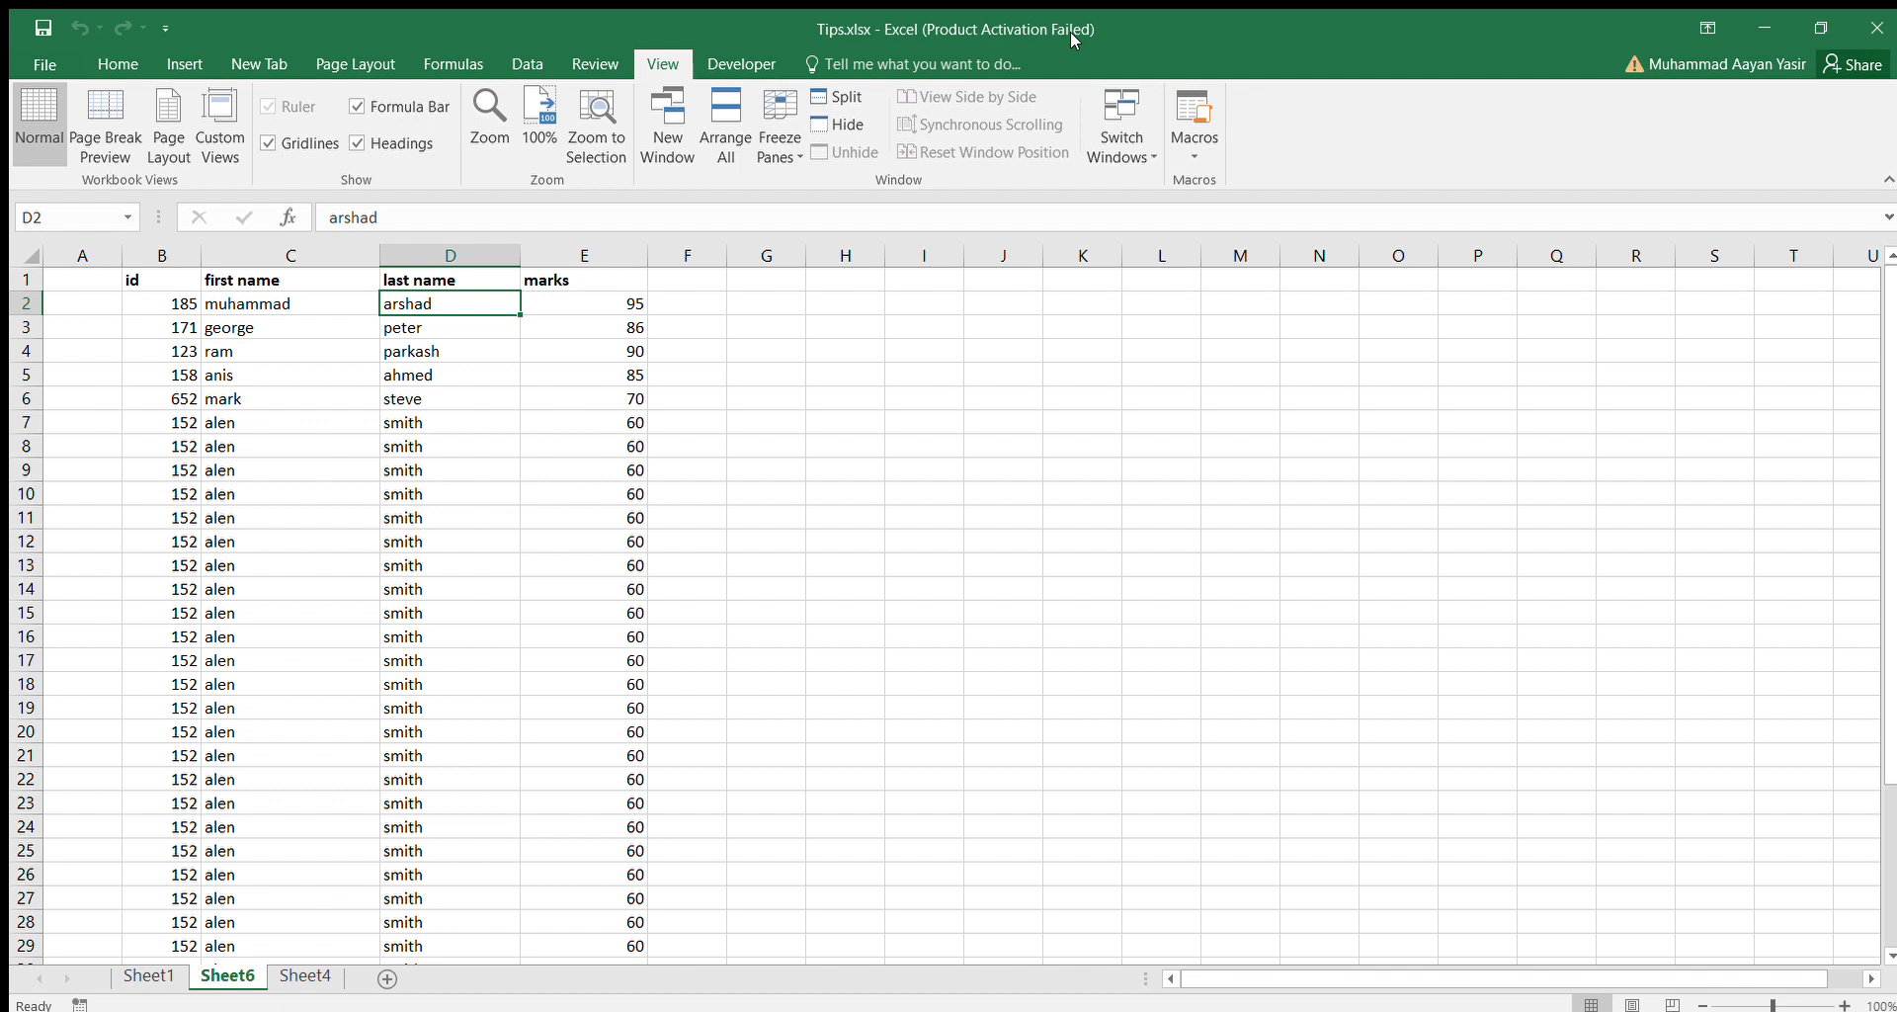
Freeze the top row containing the id, first name, last name and marks headings on Sheet6.
key(Left)
key(Left)
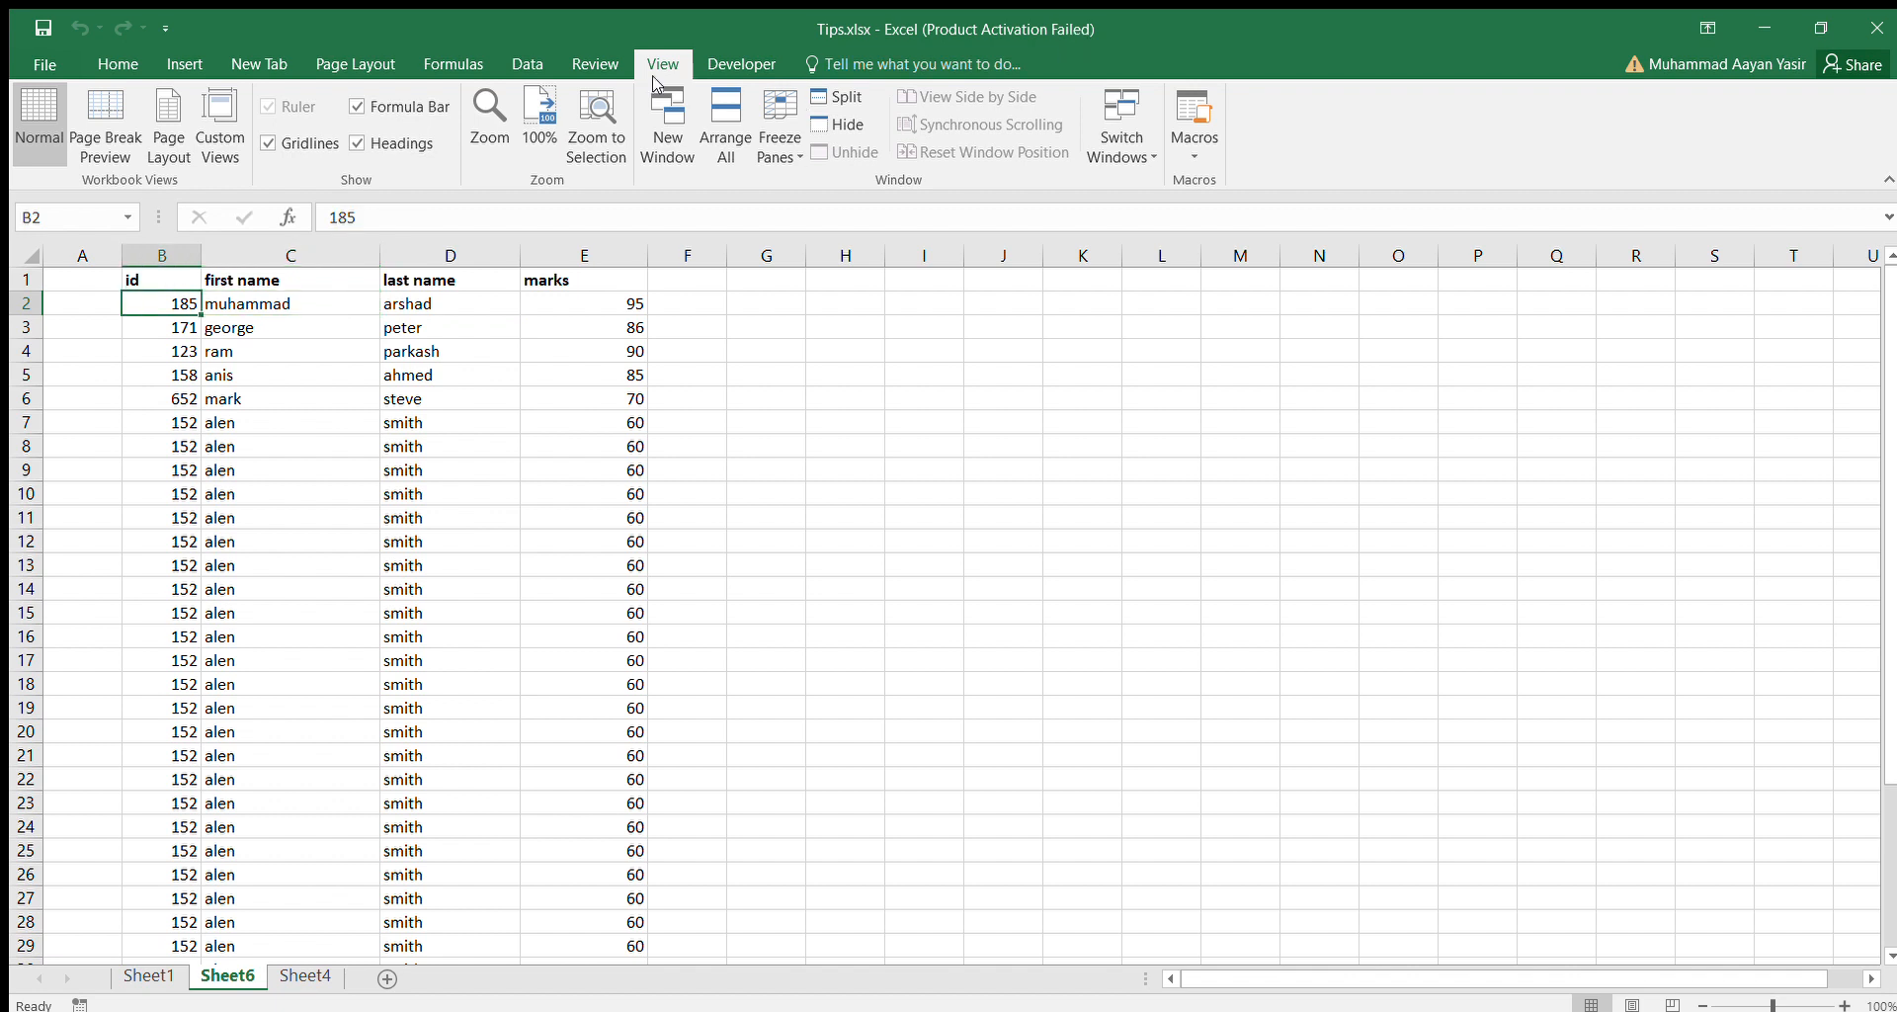
click(769, 148)
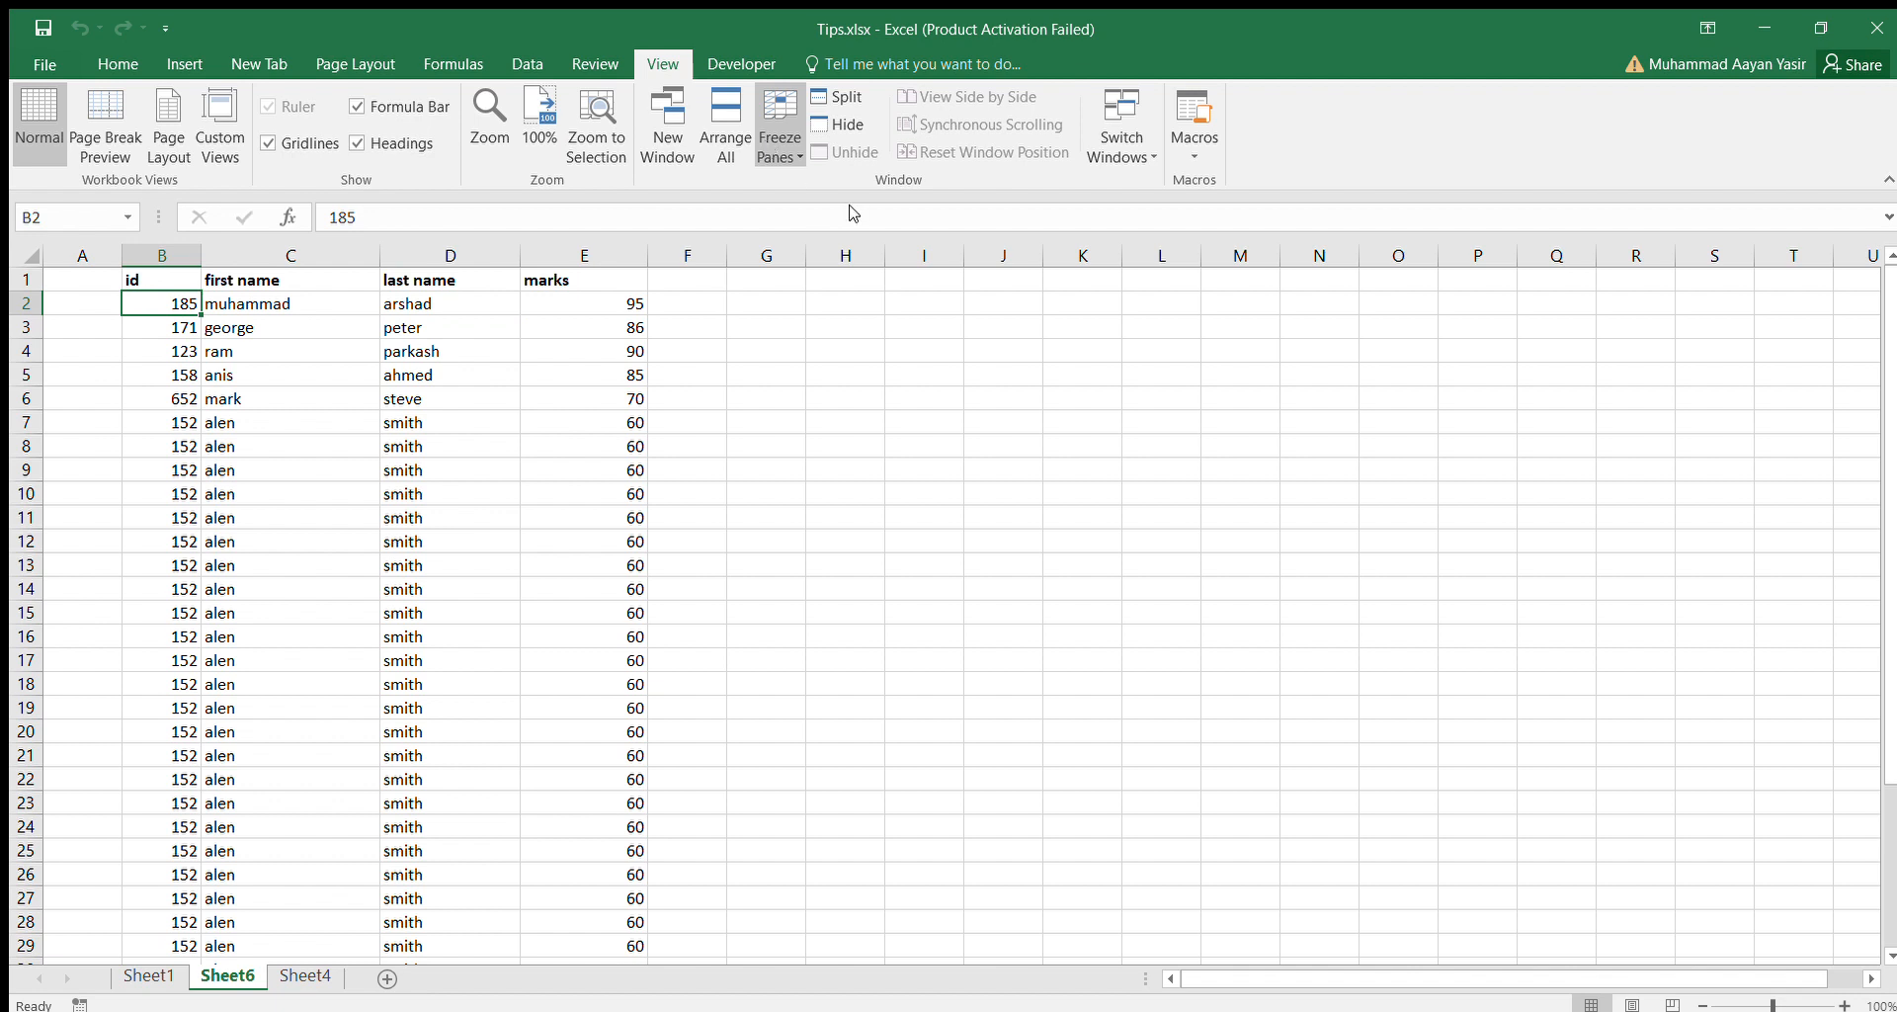
click(953, 270)
Check how the heading row behaves while moving down column D past the last record and back to the top.
click(466, 544)
key(Down)
key(Down)
key(Down)
key(Down)
key(Down)
key(Down)
key(Down)
key(Down)
key(Down)
key(Down)
key(Down)
key(Down)
key(Down)
key(Down)
key(Down)
key(Down)
key(Down)
key(Down)
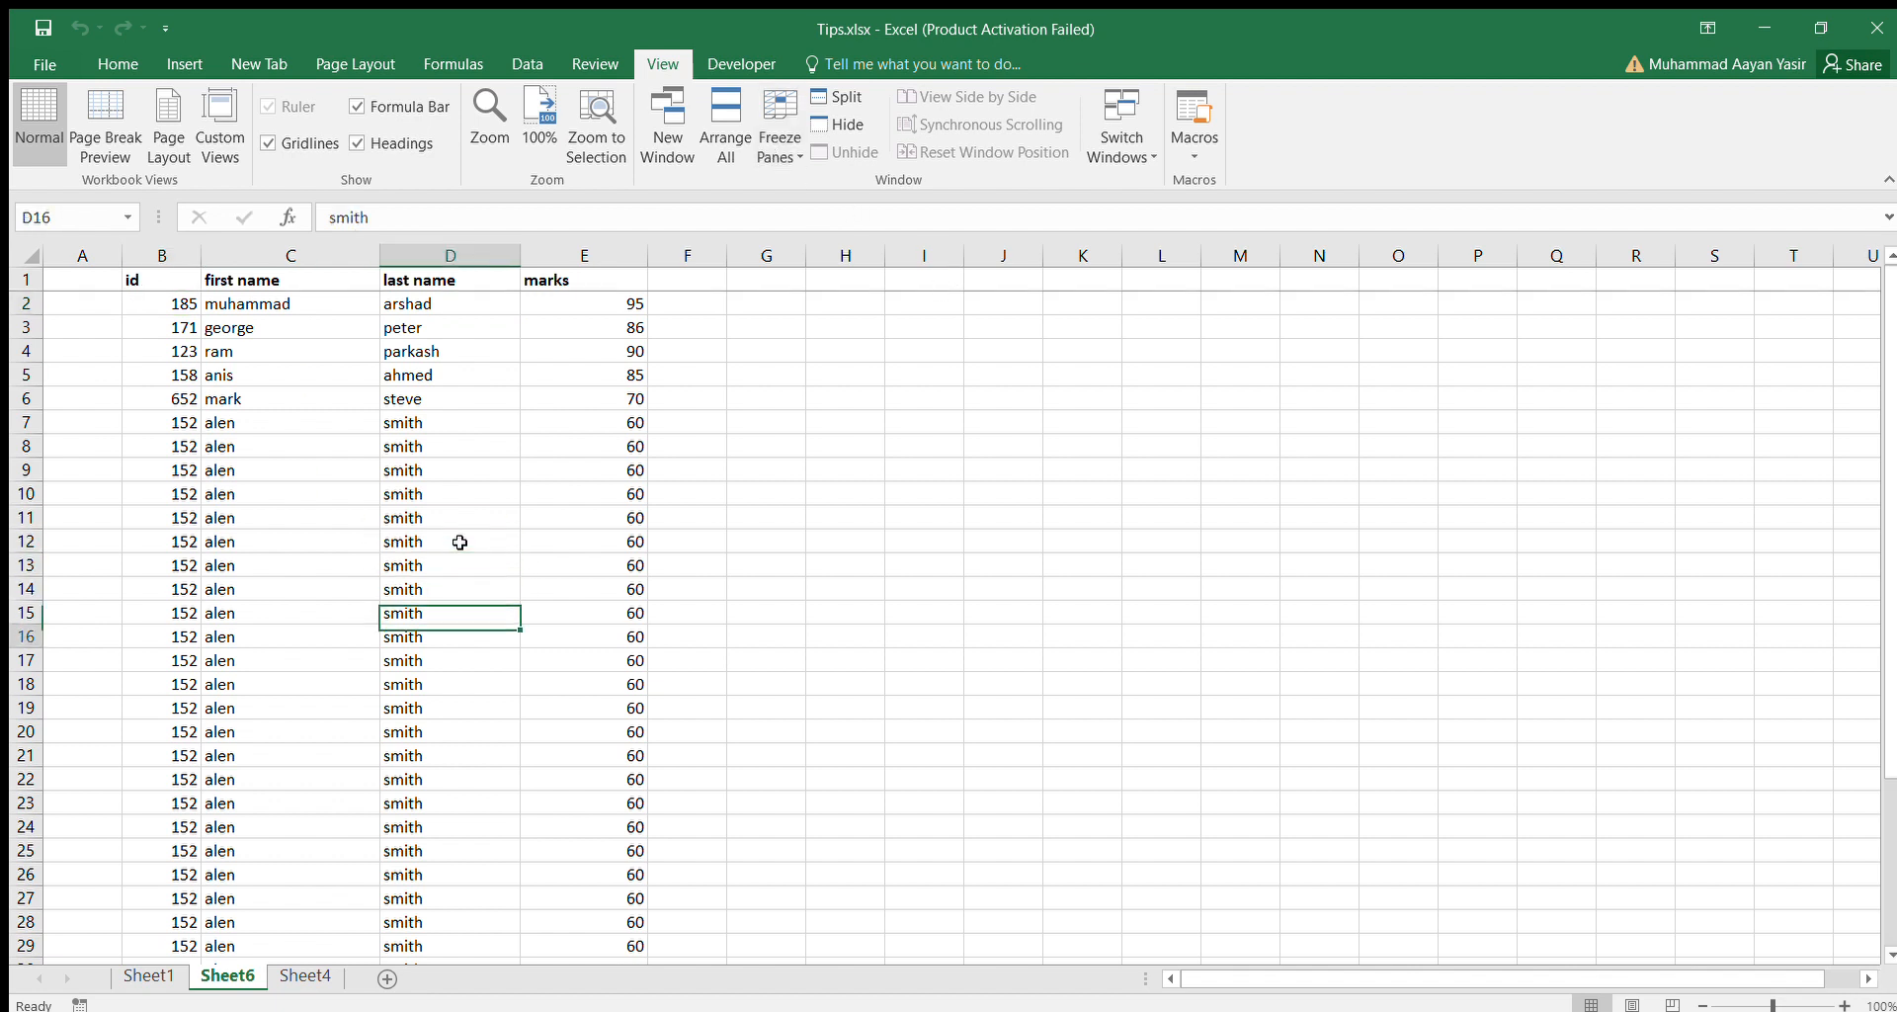
key(Down)
key(Down)
key(Down)
key(Down)
key(Down)
key(Down)
key(Down)
key(Down)
key(Down)
key(Down)
key(Down)
key(Down)
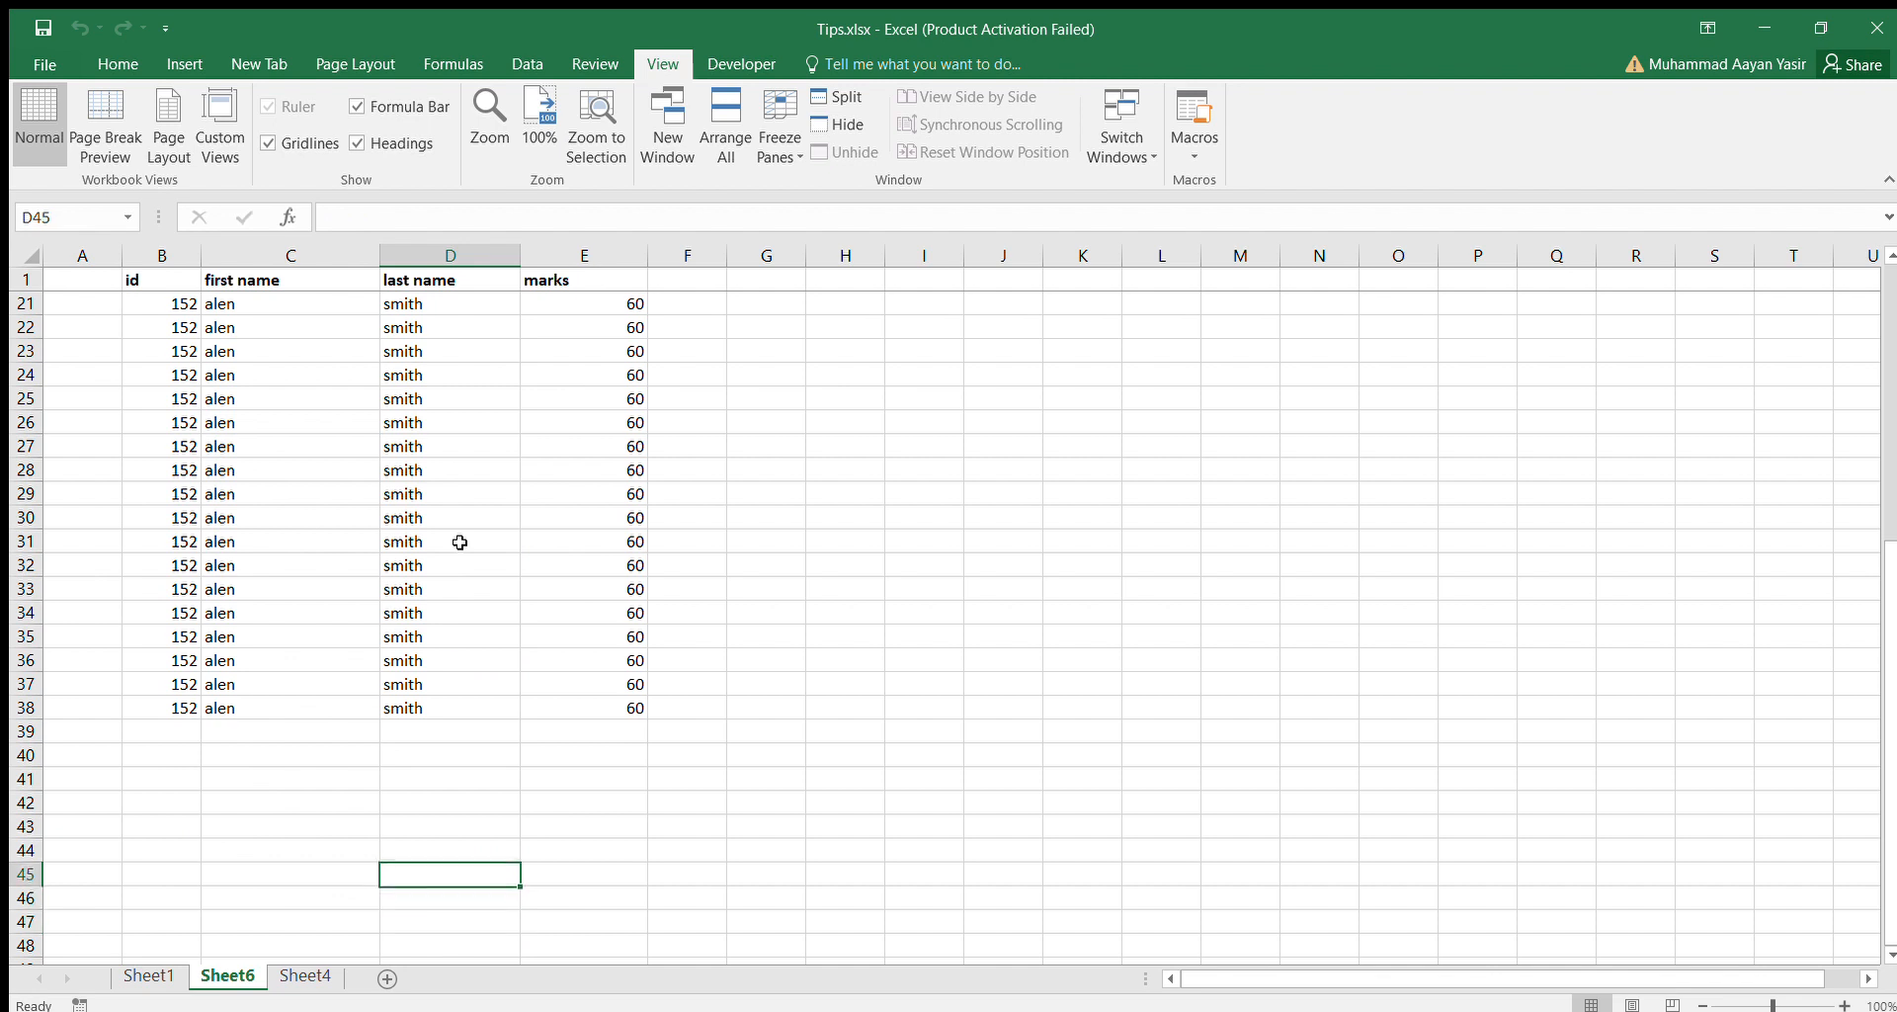
key(Up)
key(Up)
key(Up)
key(Up)
key(Up)
key(Up)
key(Up)
key(Up)
key(Up)
key(Up)
key(Up)
key(Up)
key(Up)
key(Up)
key(Up)
key(Up)
key(Up)
key(Up)
key(Up)
key(Up)
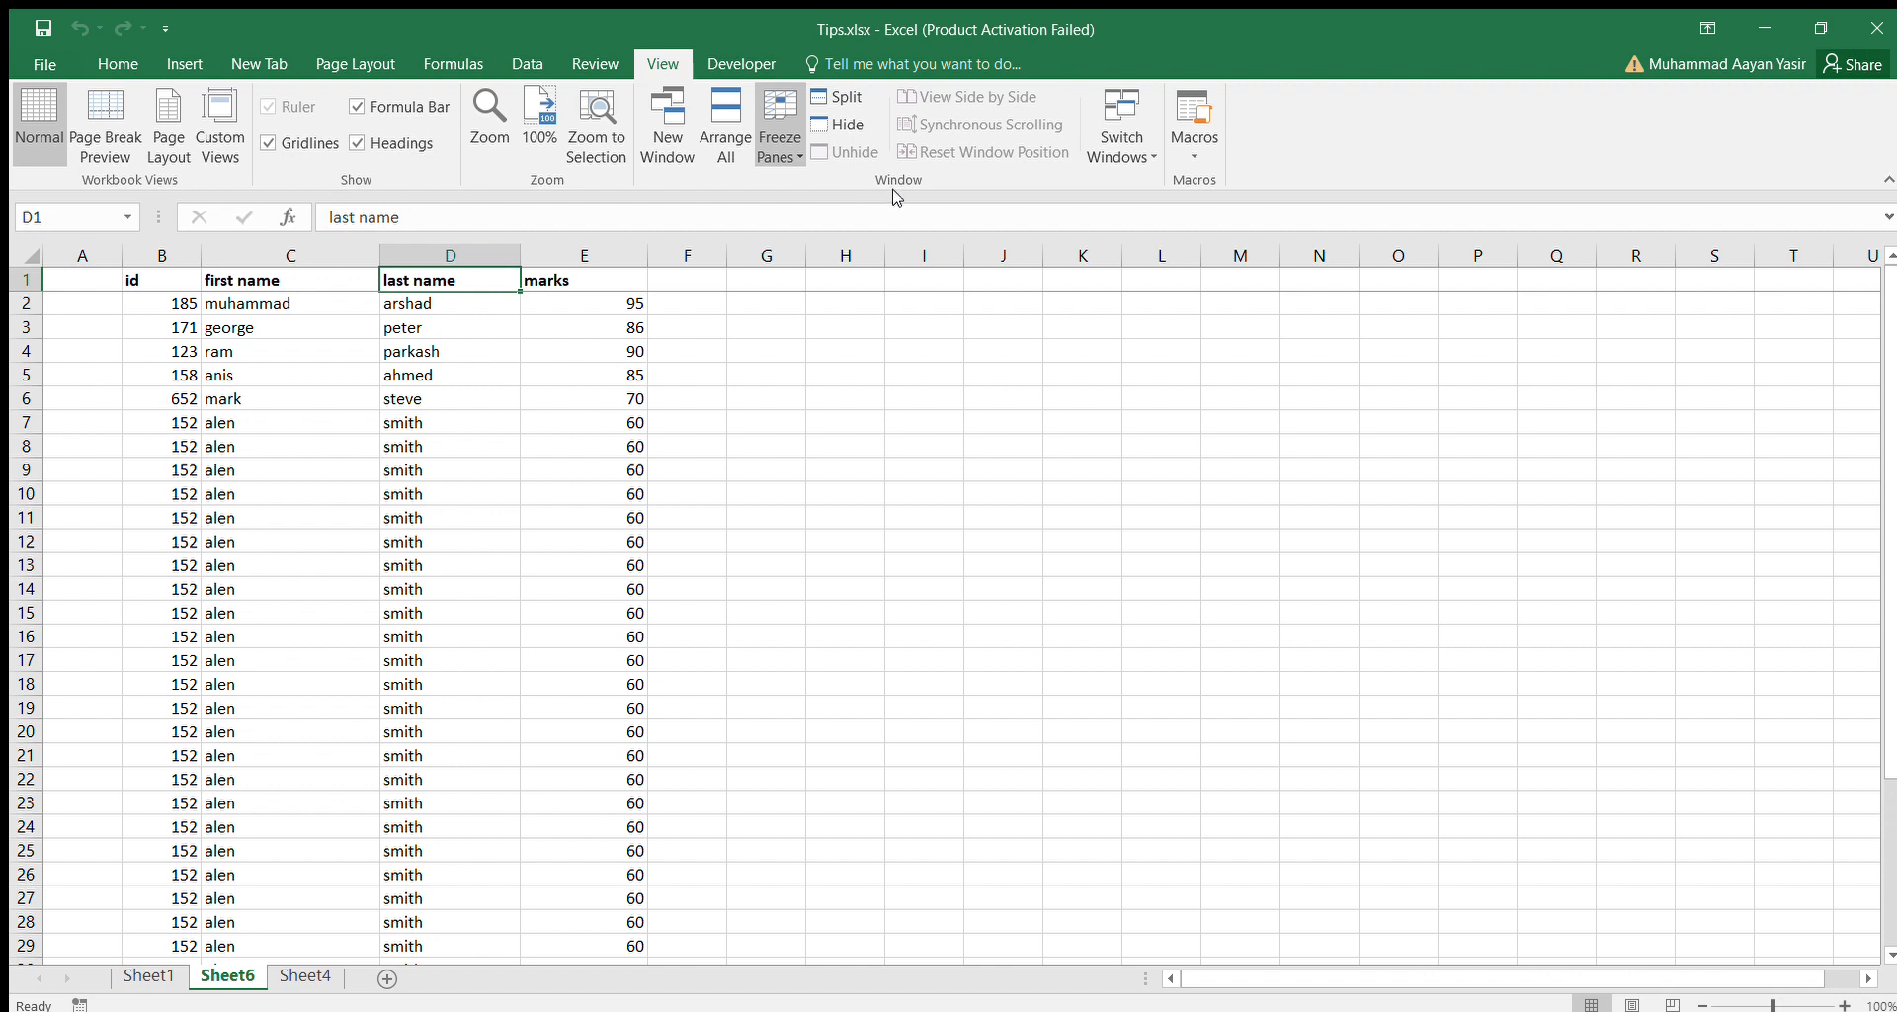
Freeze panes at cell C6 to lock rows 1 to 5 and columns A and B.
click(473, 400)
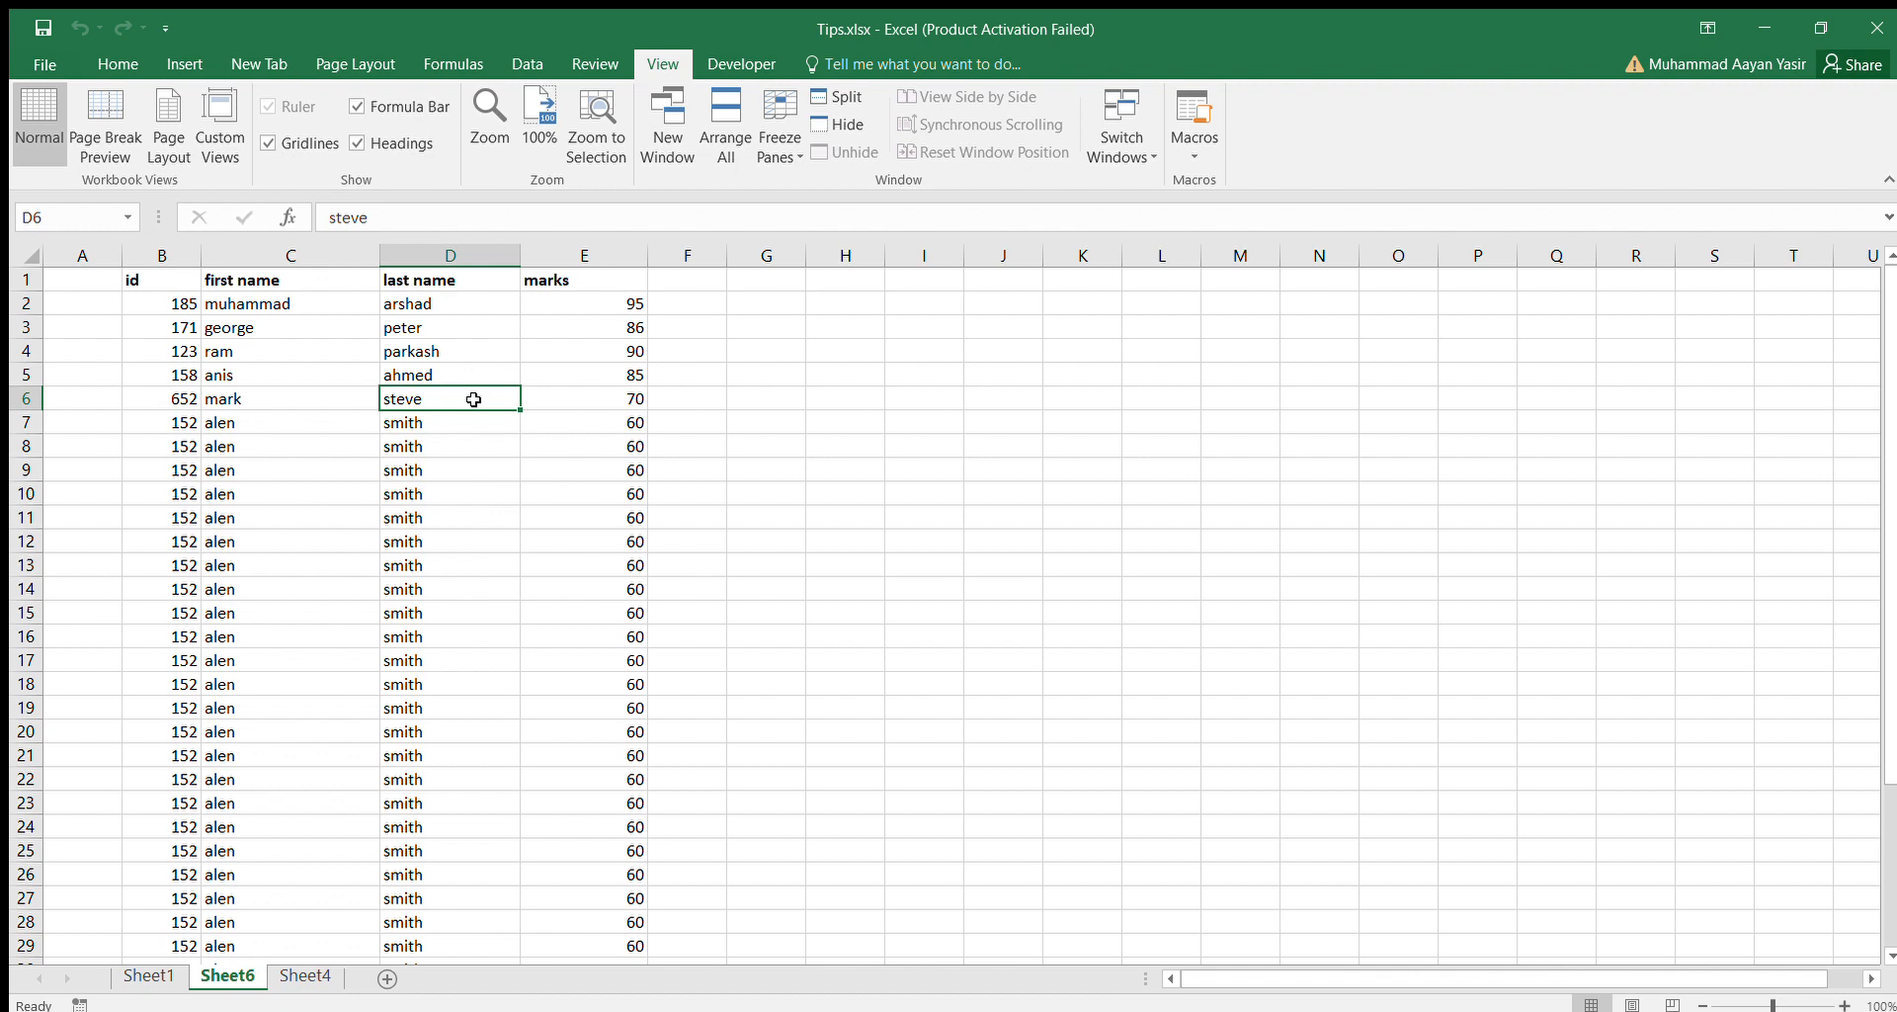
click(309, 396)
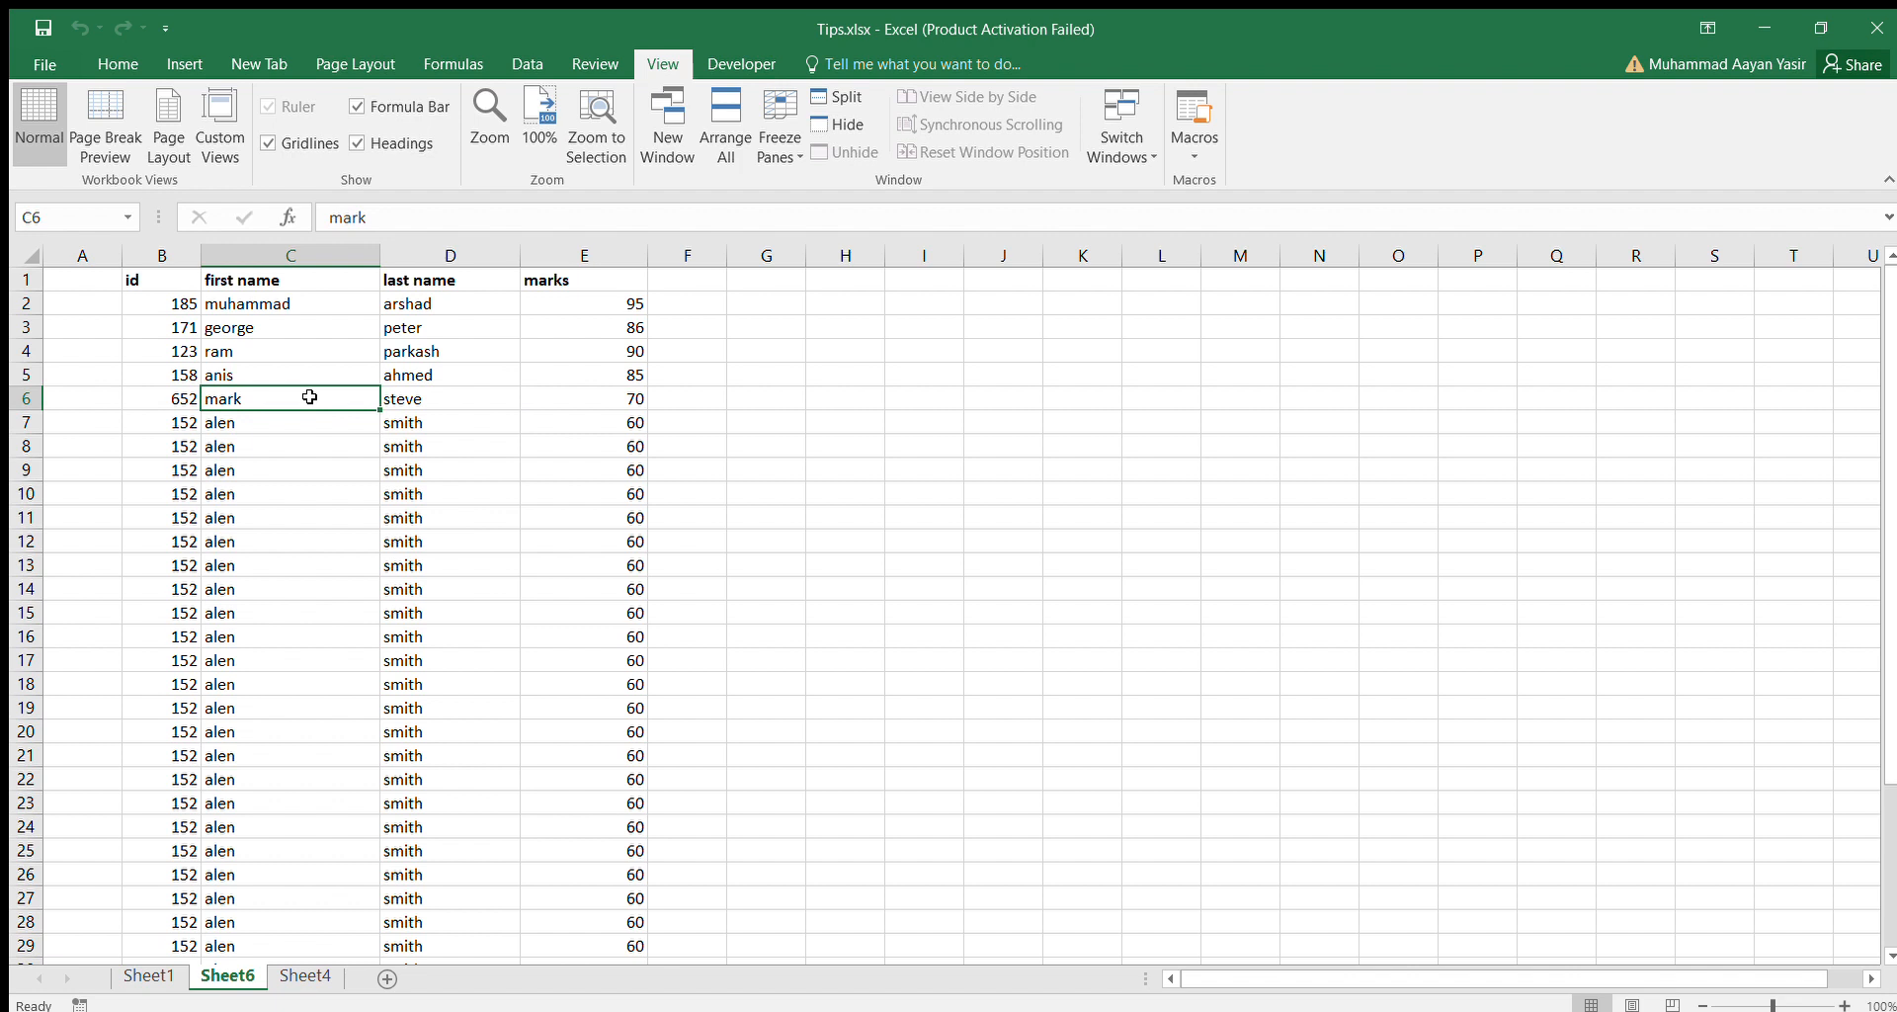
click(834, 196)
Examine which rows stay in place while moving down column C past the last record and back to C1.
key(Down)
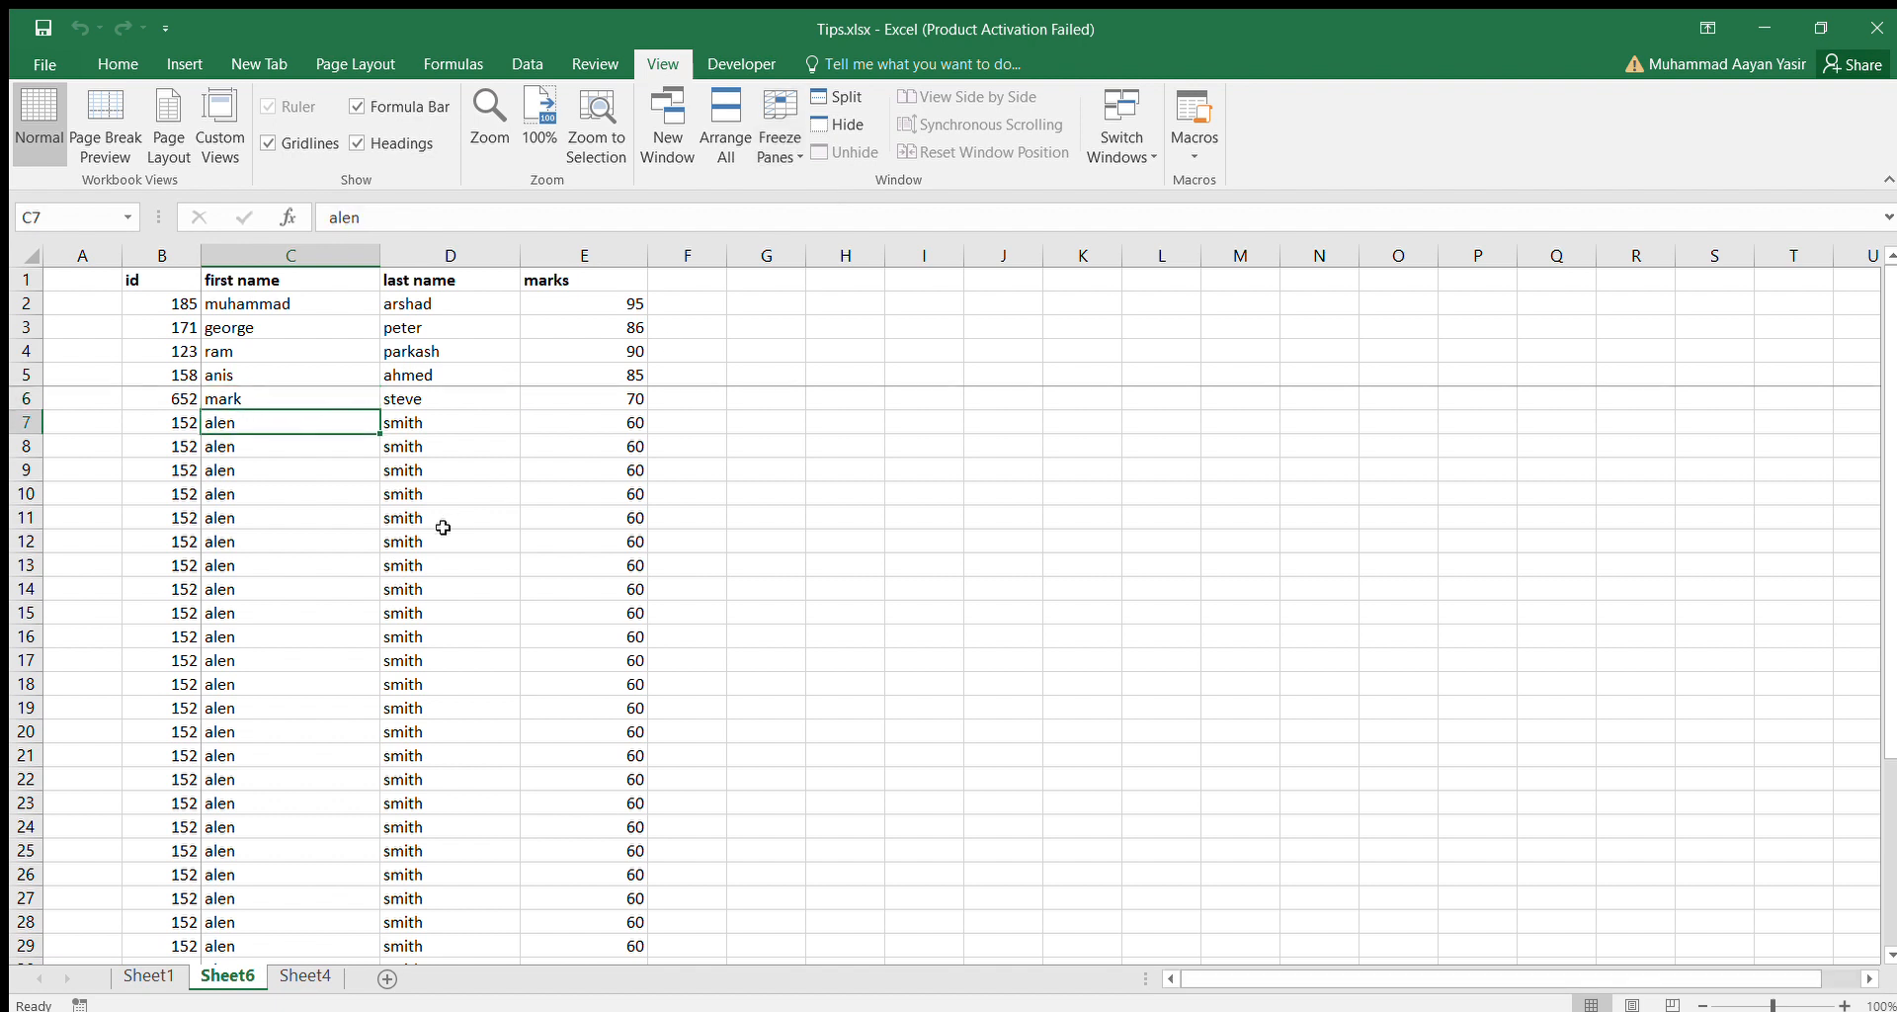
key(Down)
key(Down)
key(Down)
key(Down)
key(Down)
key(Down)
key(Down)
key(Down)
key(Down)
key(Down)
key(Down)
key(Down)
key(Down)
key(Down)
key(Down)
key(Down)
key(Down)
key(Down)
key(Down)
key(Down)
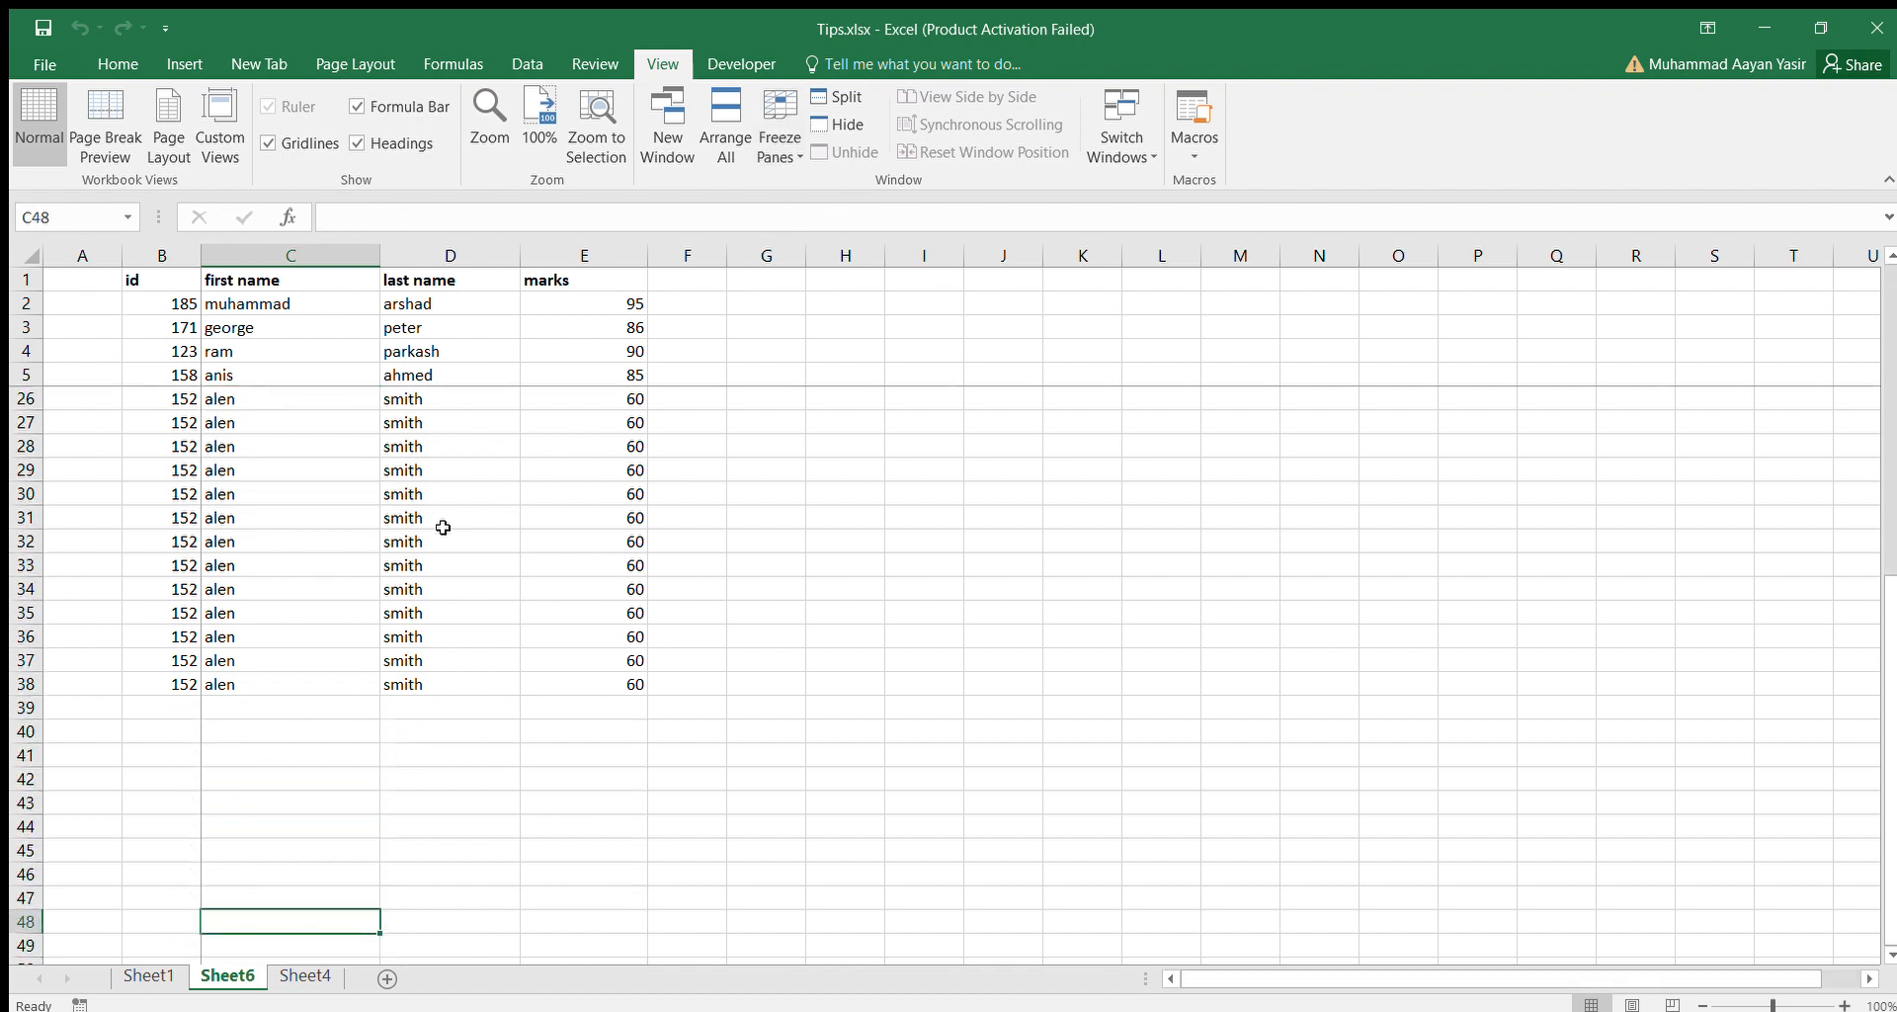
key(Up)
key(Up)
key(Up)
key(Up)
key(Up)
key(Up)
key(Up)
key(Up)
key(Up)
key(Up)
key(Up)
key(Up)
key(Up)
key(Up)
key(Up)
key(Up)
key(Up)
key(Up)
key(Up)
key(Up)
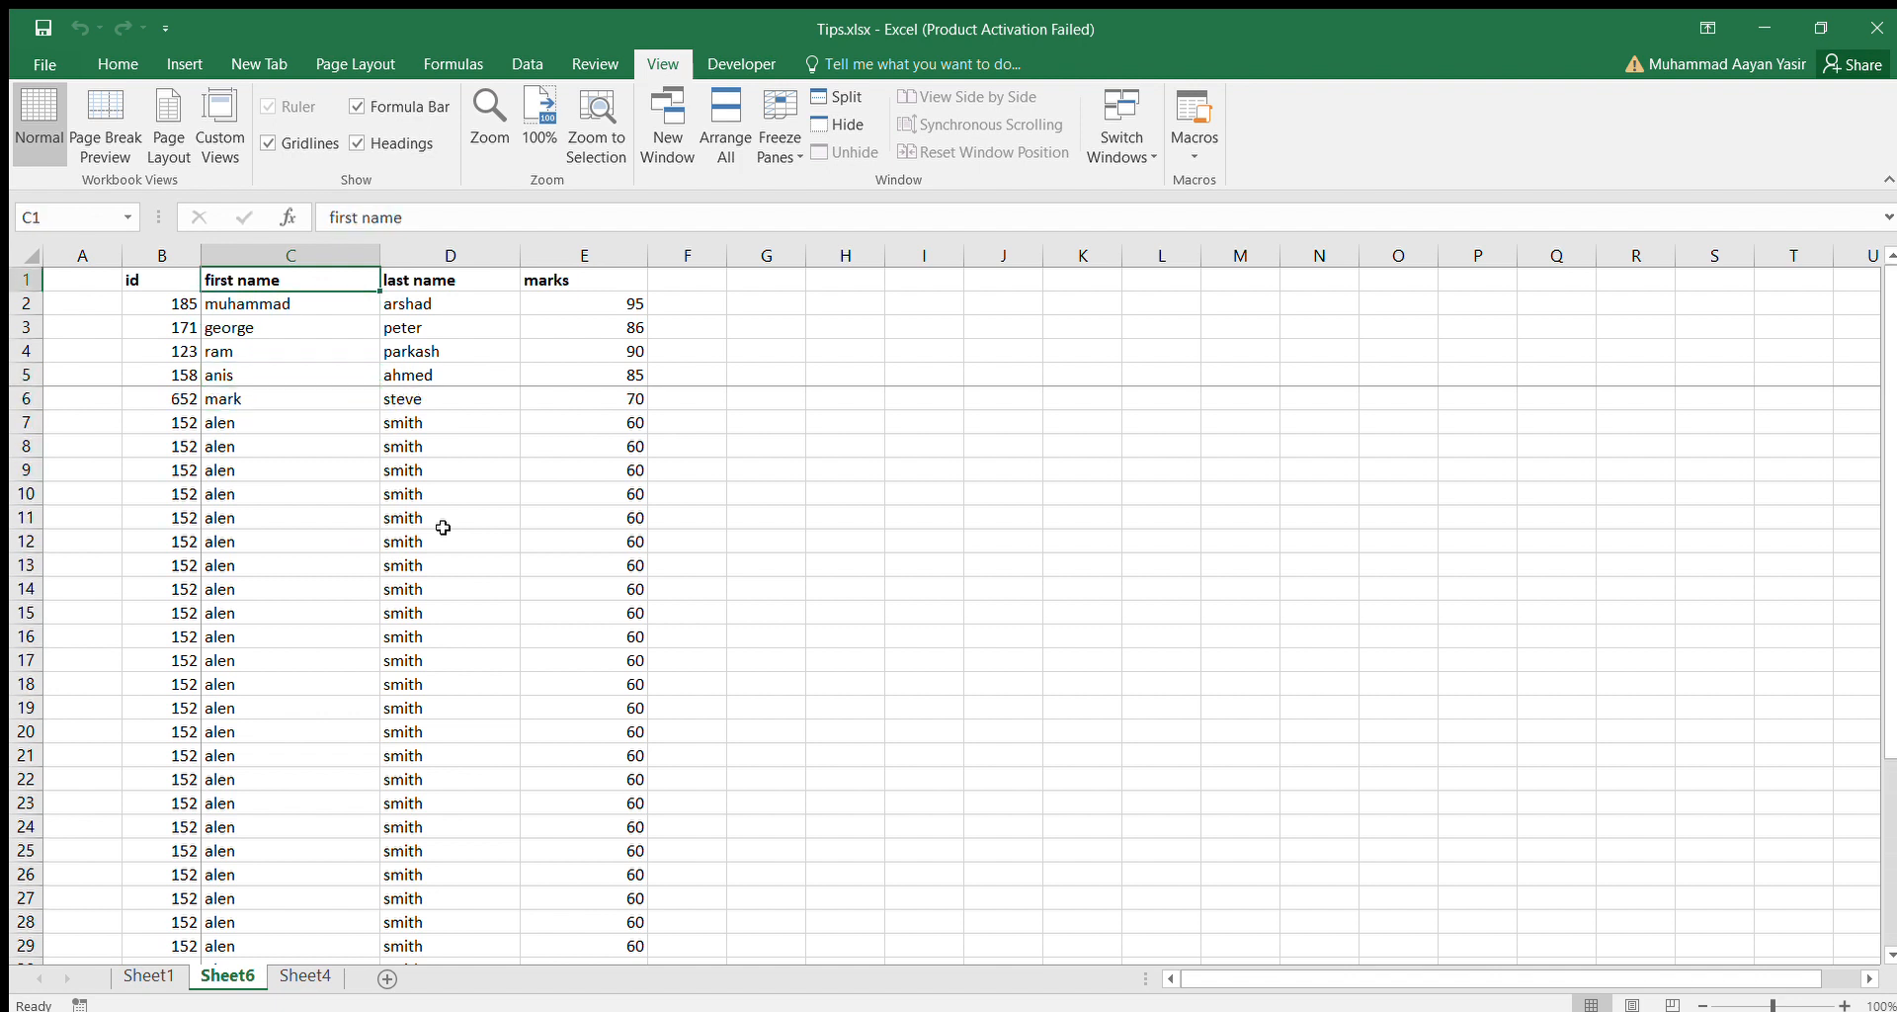
Unfreeze the panes on Sheet6.
click(780, 149)
click(825, 181)
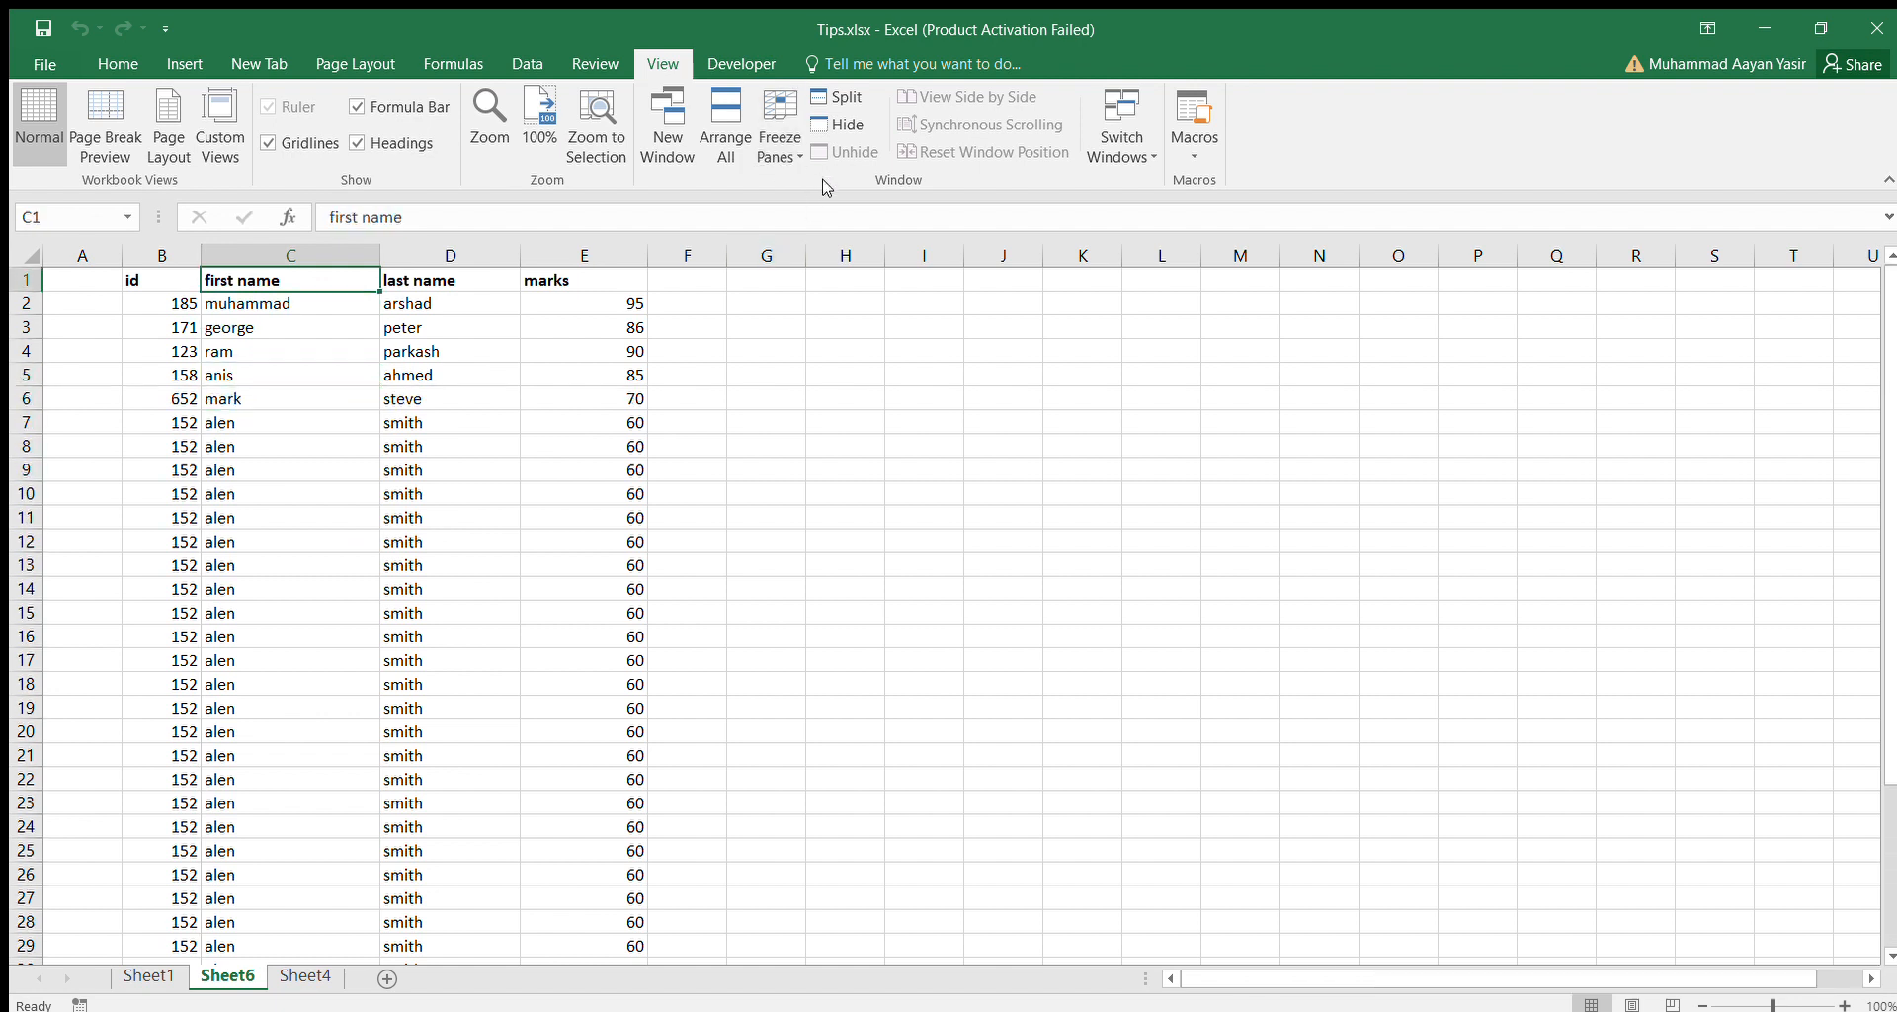
click(615, 471)
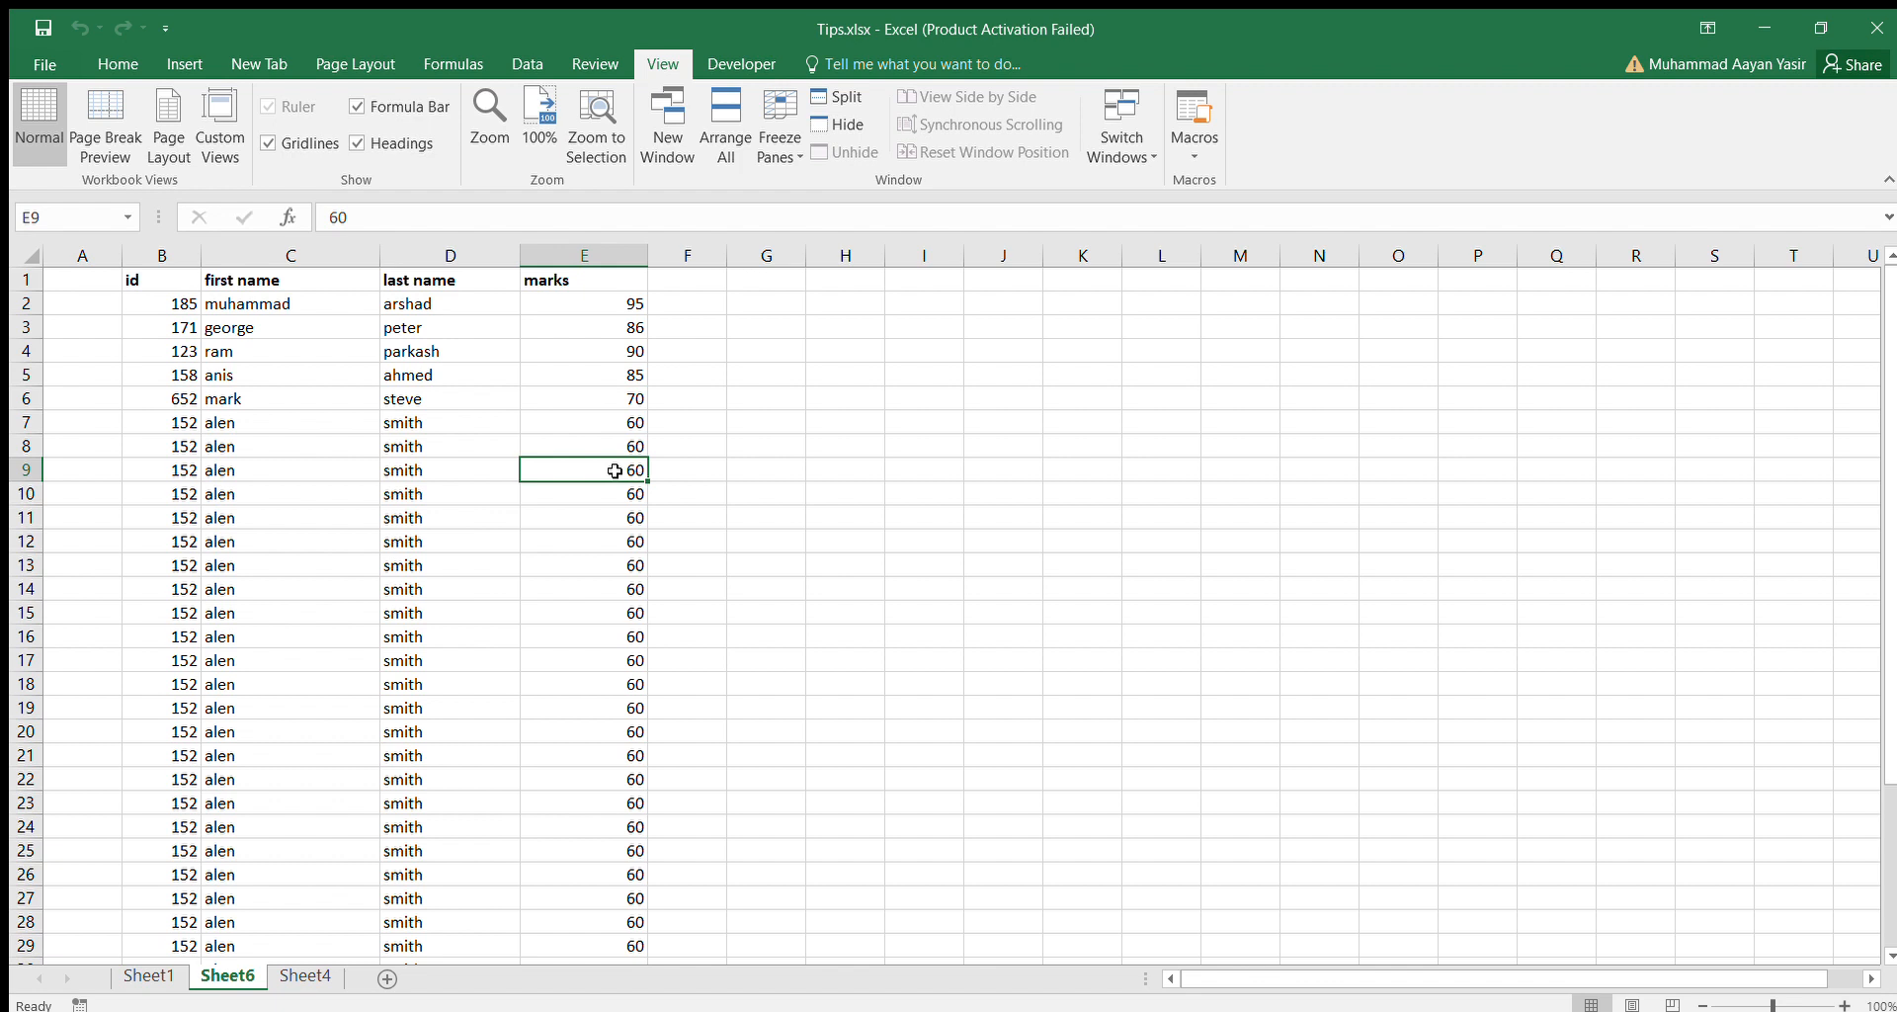
Convert the entire student data range, including its headings, into a table.
click(133, 59)
click(253, 418)
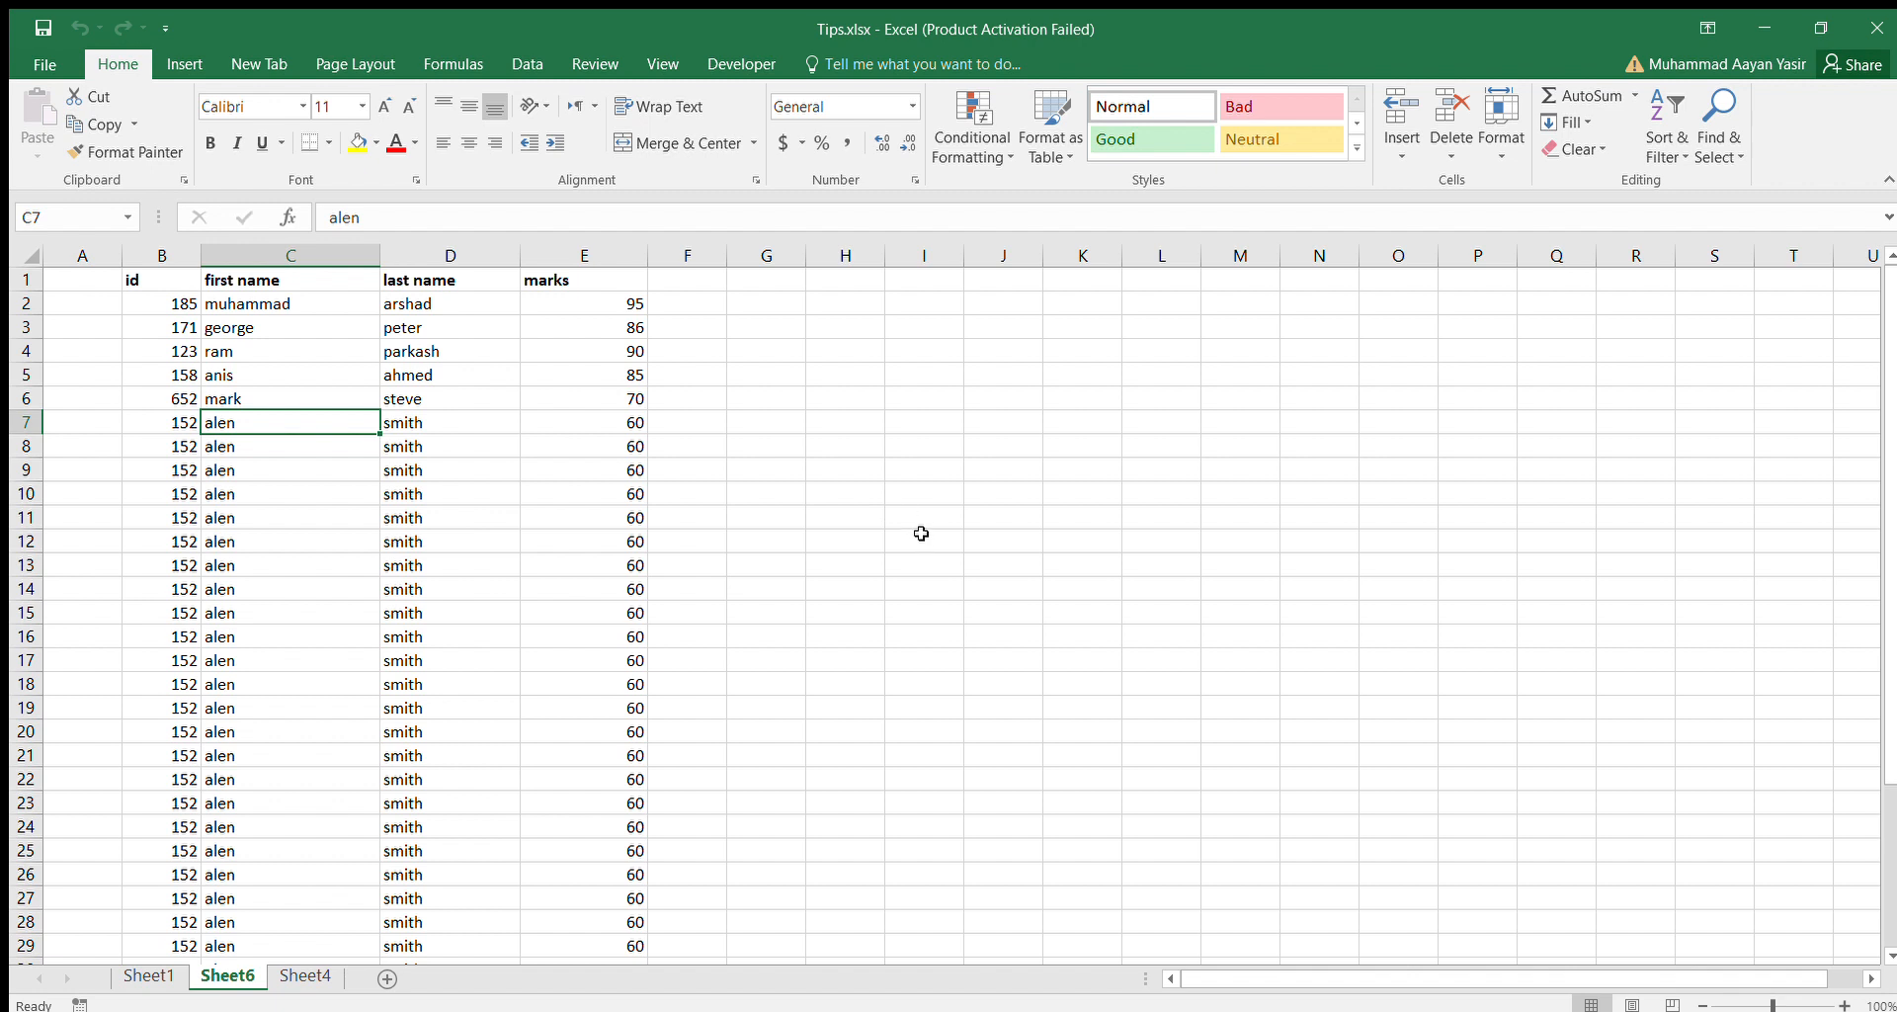
key(ctrl+a)
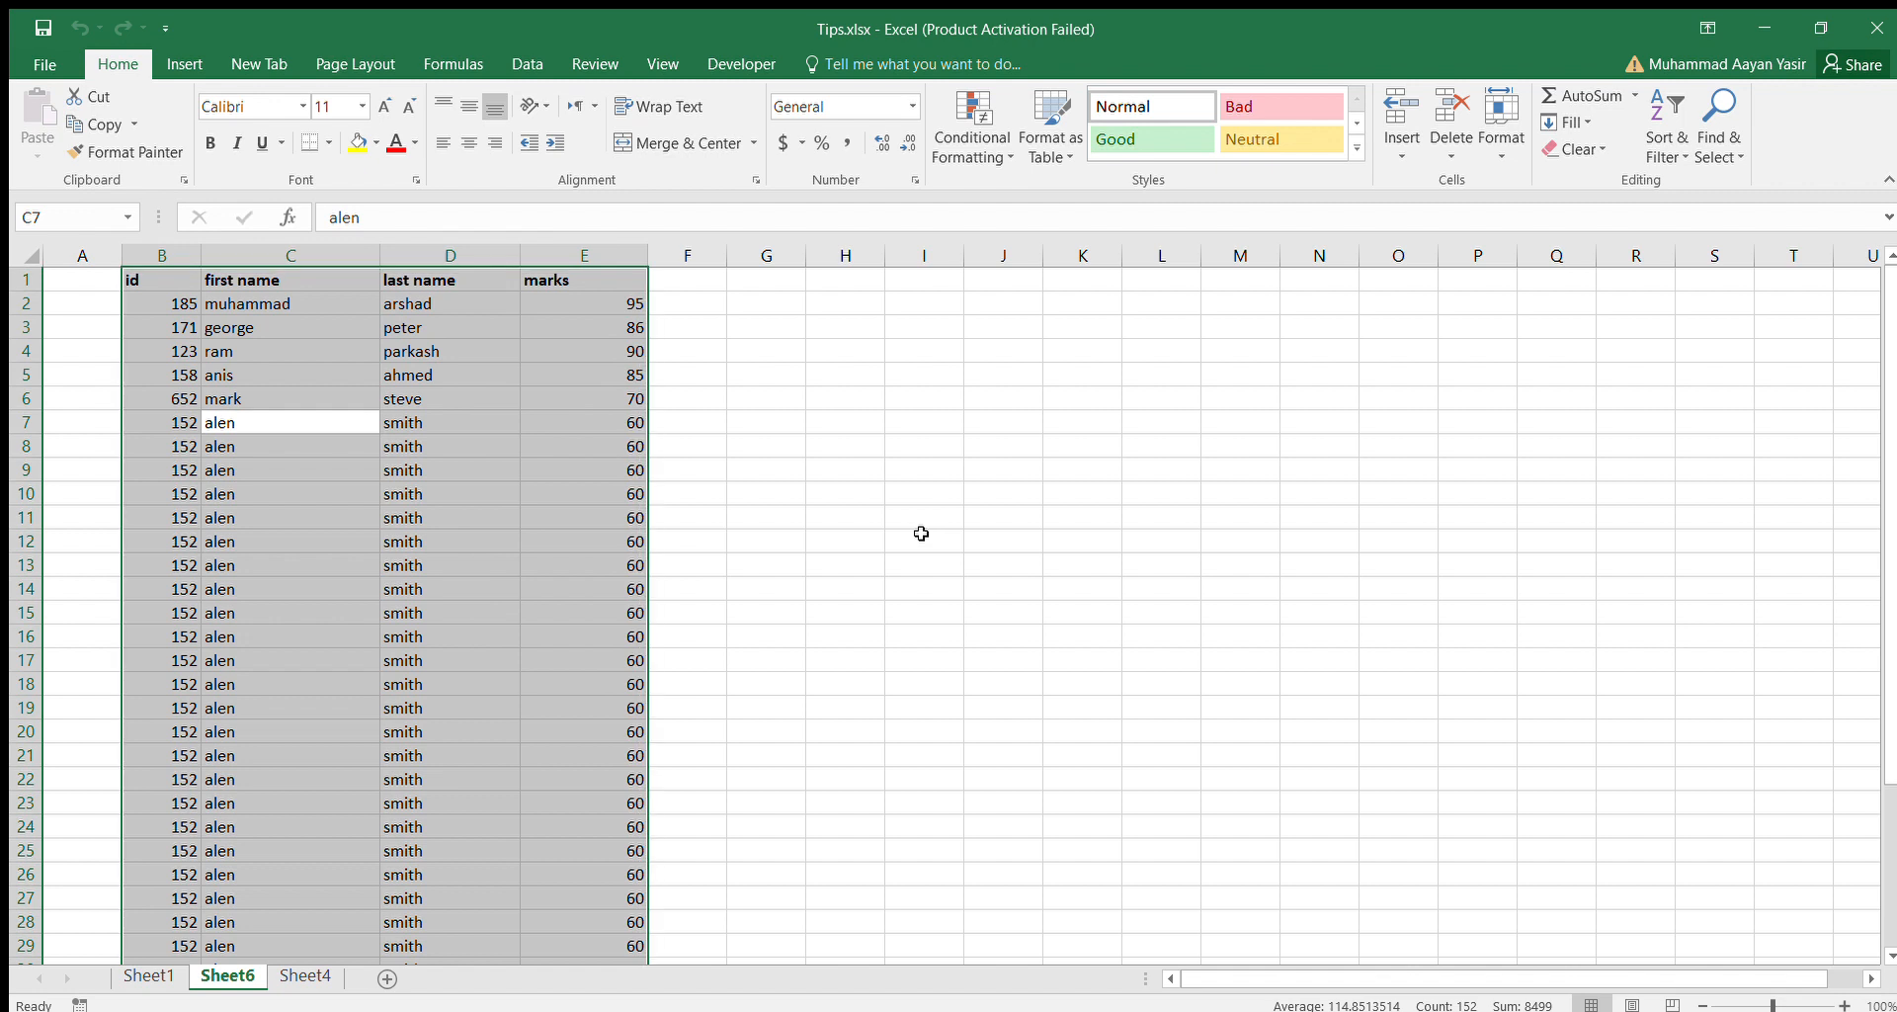
key(ctrl+t)
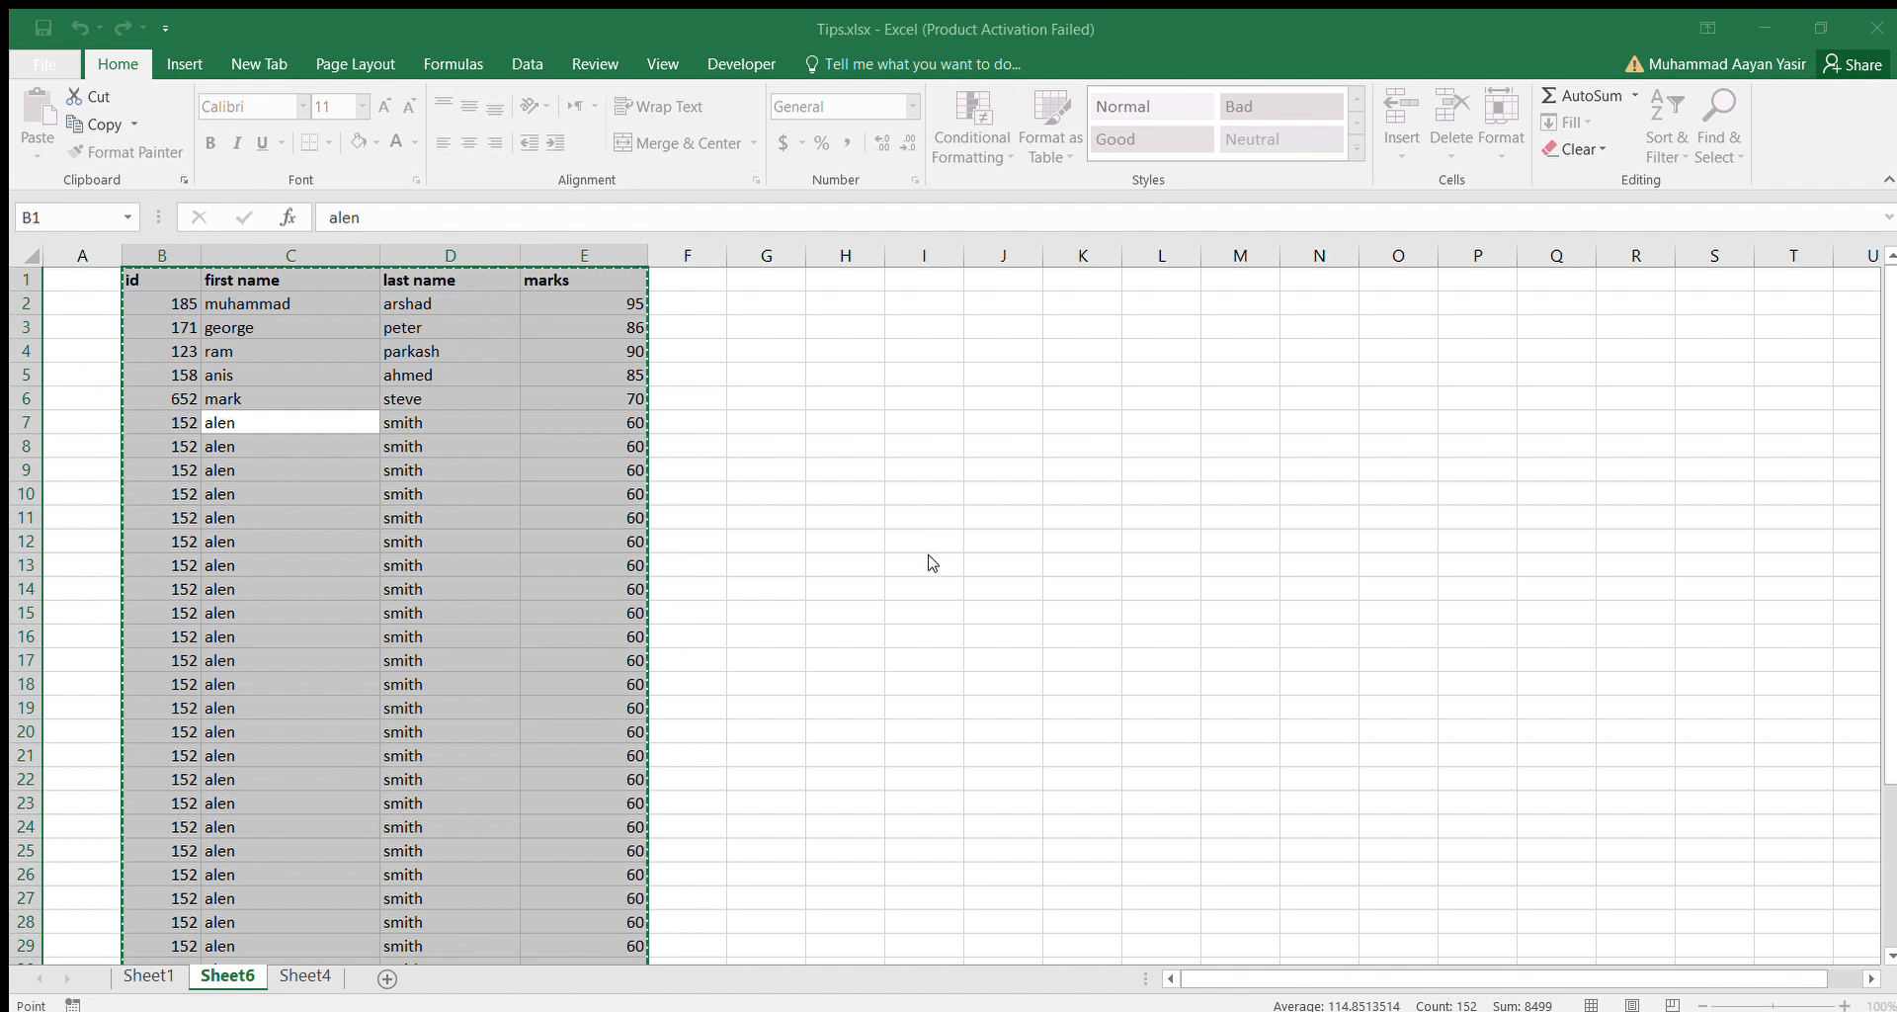
key(Return)
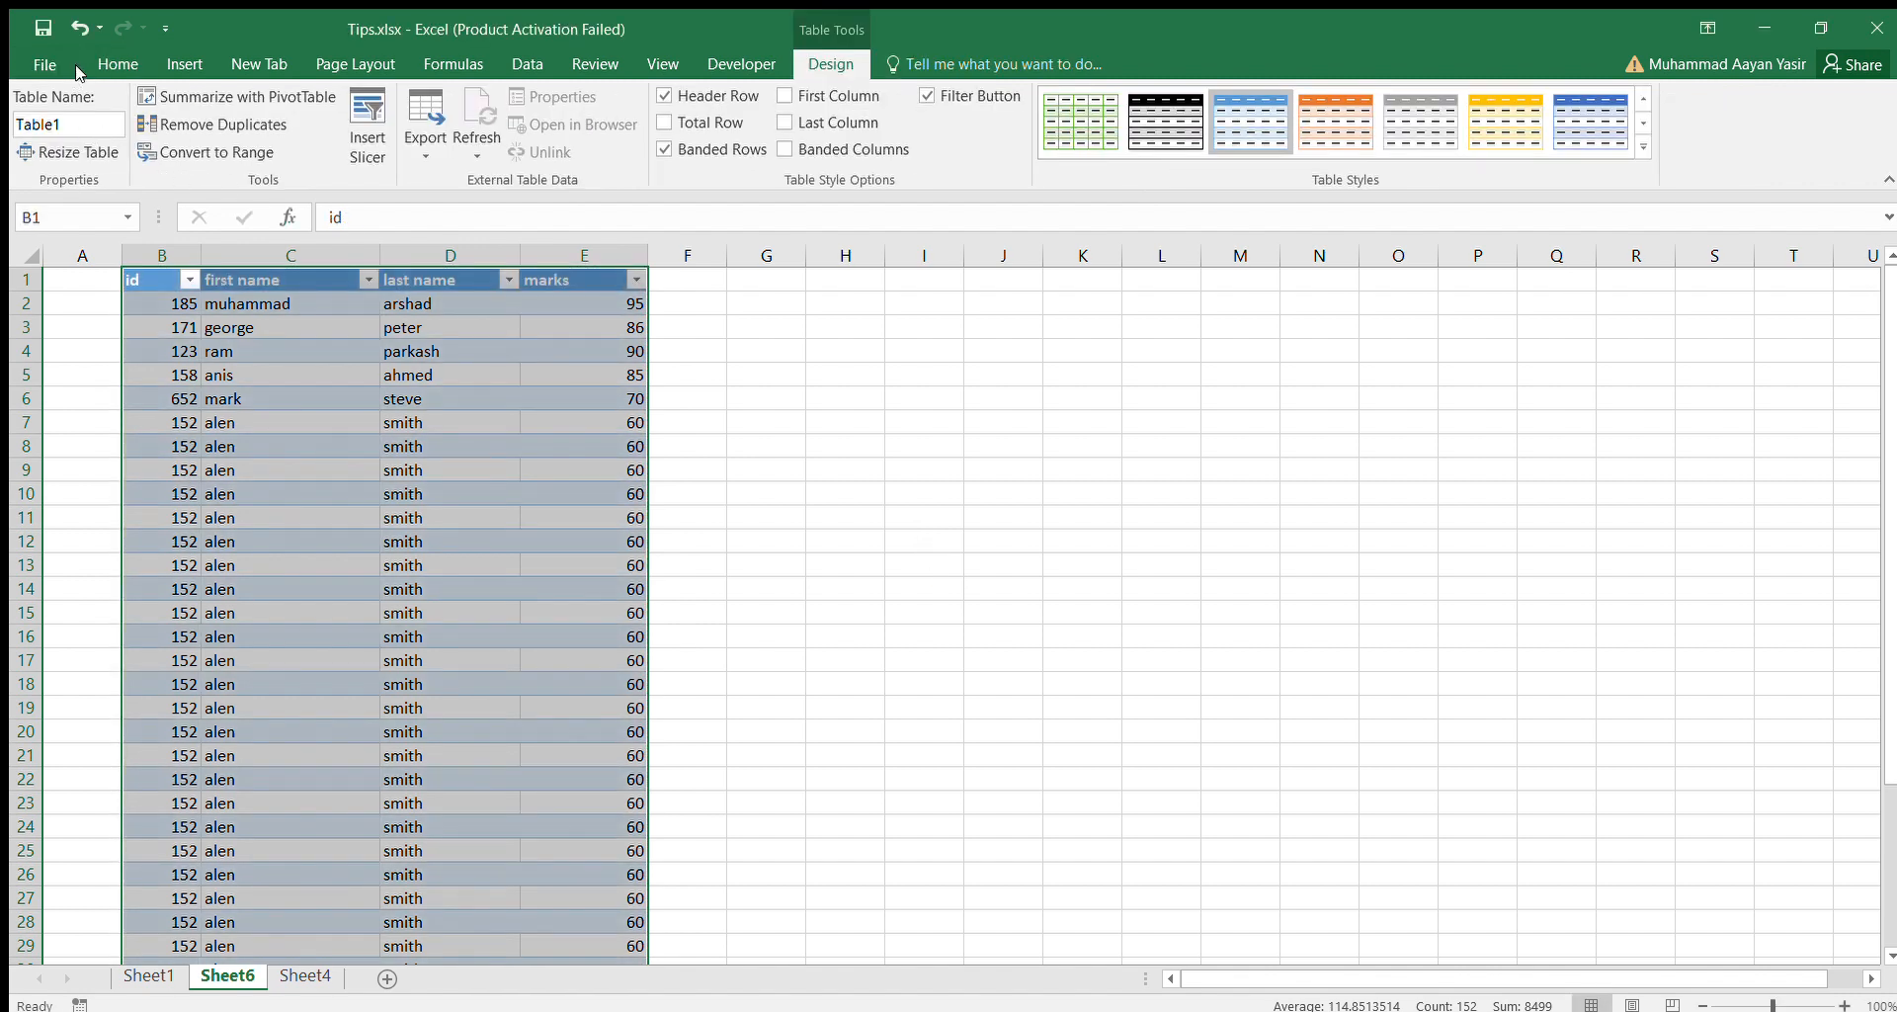
Fill the table's header cells B1 to E1 with light green.
click(109, 65)
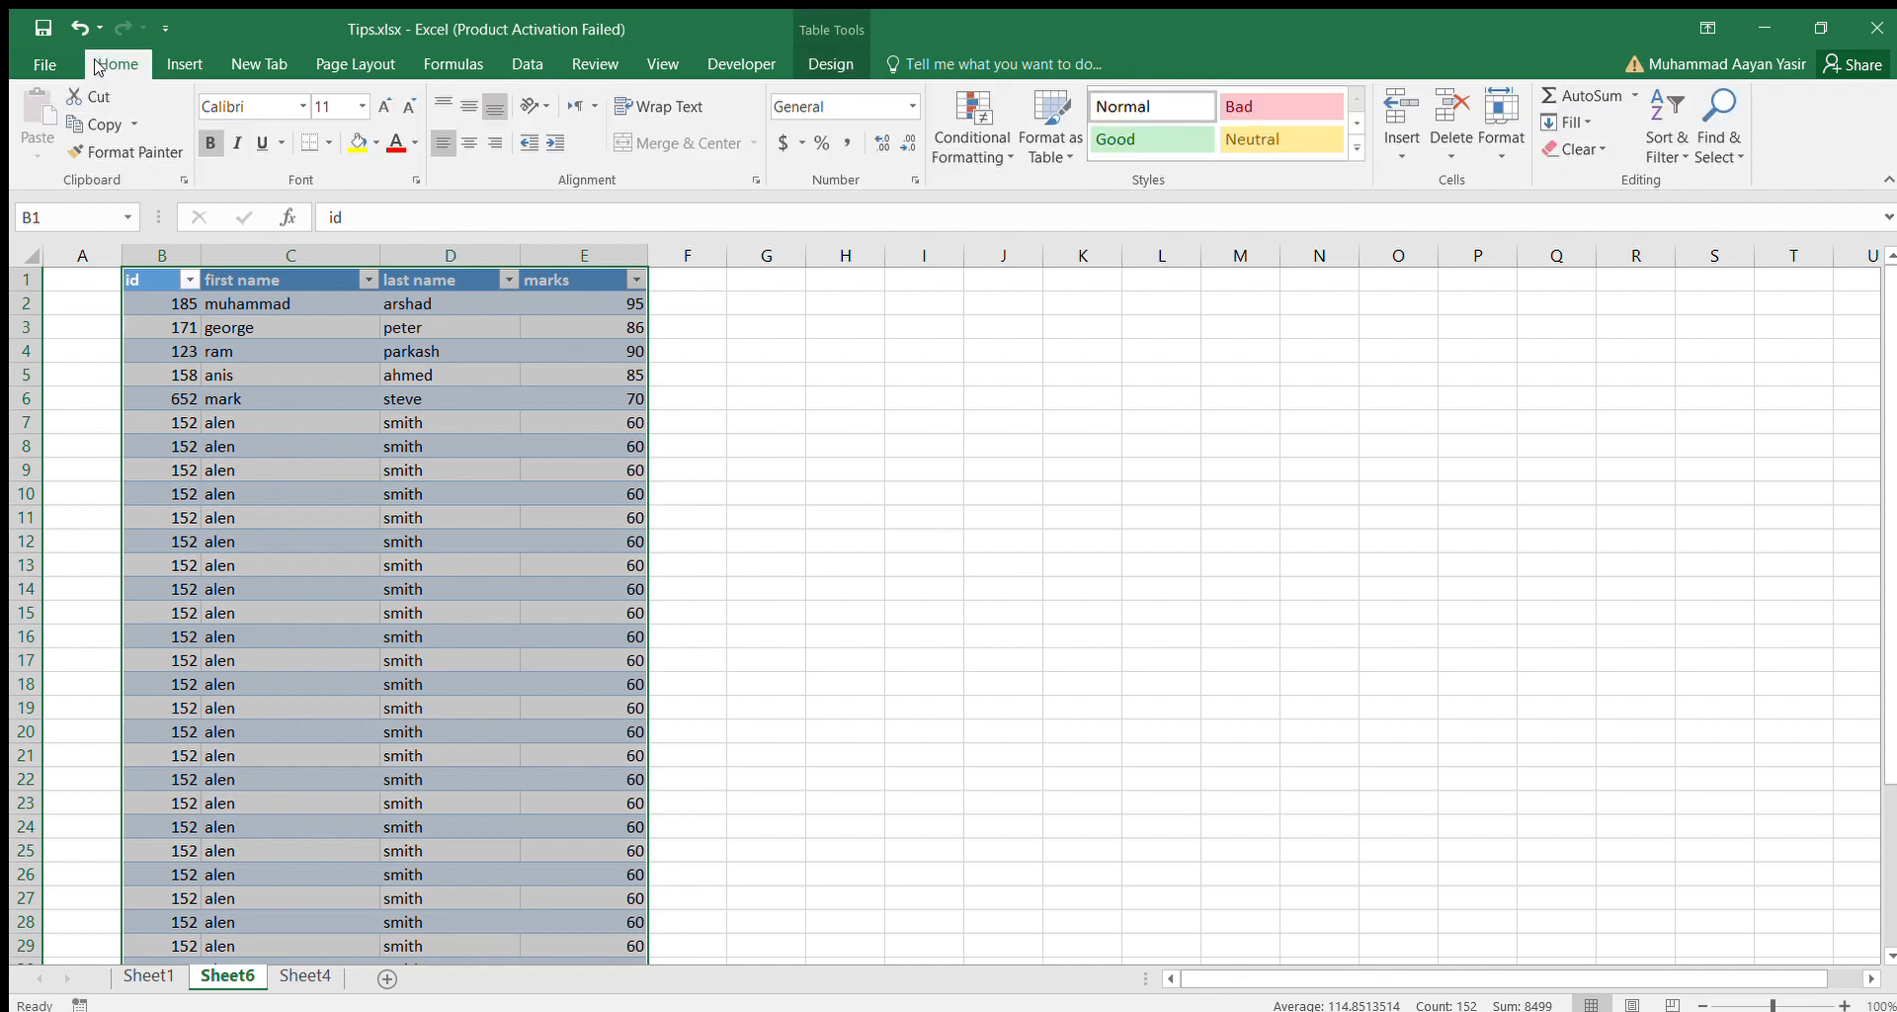
click(149, 277)
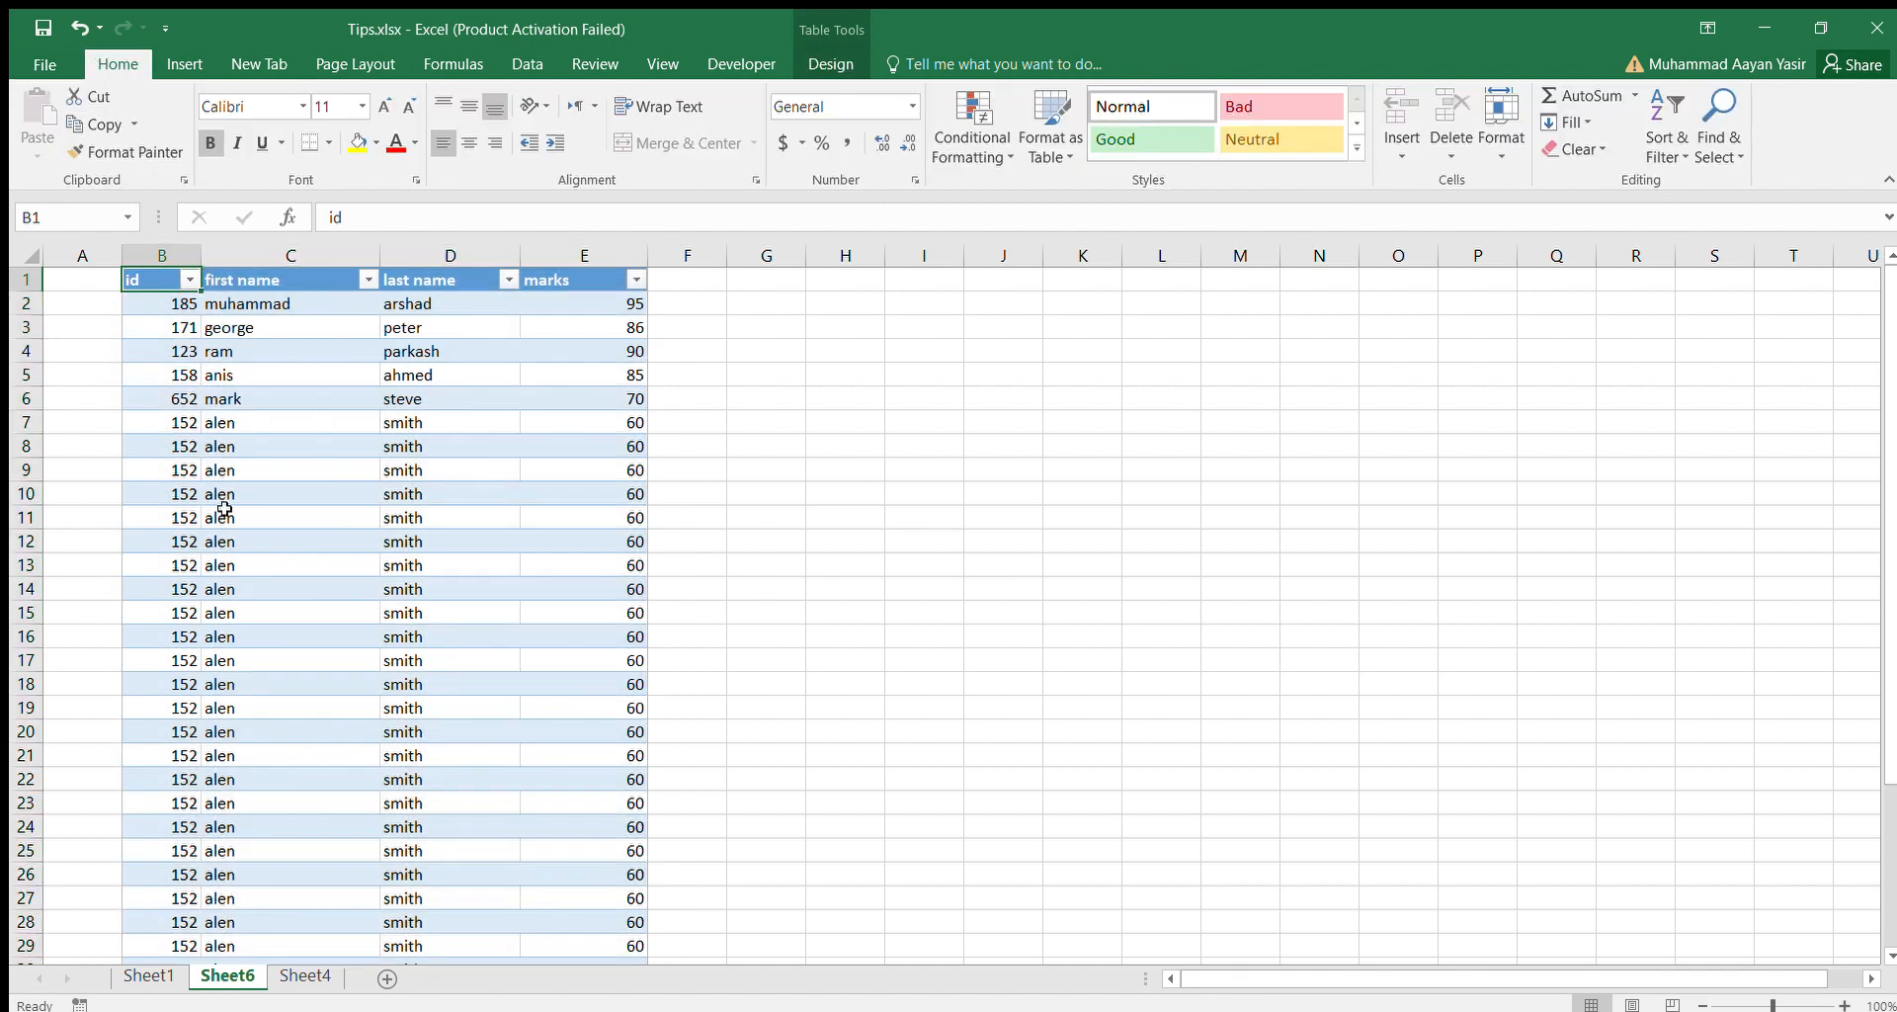
key(Right)
key(Left)
key(shift+Right)
key(shift+Right)
key(shift+Right)
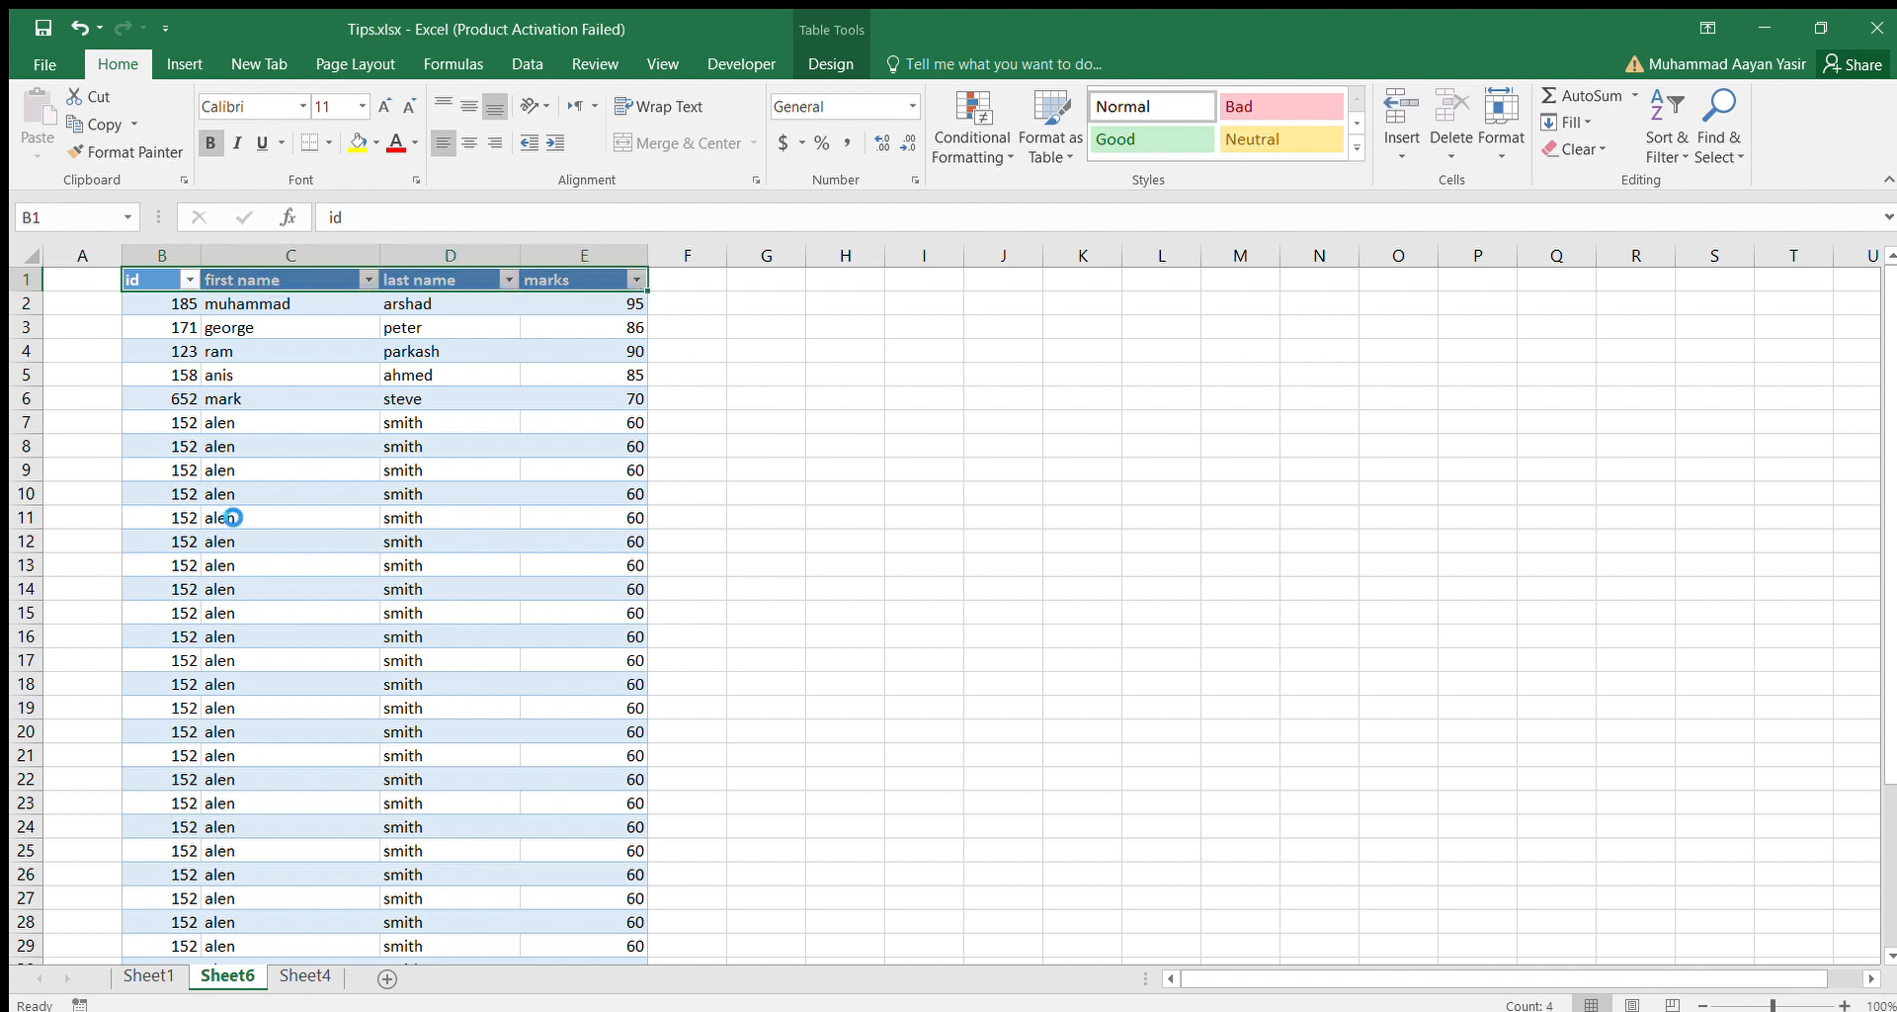
click(375, 147)
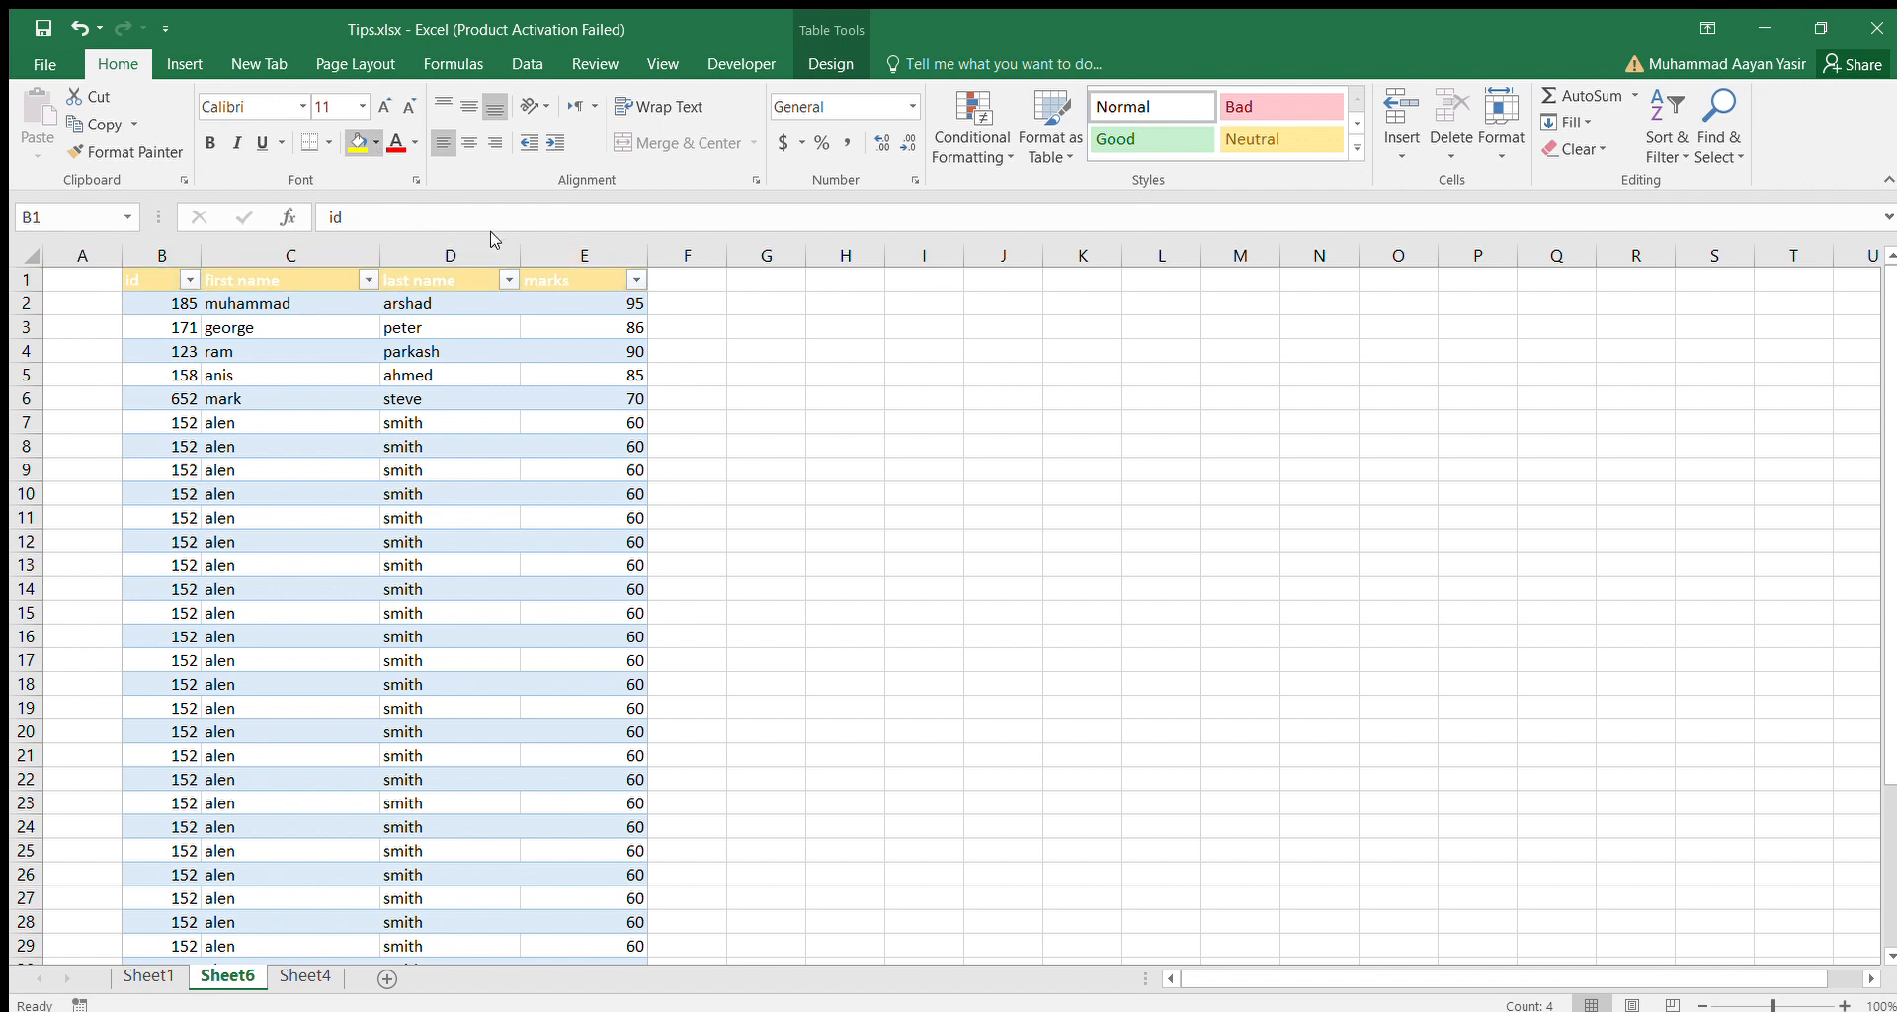
click(531, 251)
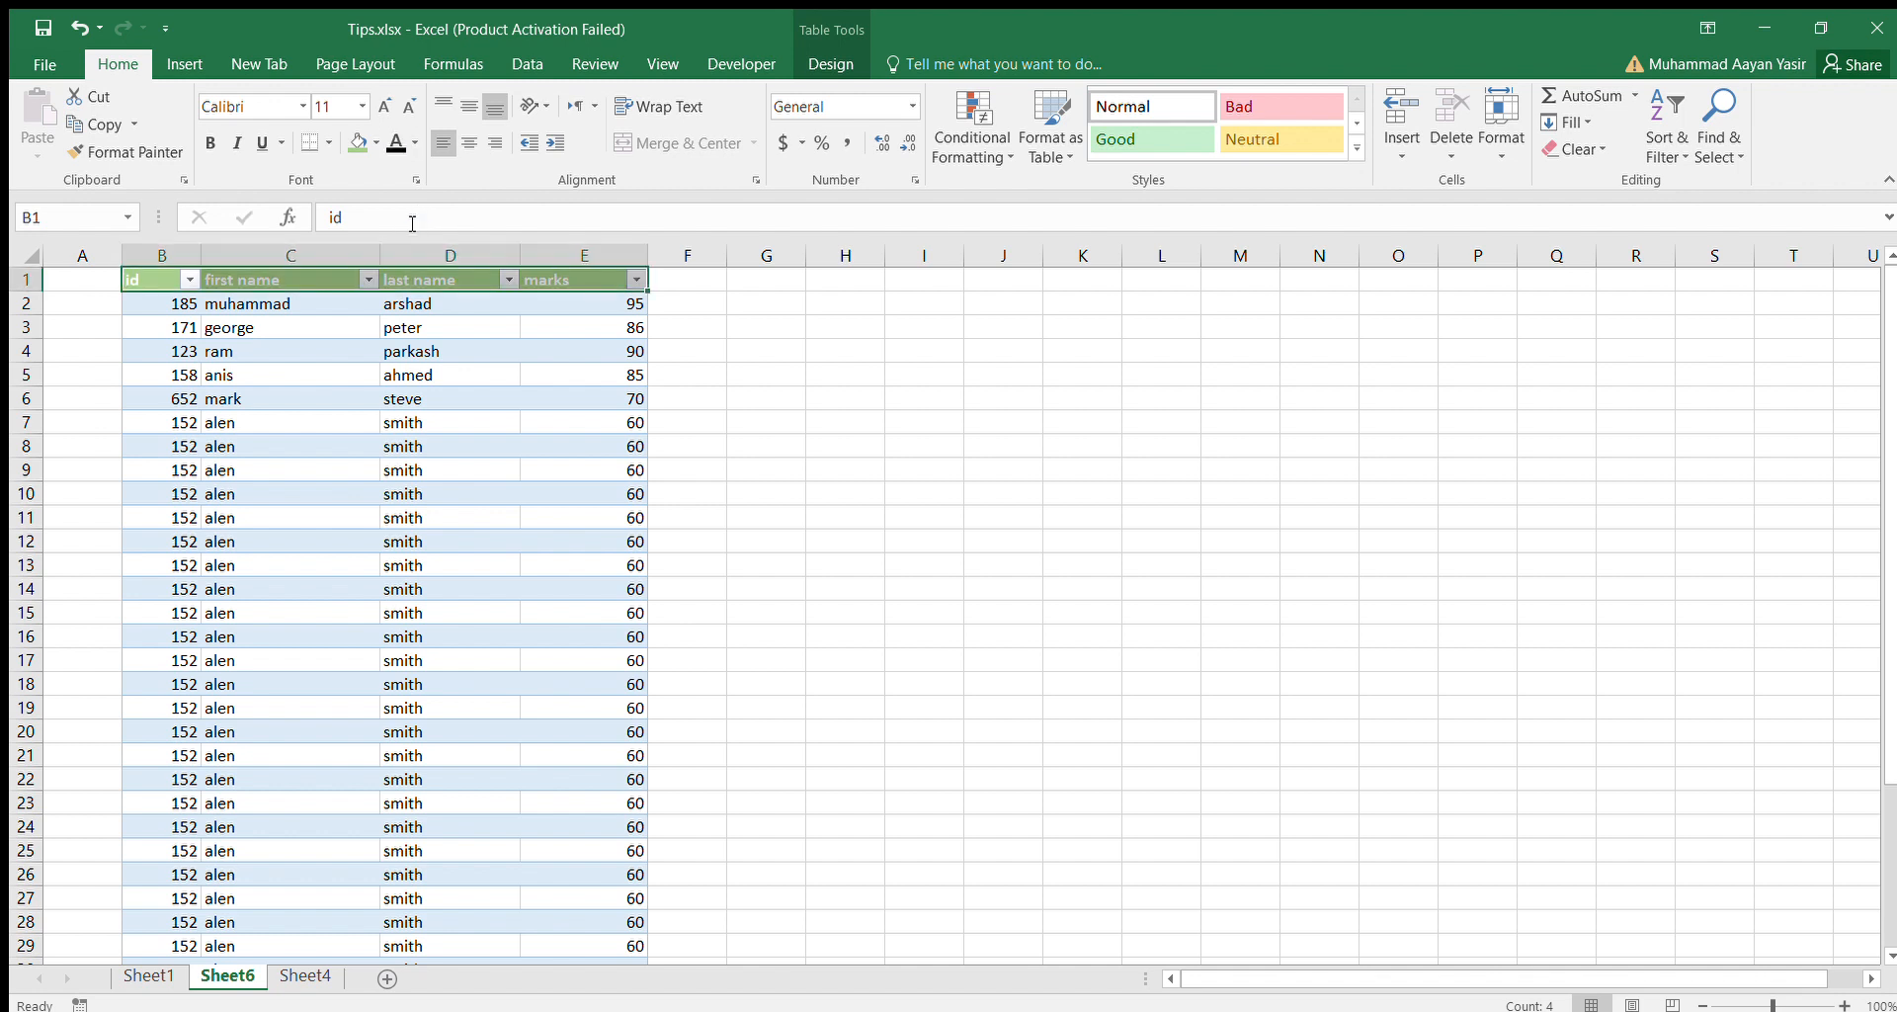
Set the font colour of the table's header cells B1 to E1 to orange.
click(393, 143)
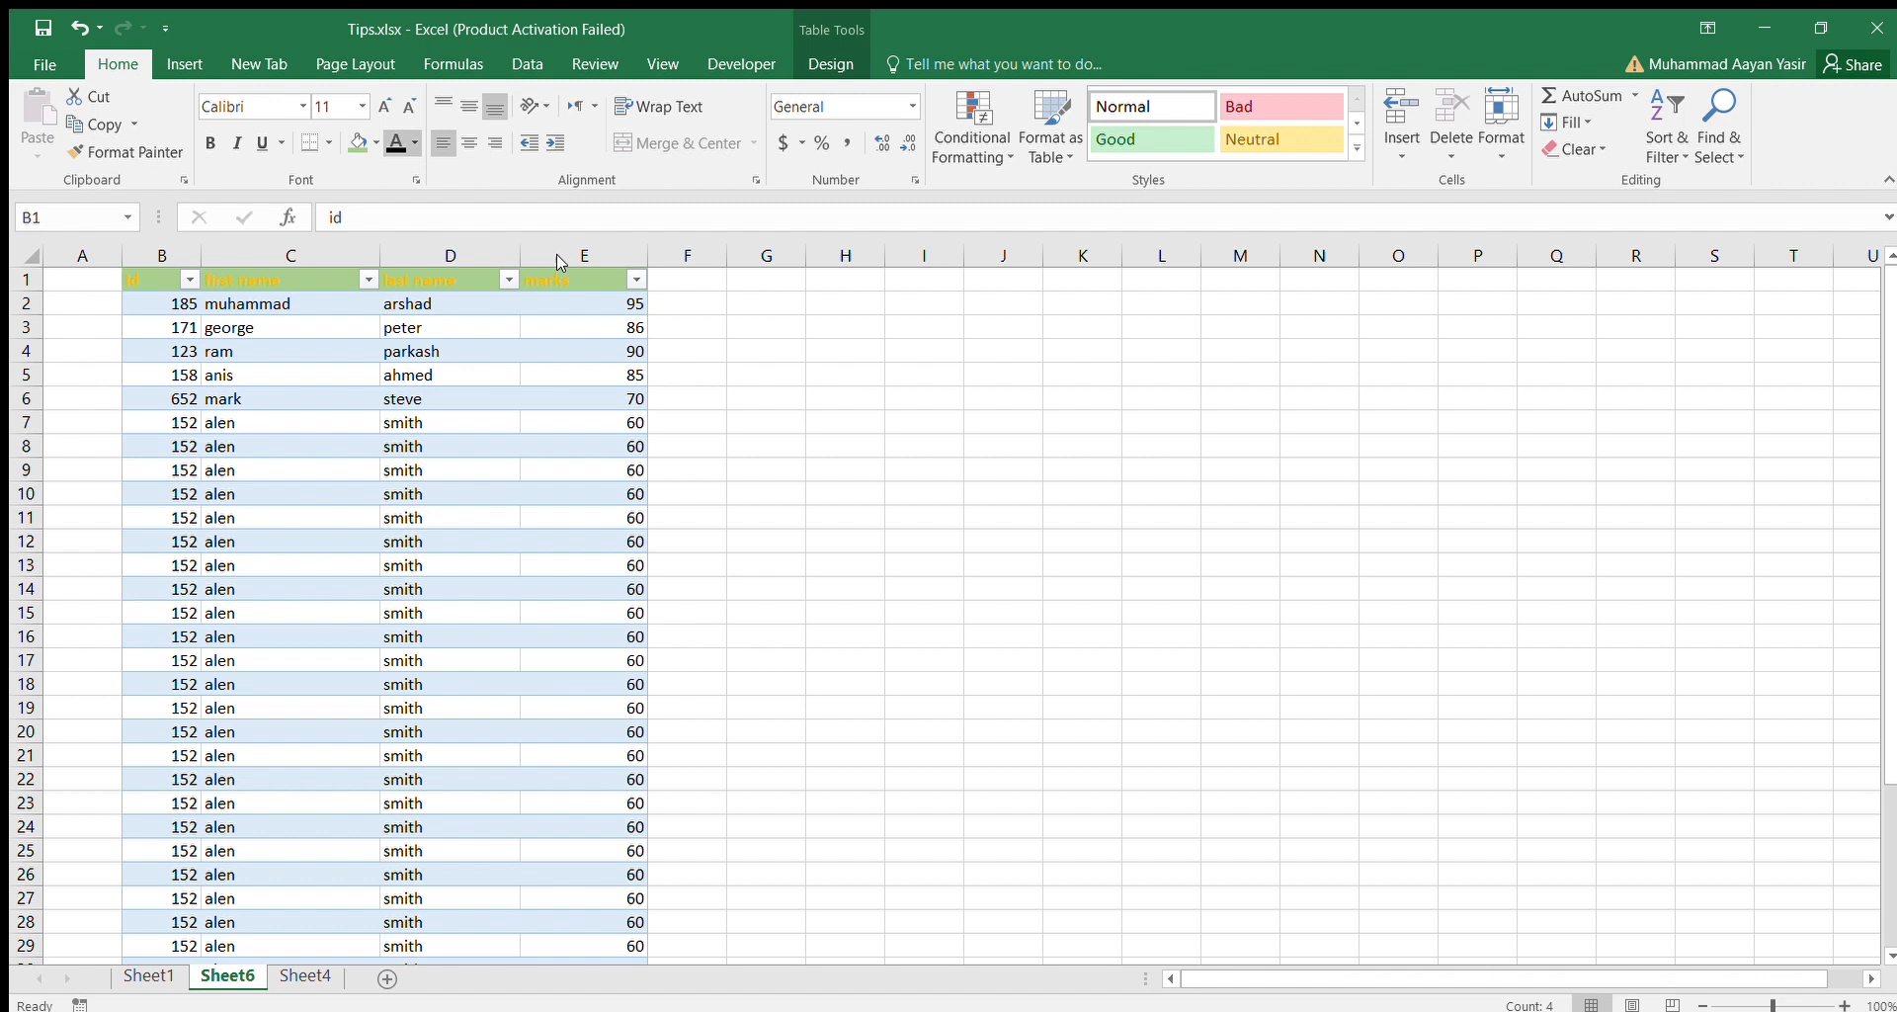
click(494, 298)
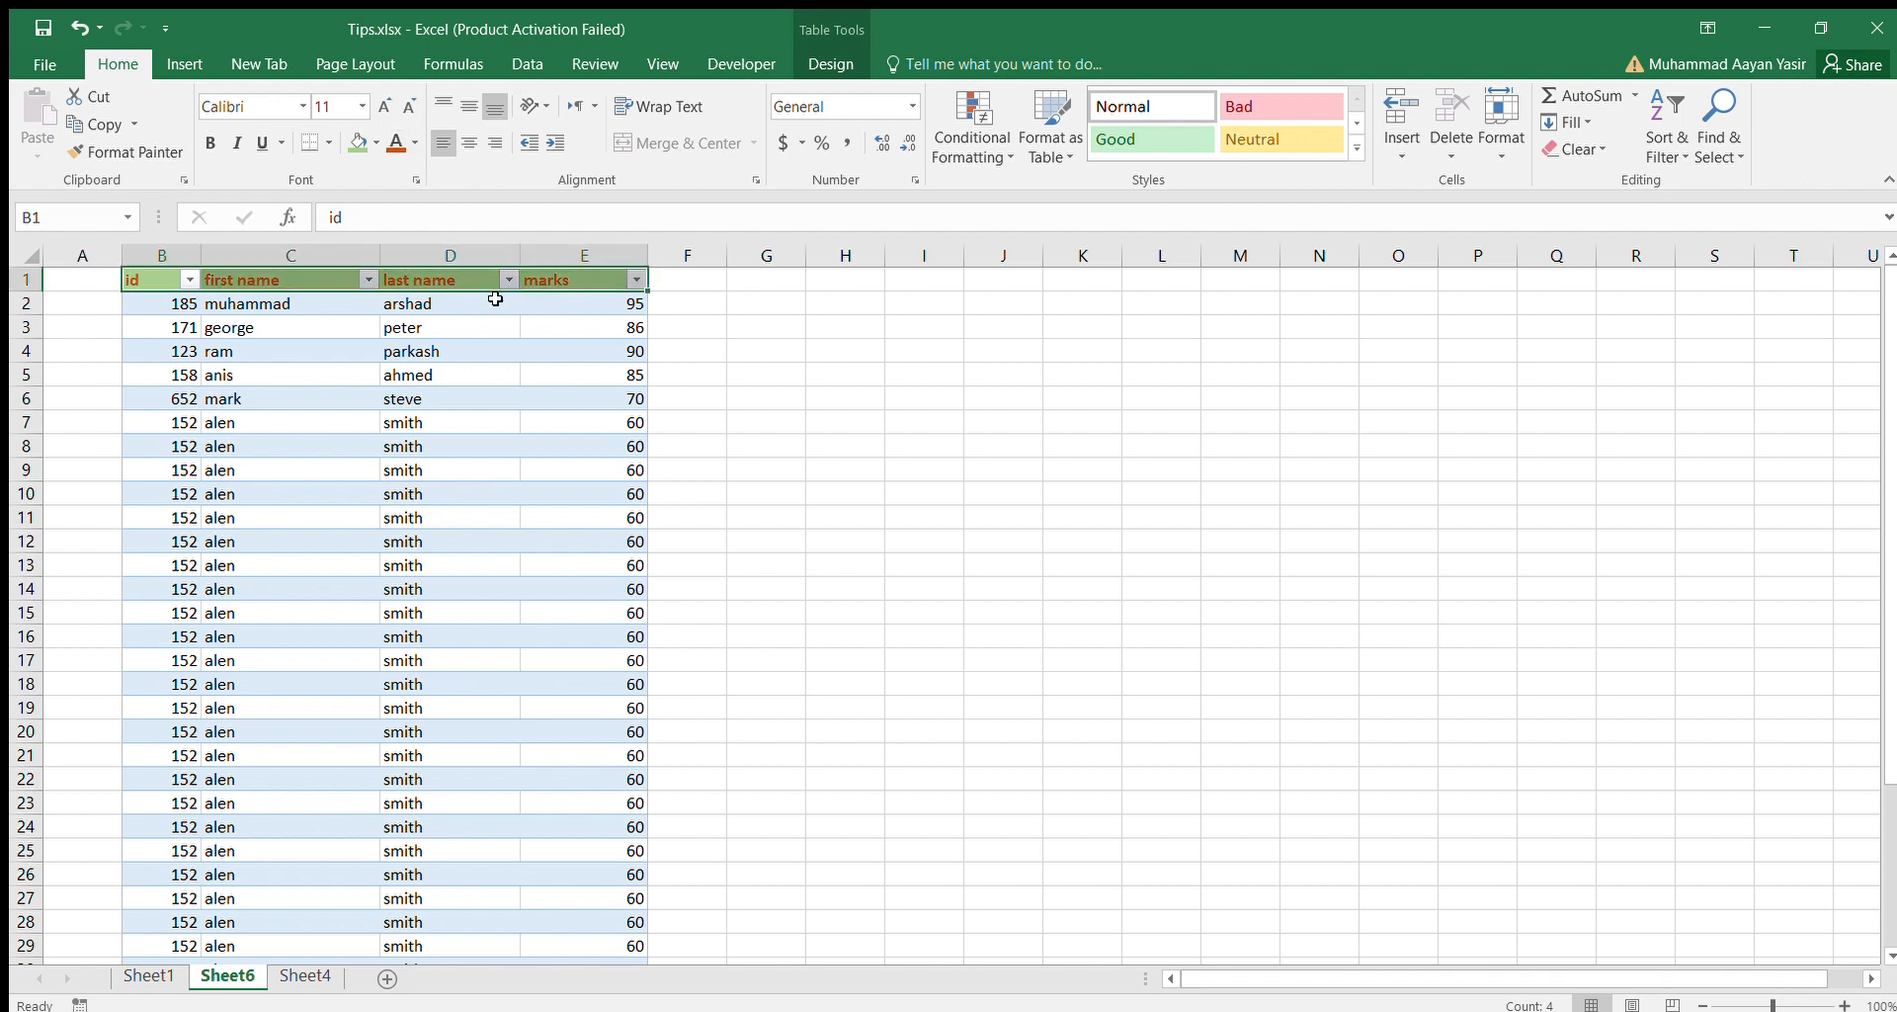
click(331, 305)
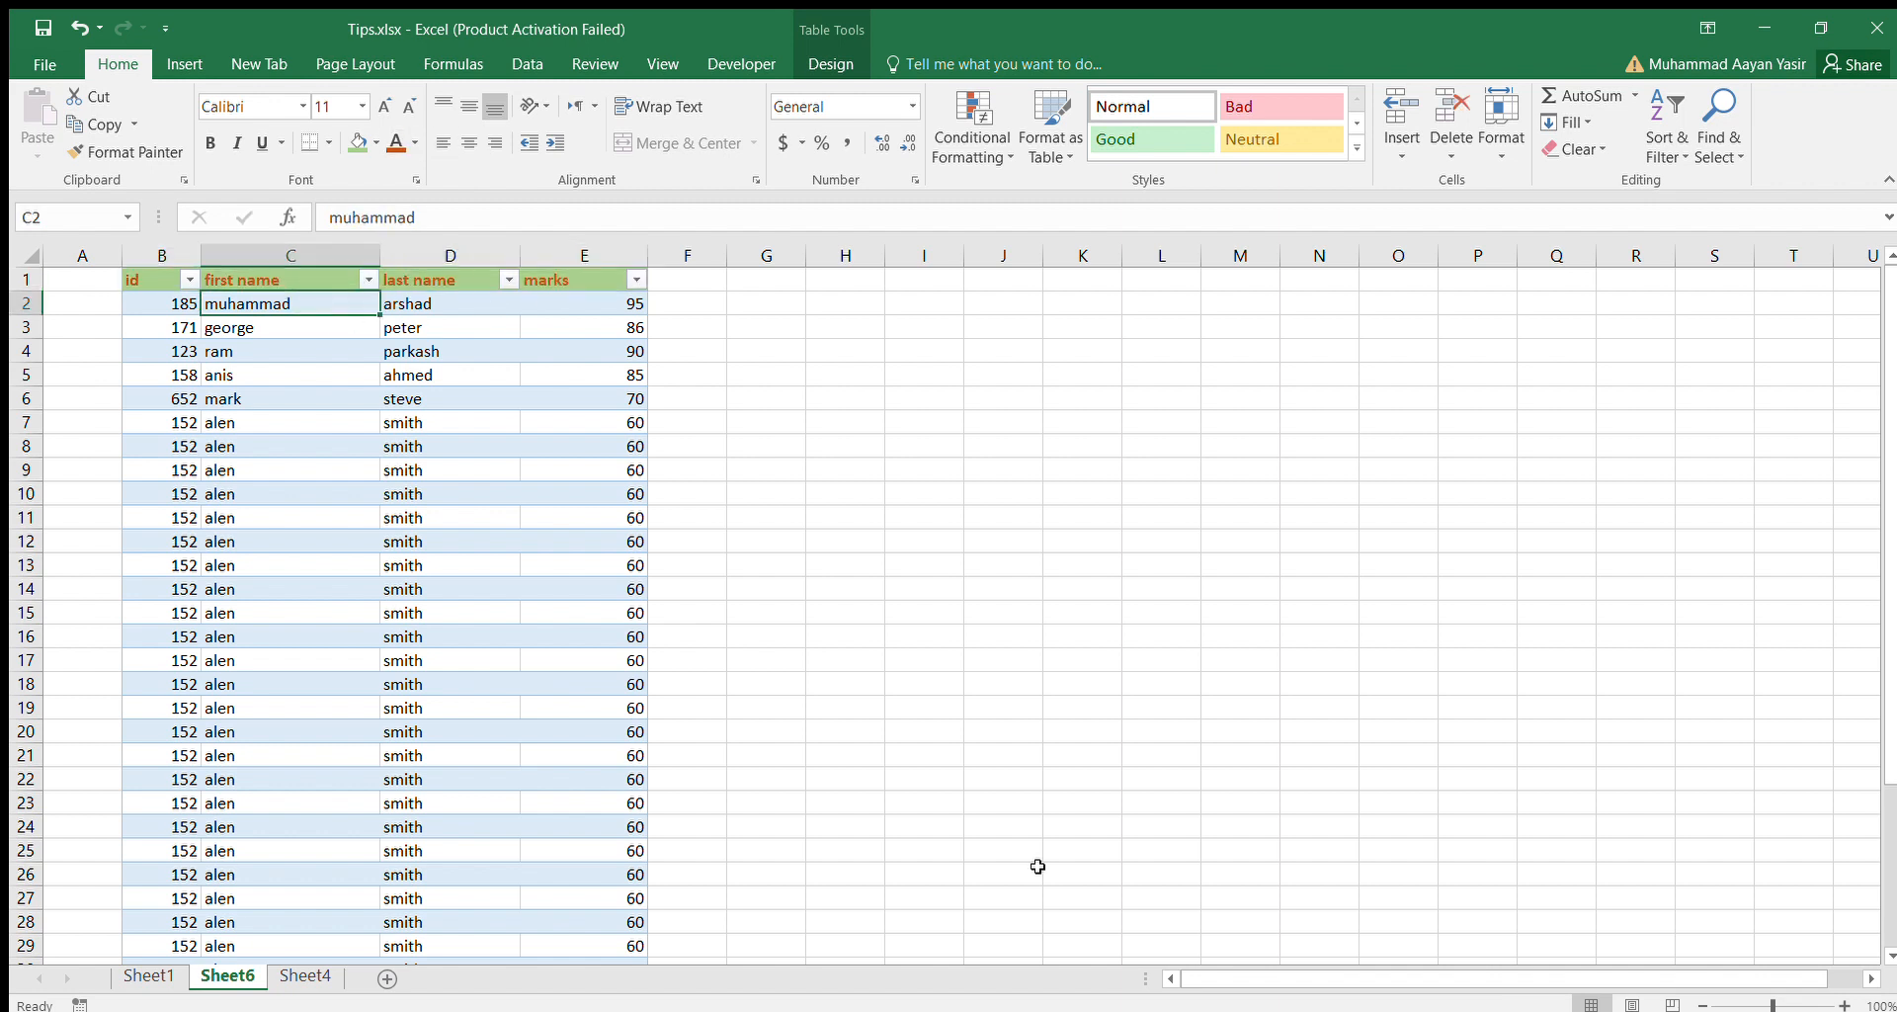
Check how the table's headings are displayed while moving down the first name column to row 37 and back.
key(Down)
key(Down)
key(Down)
key(Down)
key(Down)
key(Down)
key(Down)
key(Down)
key(Down)
key(Down)
key(Down)
key(Down)
key(Down)
key(Down)
key(Down)
key(Down)
key(Down)
key(Down)
key(Down)
key(Down)
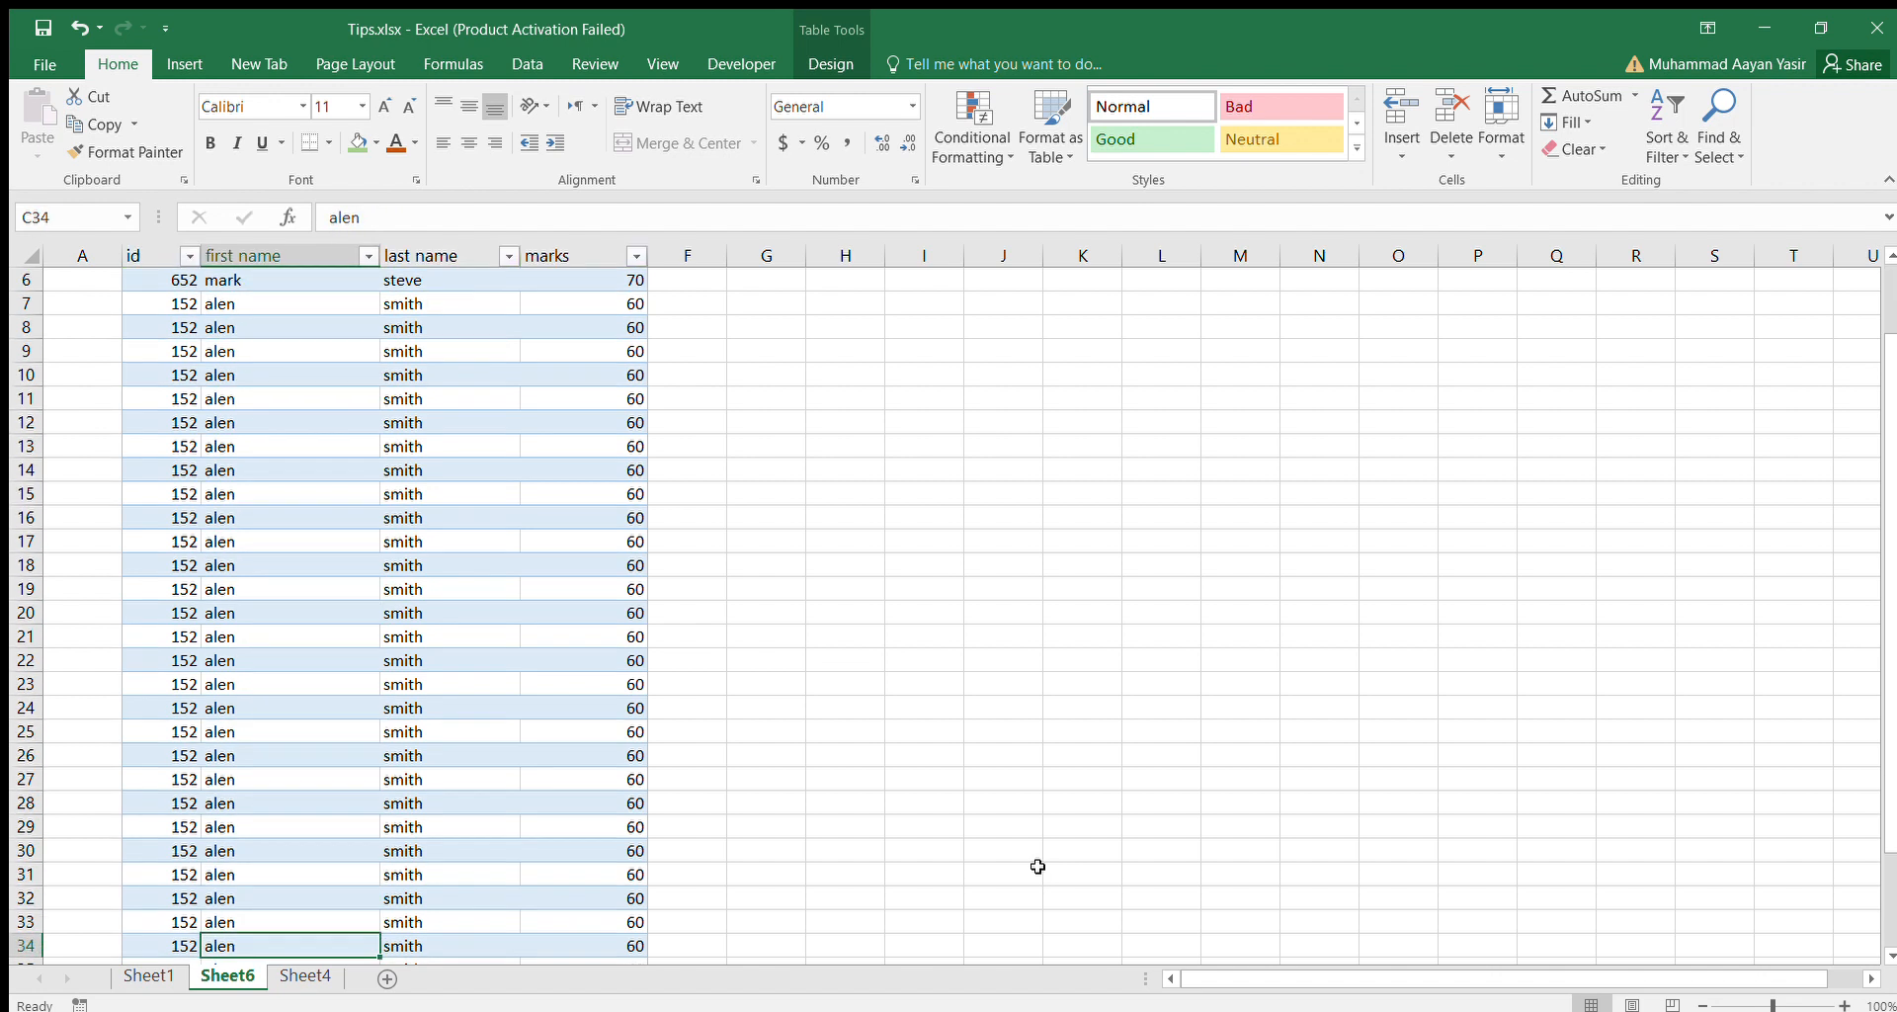
key(Down)
key(Down)
key(Down)
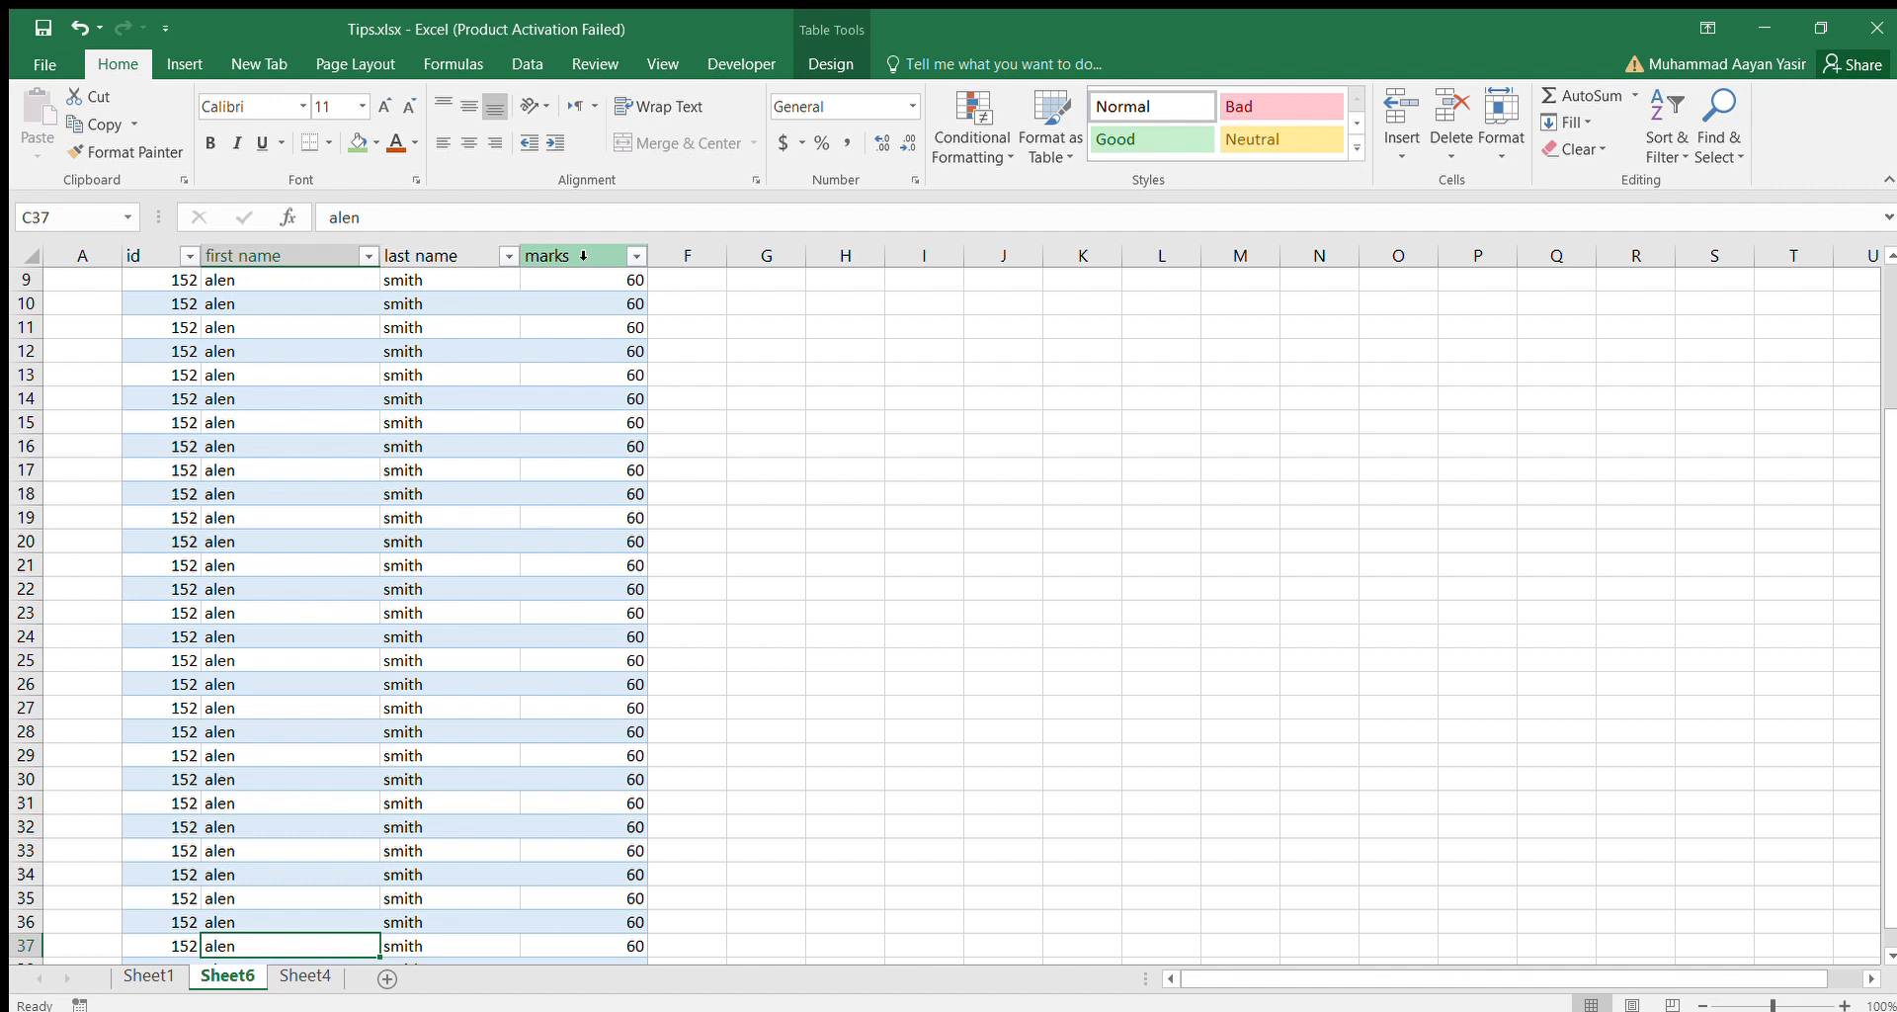
key(Up)
key(Up)
key(Up)
key(Up)
key(Up)
key(Up)
key(Up)
key(Up)
key(Up)
key(Up)
key(Up)
key(Up)
key(Up)
key(Up)
key(Up)
key(Up)
key(Up)
key(Up)
key(Up)
key(Up)
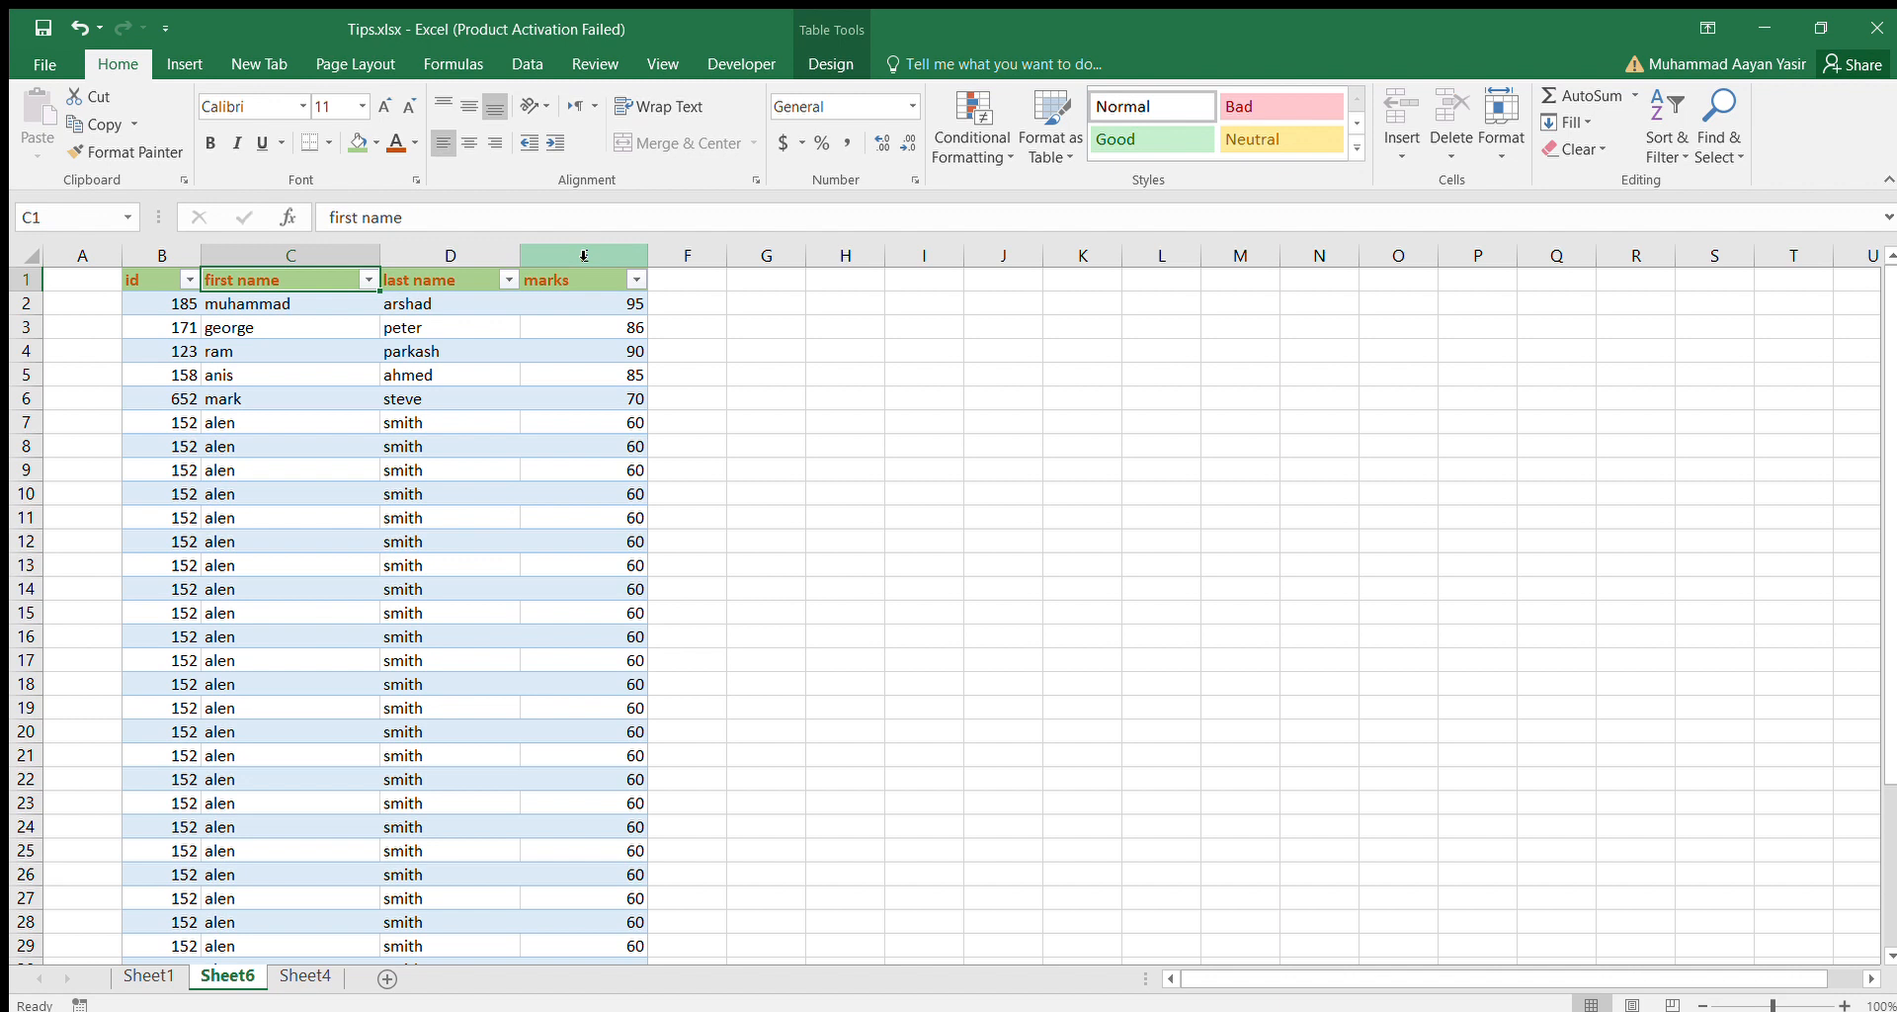
Compare the column headings with the active cell below the table's last row and inside the table.
key(Down)
key(Down)
key(Down)
key(Down)
key(Down)
key(Down)
key(Down)
key(Down)
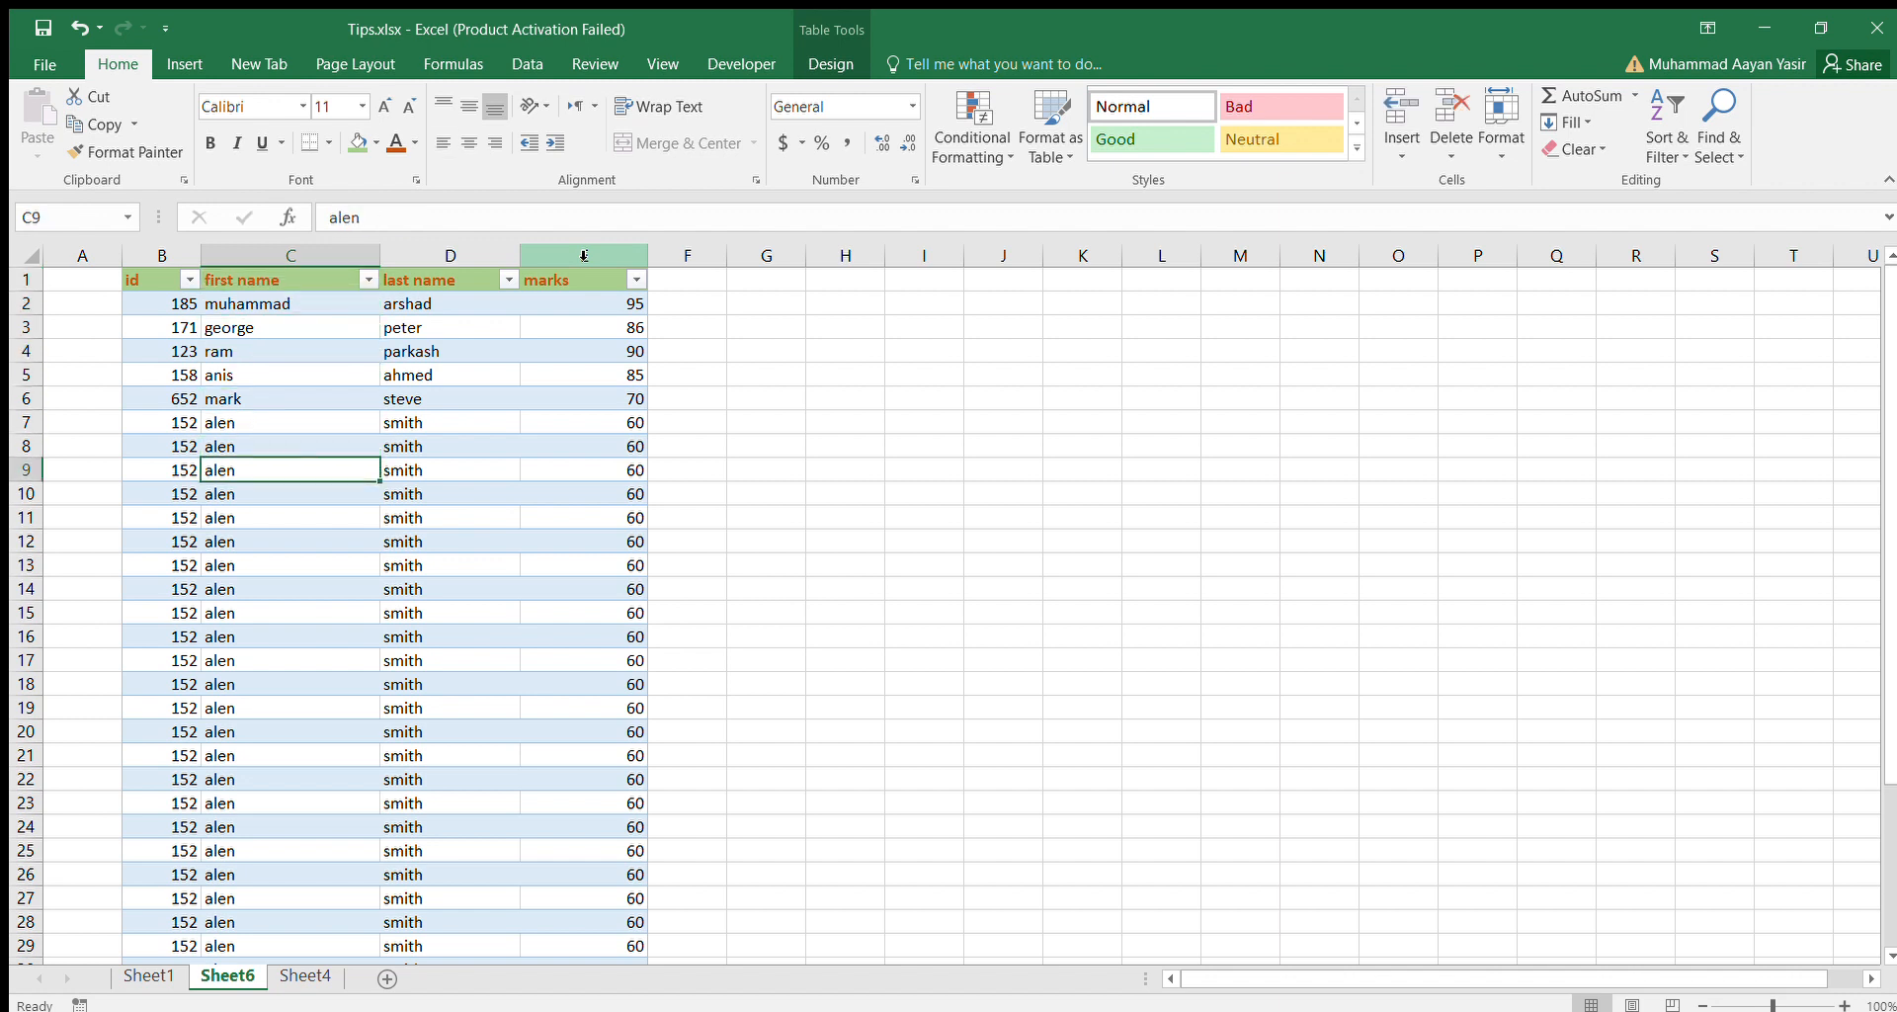
key(Down)
key(Down)
key(Down)
key(Down)
key(Down)
key(Down)
key(Down)
key(Down)
key(Down)
key(Down)
key(Down)
key(Down)
key(Down)
key(Down)
key(Down)
key(Down)
key(Down)
key(Down)
key(Down)
key(Down)
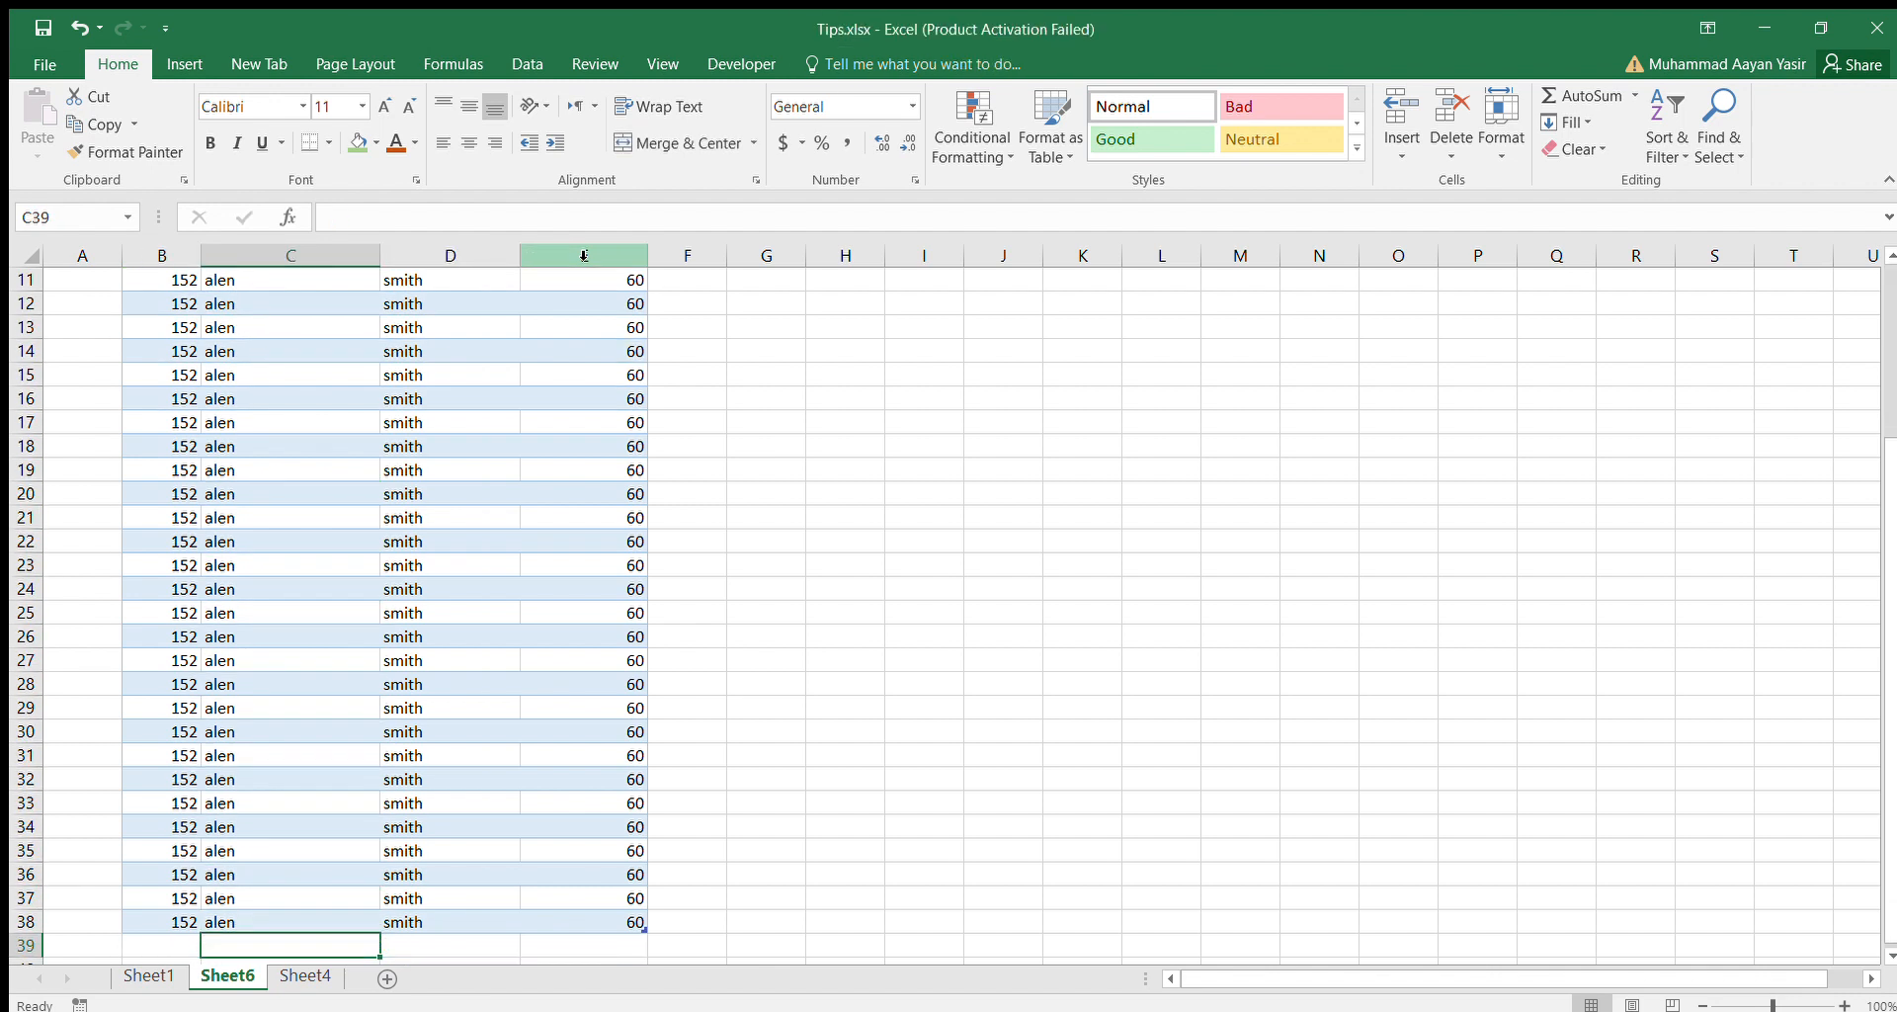
key(Down)
key(Down)
key(Down)
key(Up)
key(Up)
key(Up)
key(Up)
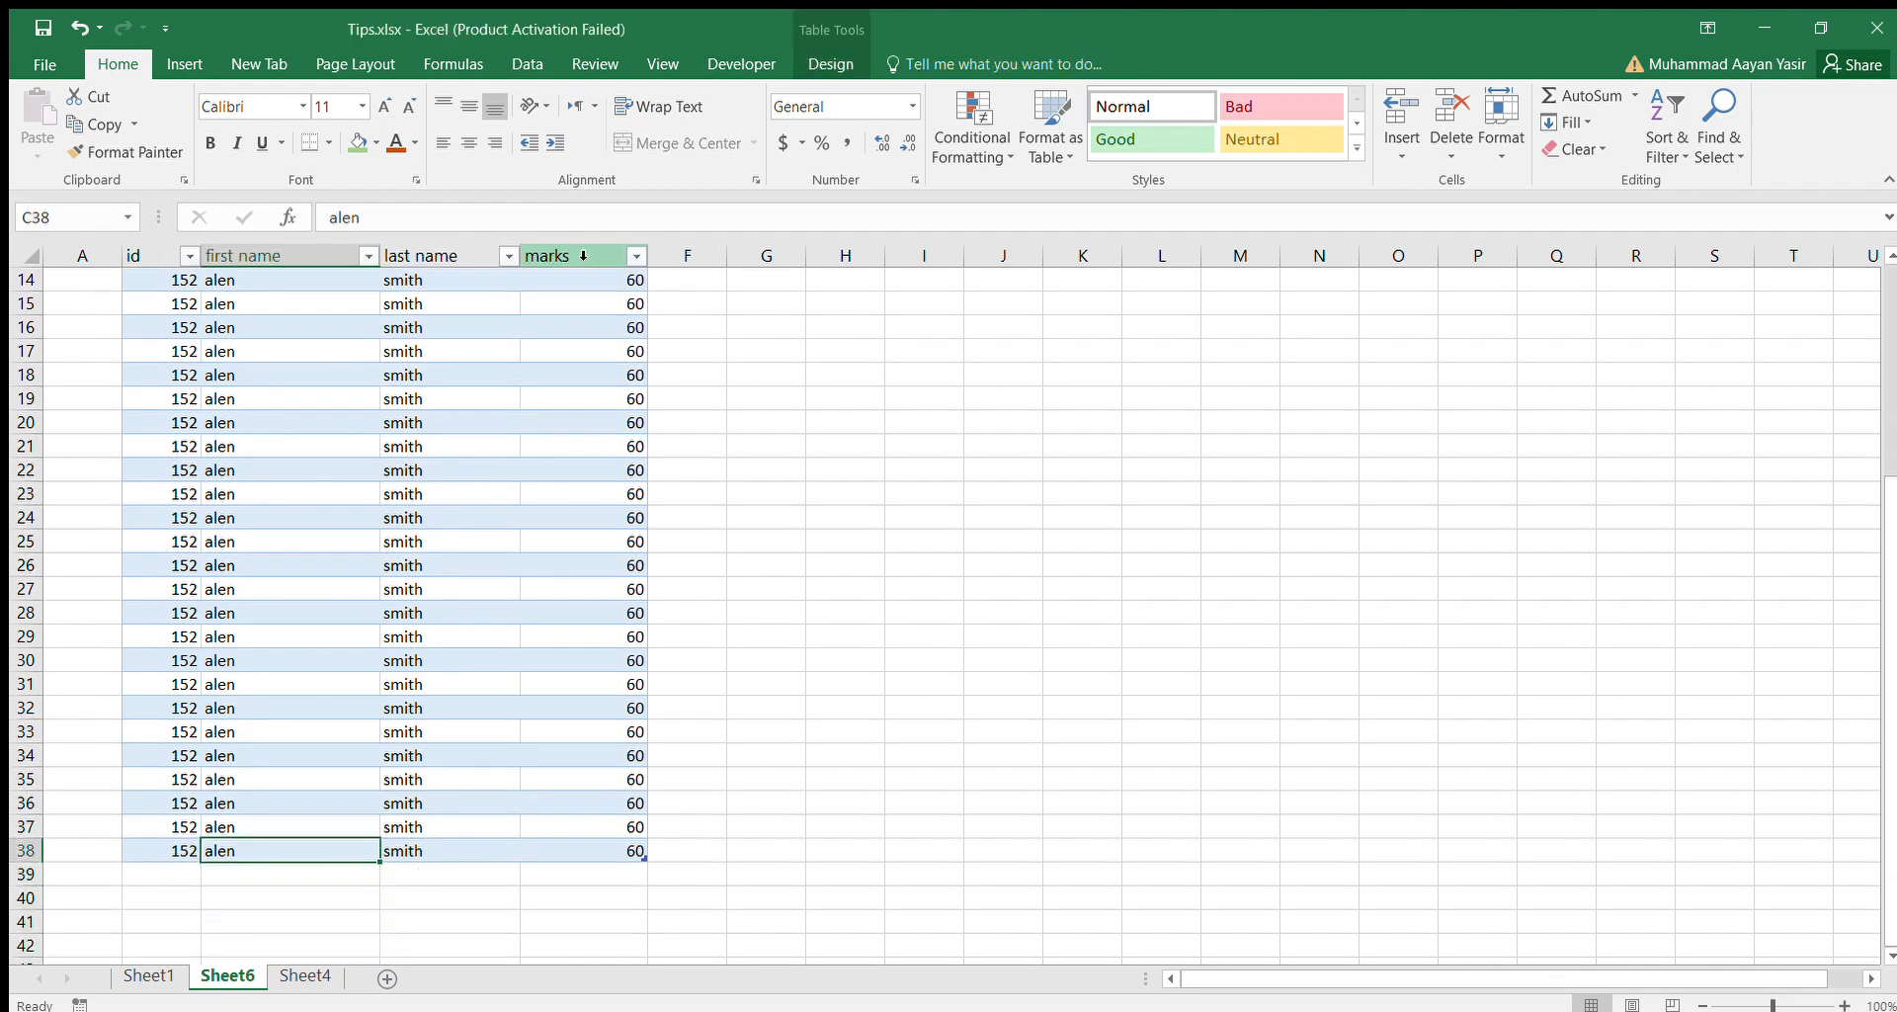
key(Up)
key(Up)
key(Up)
key(Down)
key(Down)
key(Down)
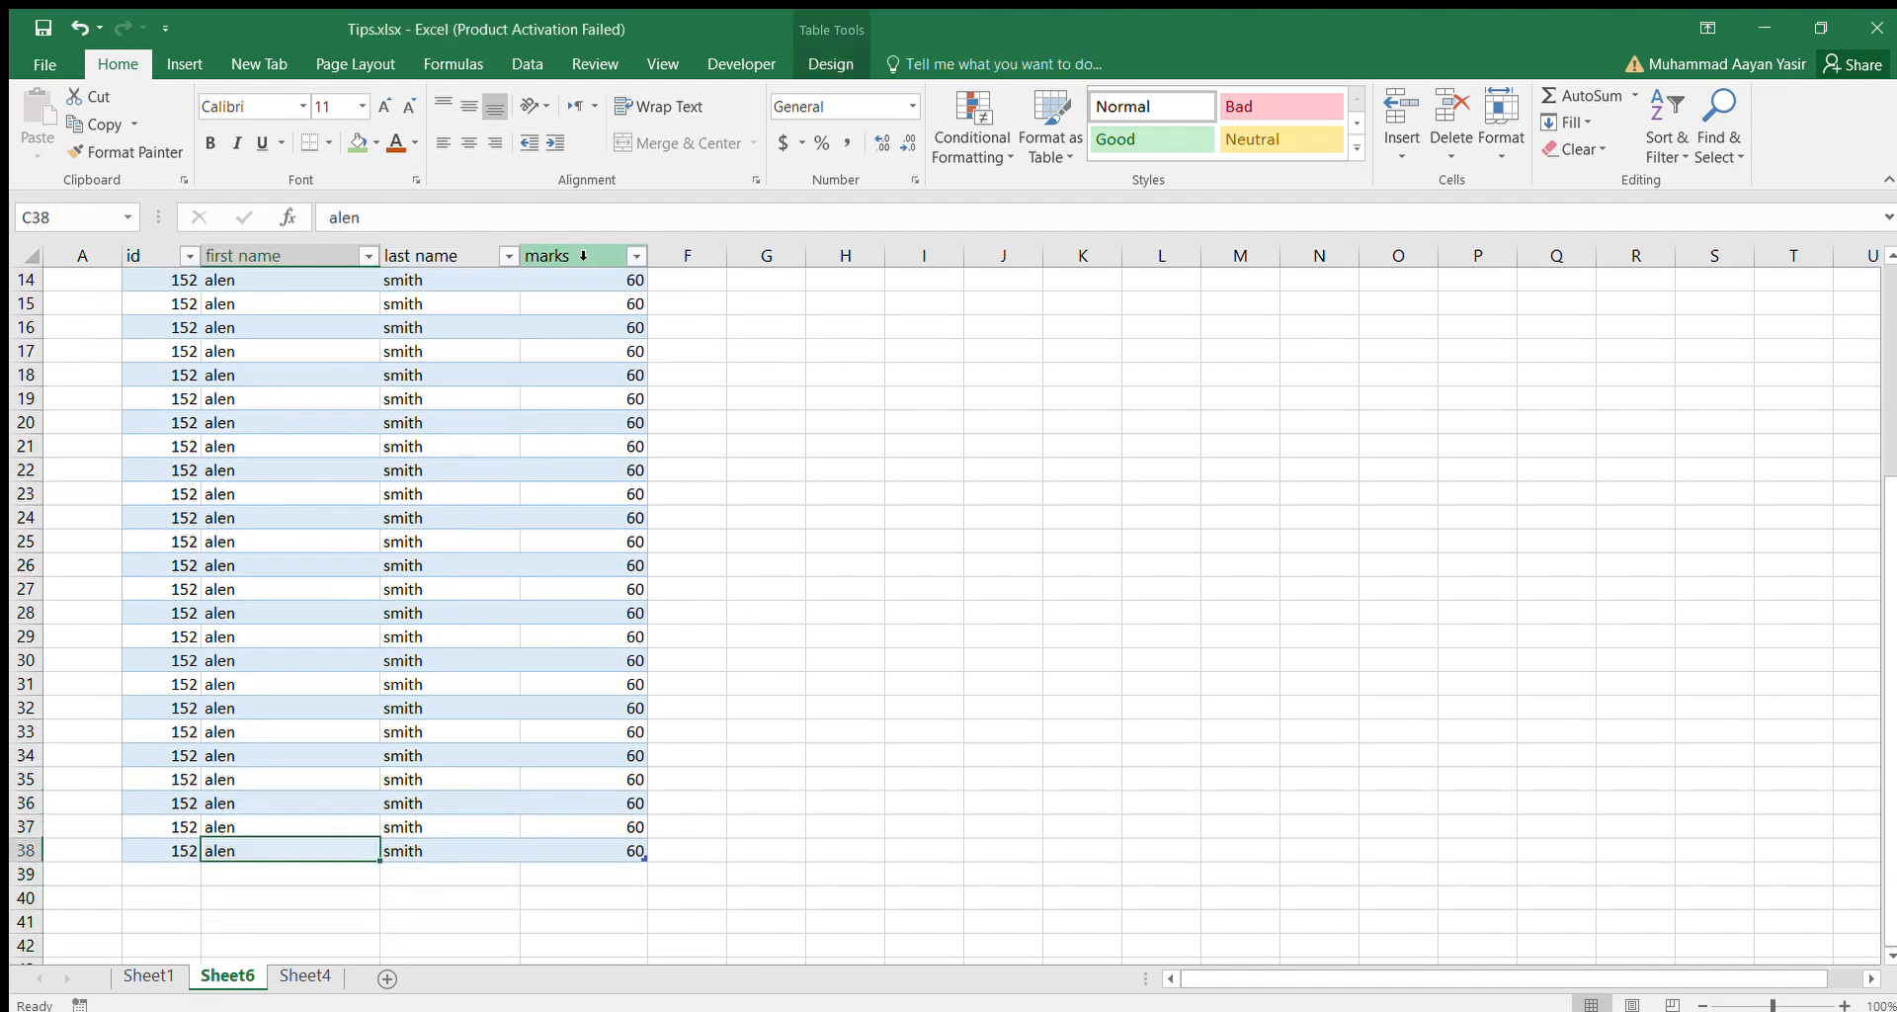
Compare the column headings with the active cell beside the table in column A and back inside it.
key(Left)
key(Left)
key(shift+Right)
key(shift+Right)
key(shift+Right)
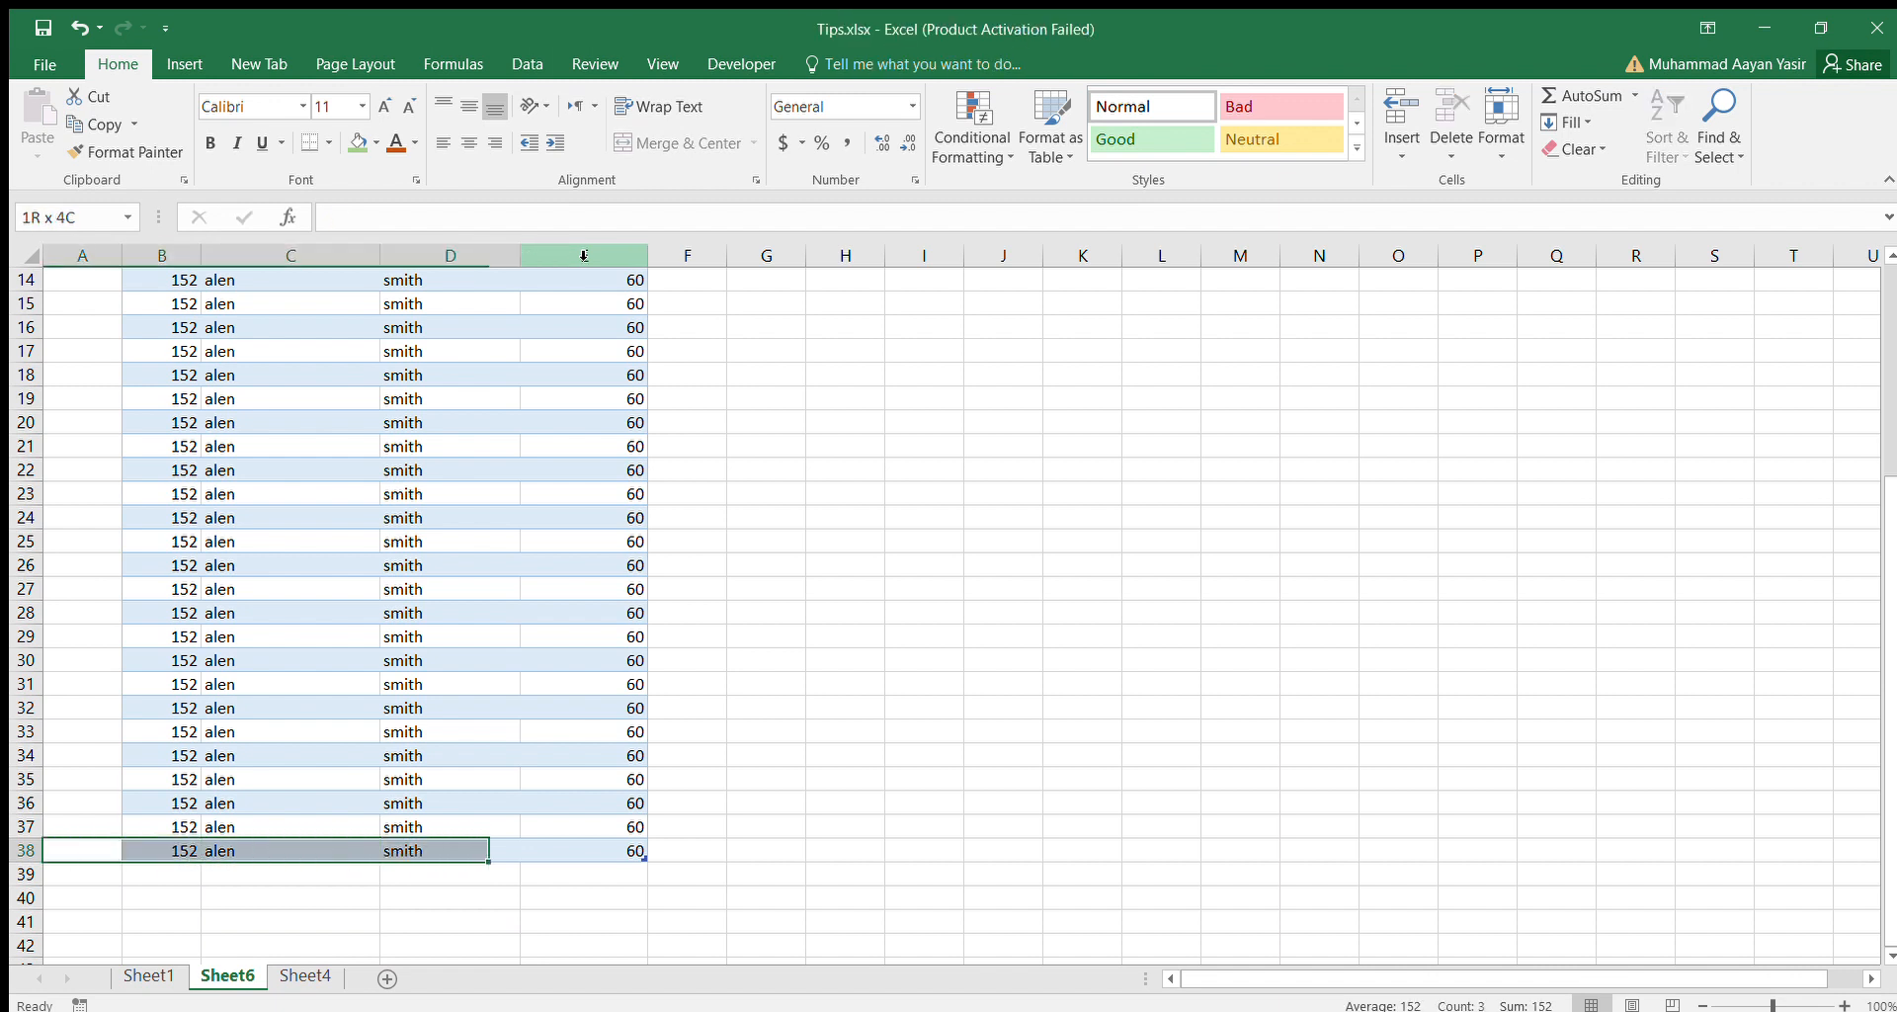
key(shift+Right)
key(Up)
key(Right)
key(Up)
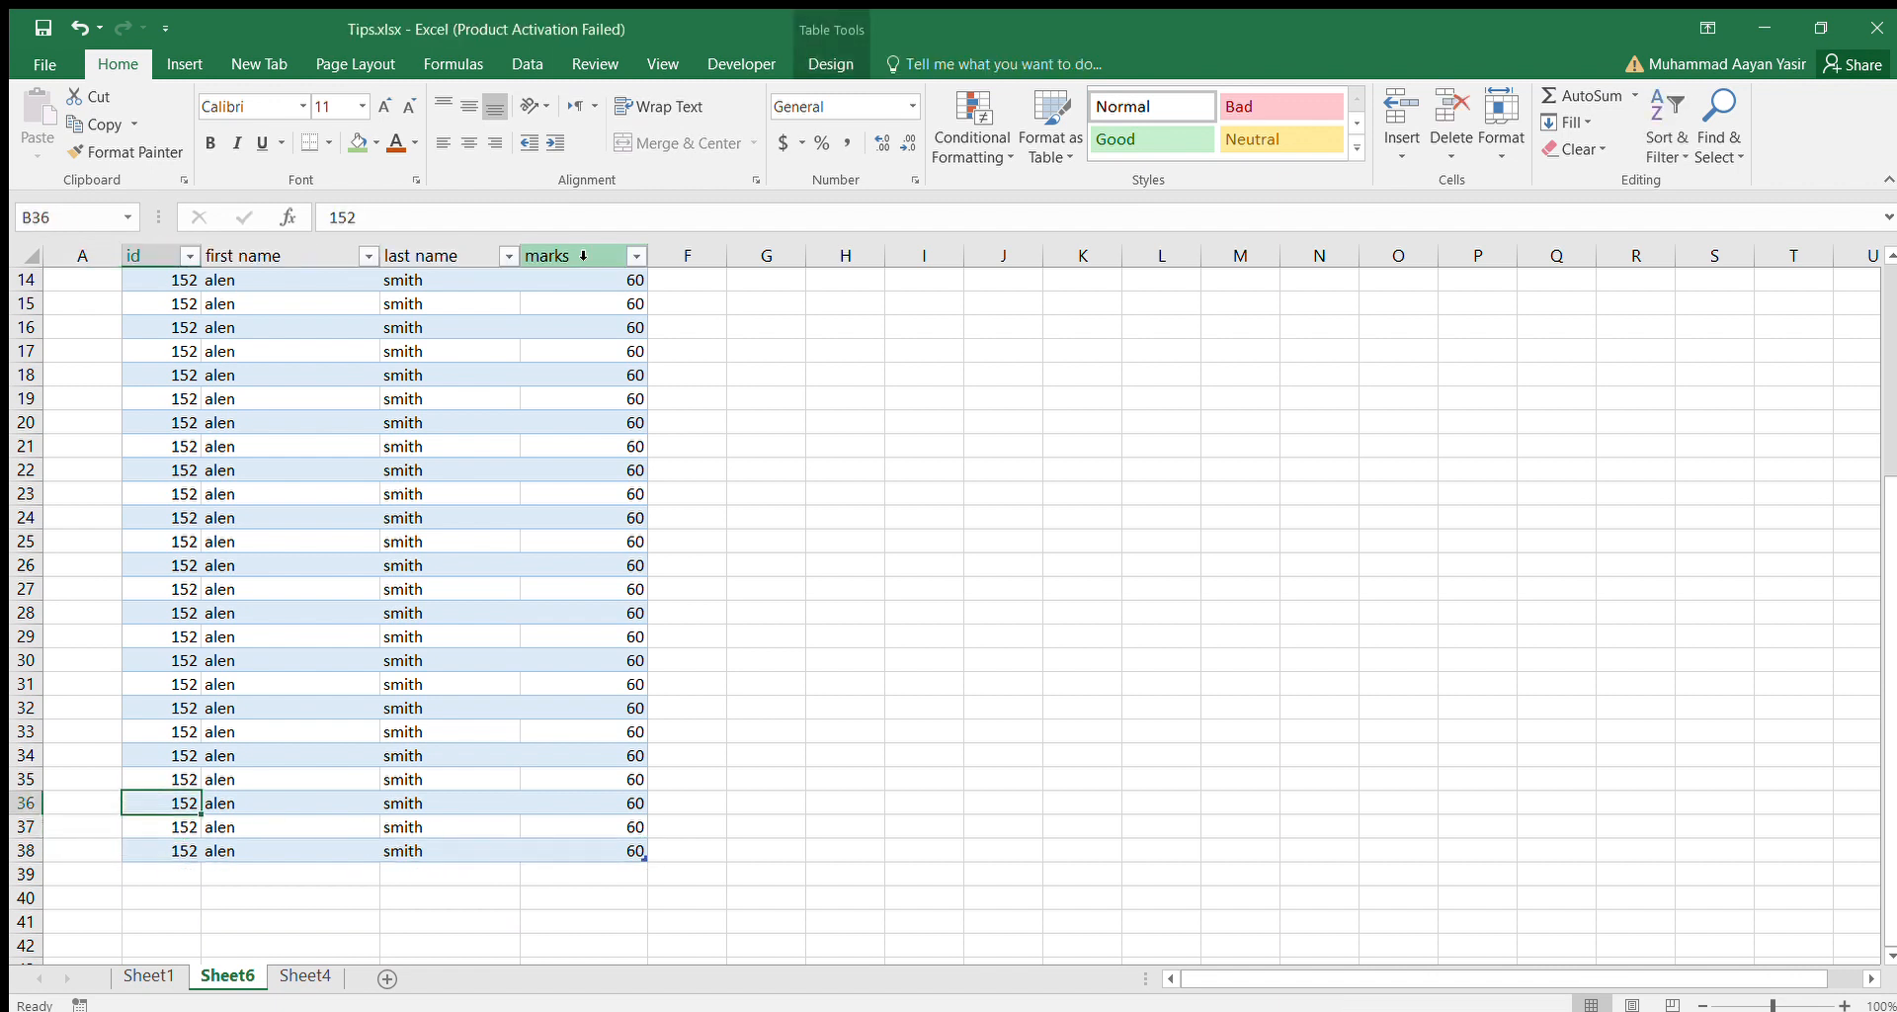
key(Right)
key(Up)
key(Down)
key(Down)
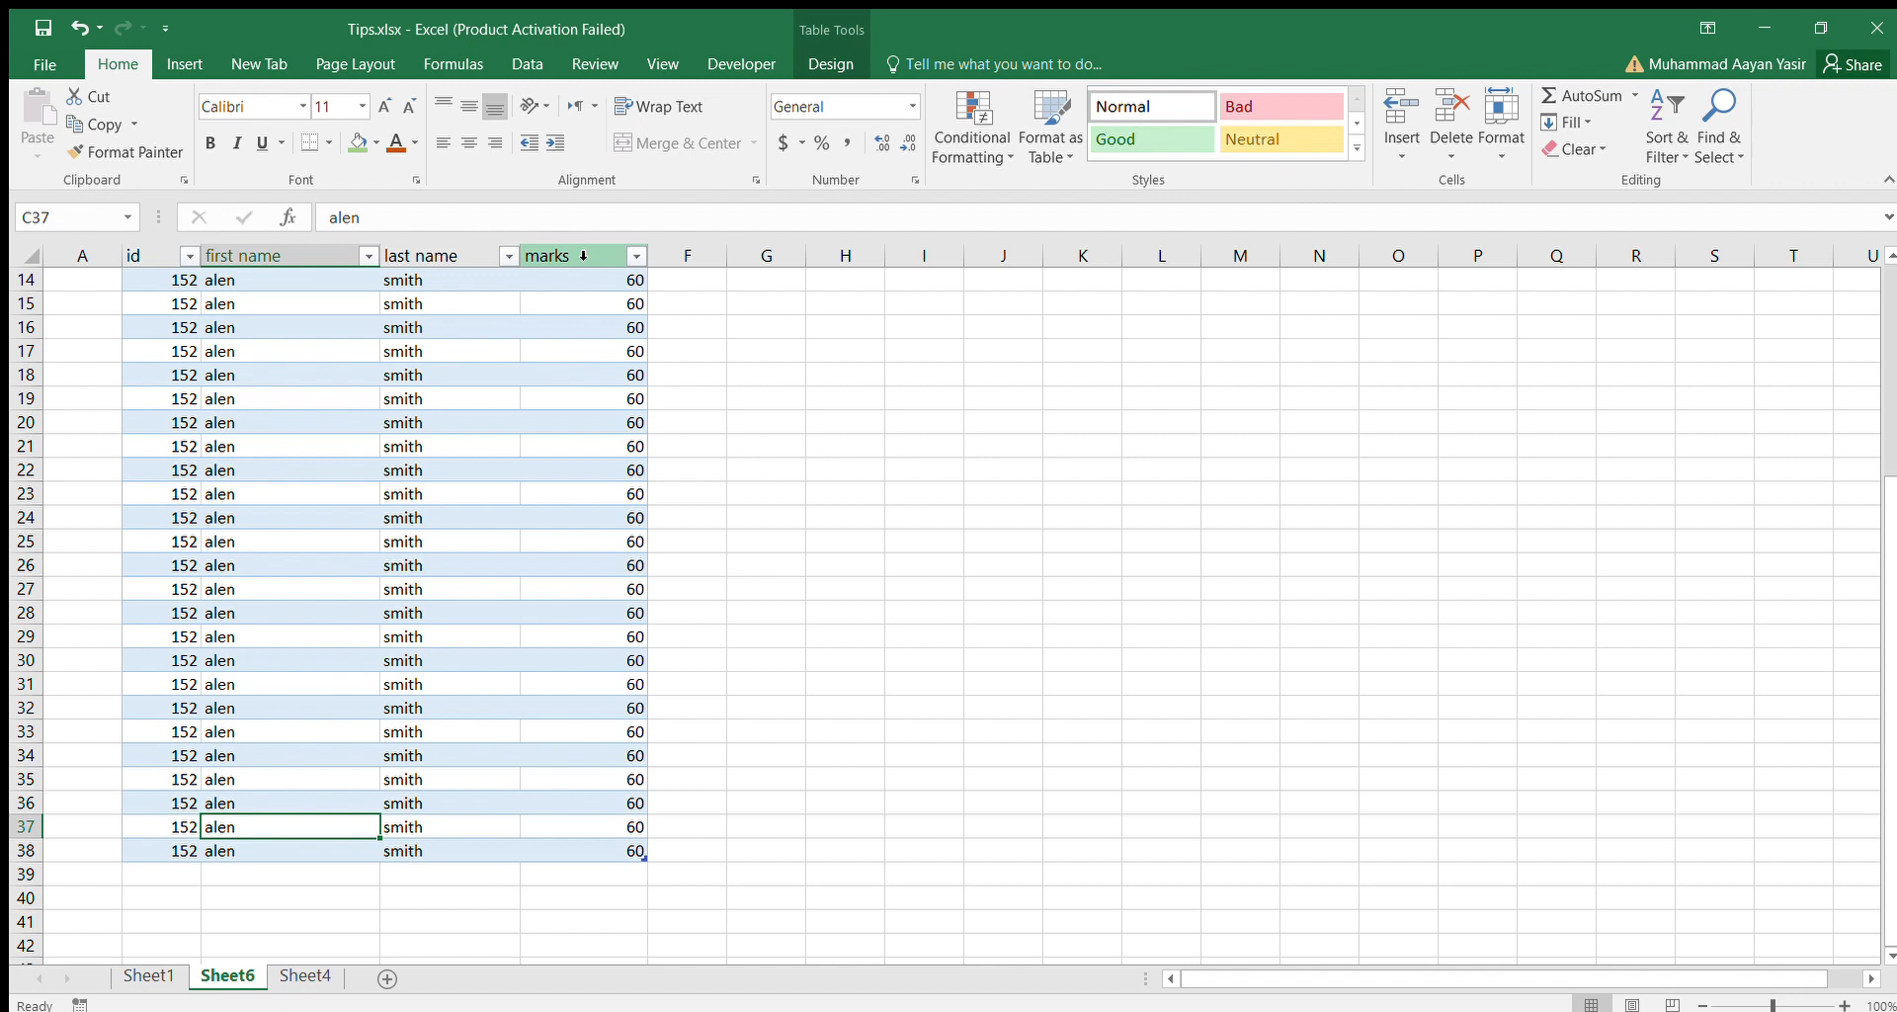
Split the worksheet window at cell C37 and remove the vertical divider, keeping only the horizontal split above row 37.
click(608, 69)
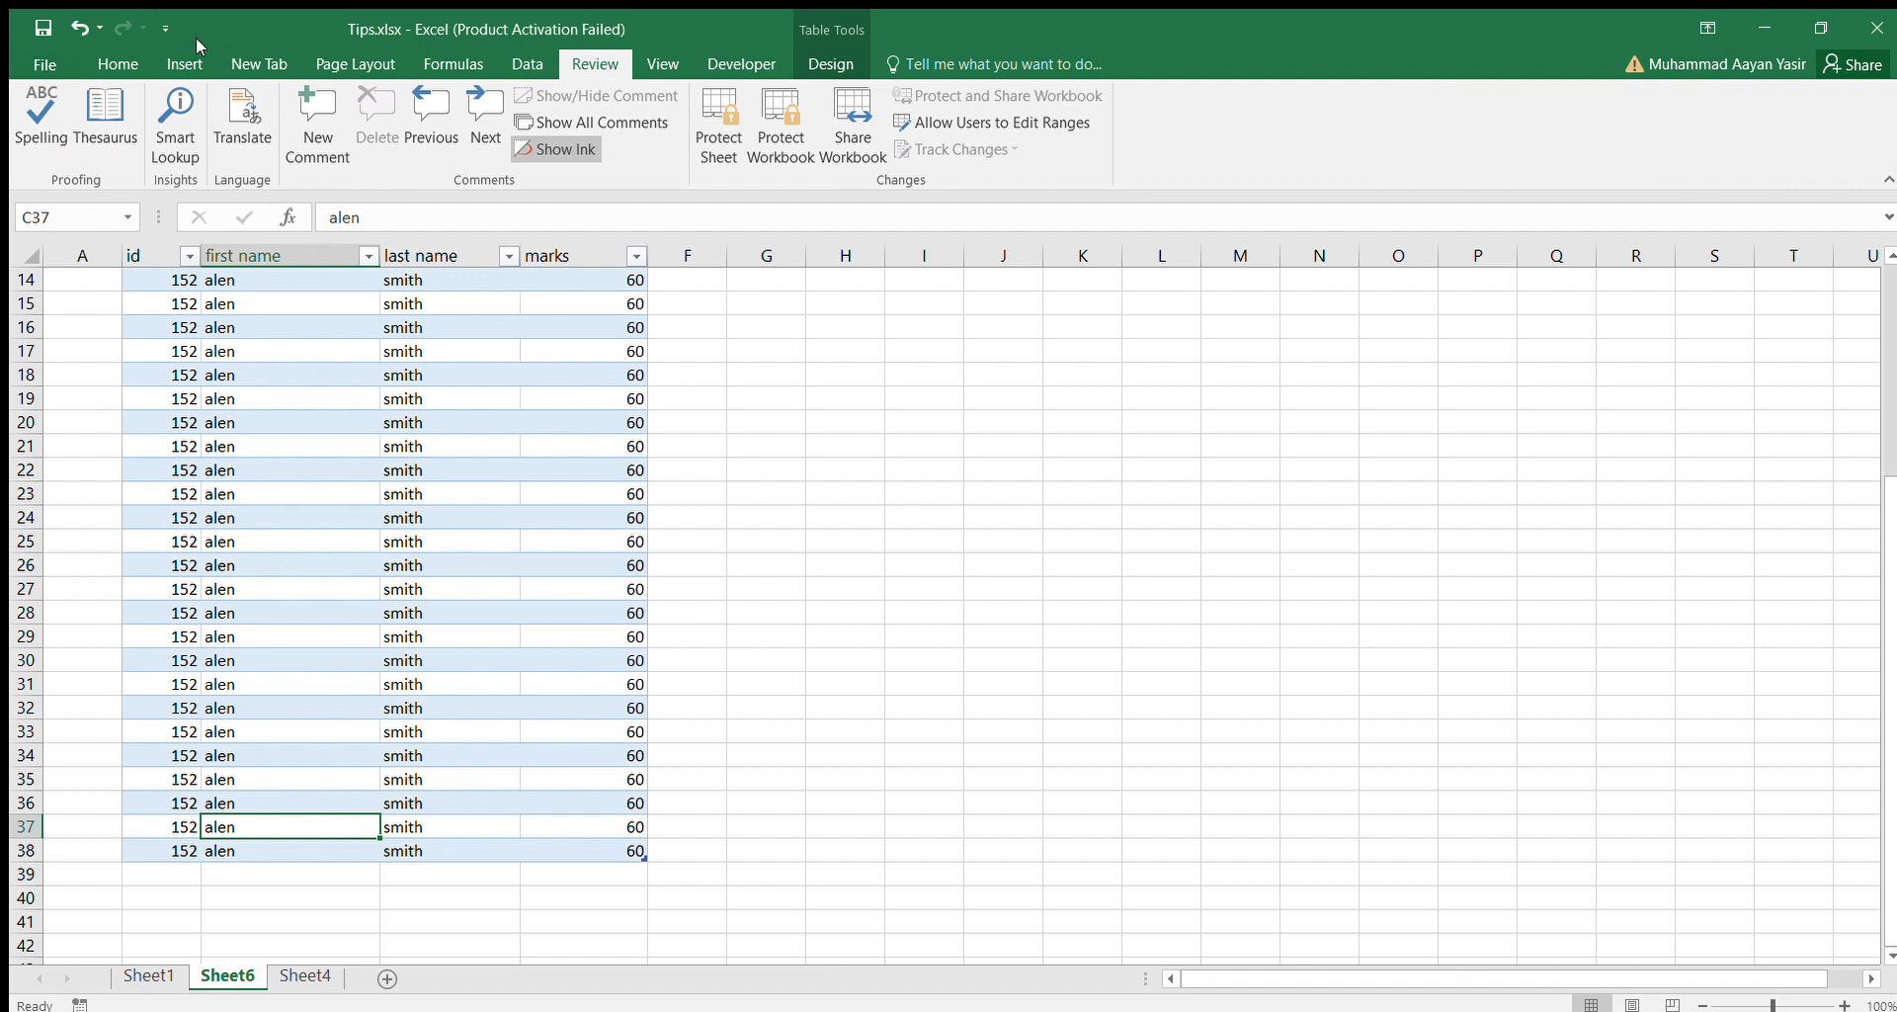
click(660, 63)
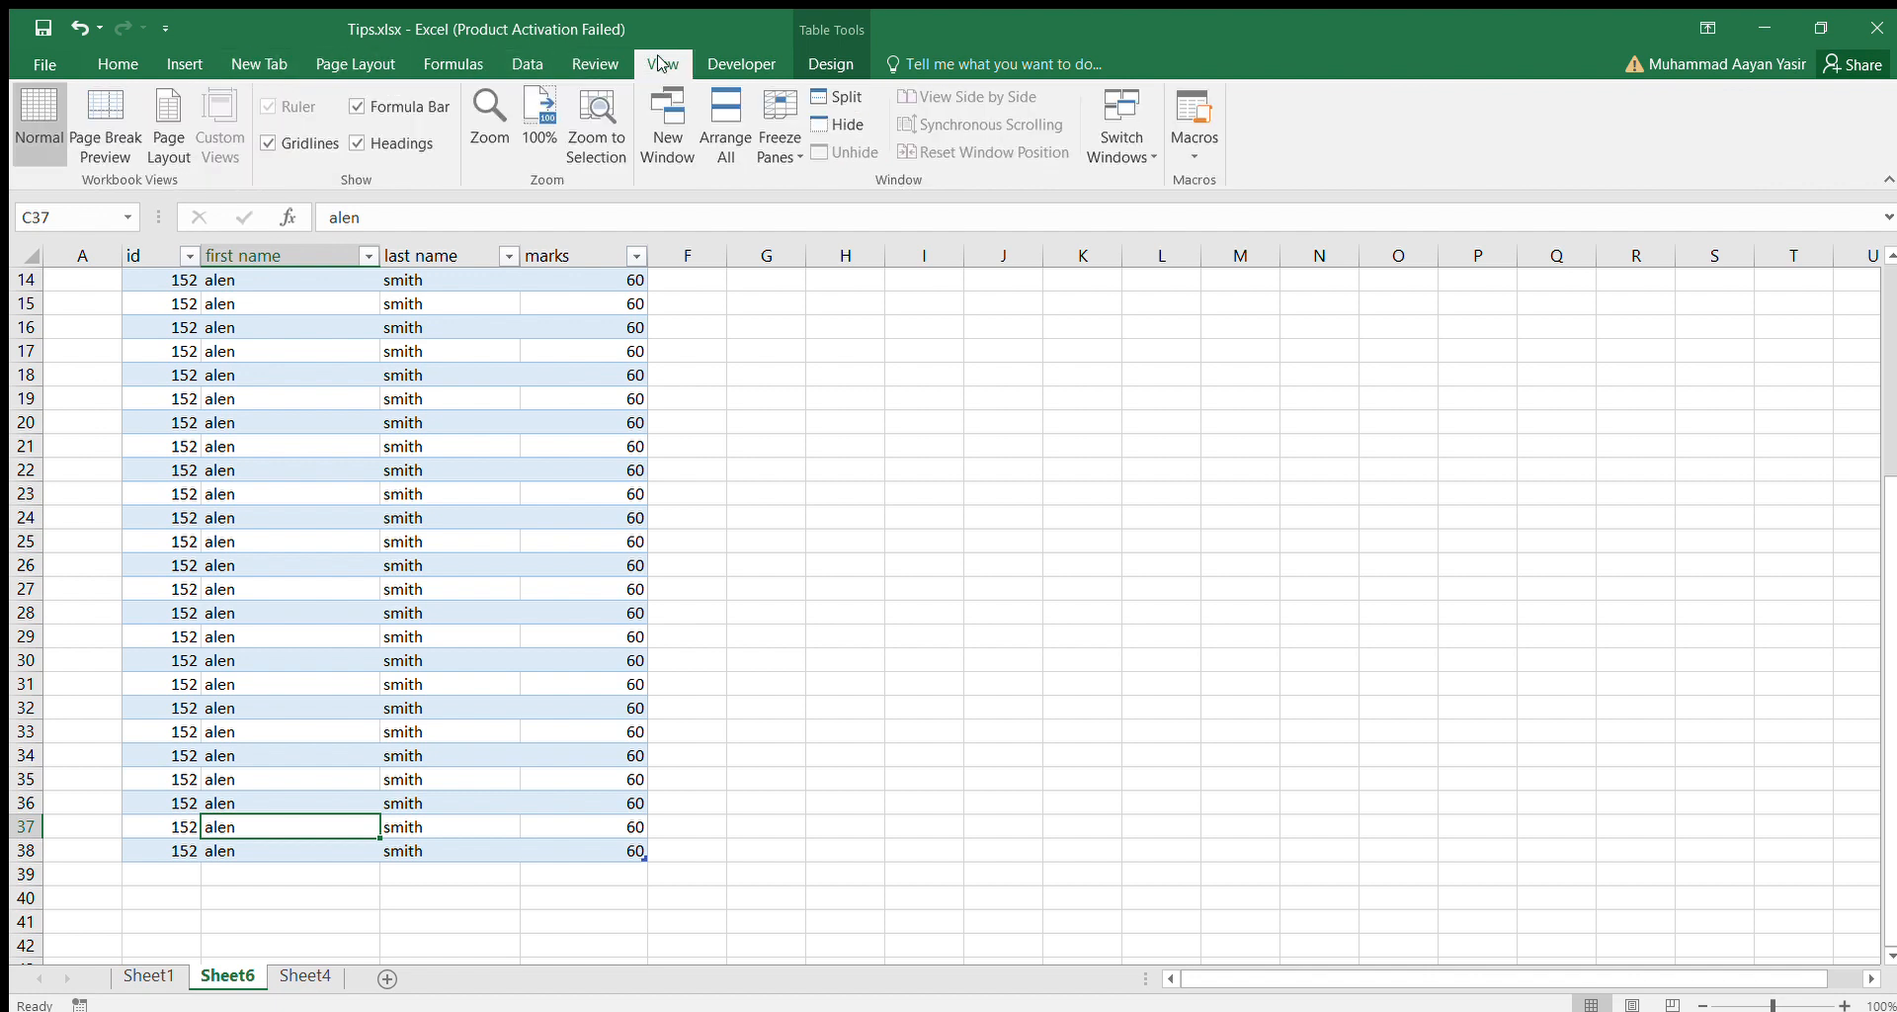
click(852, 97)
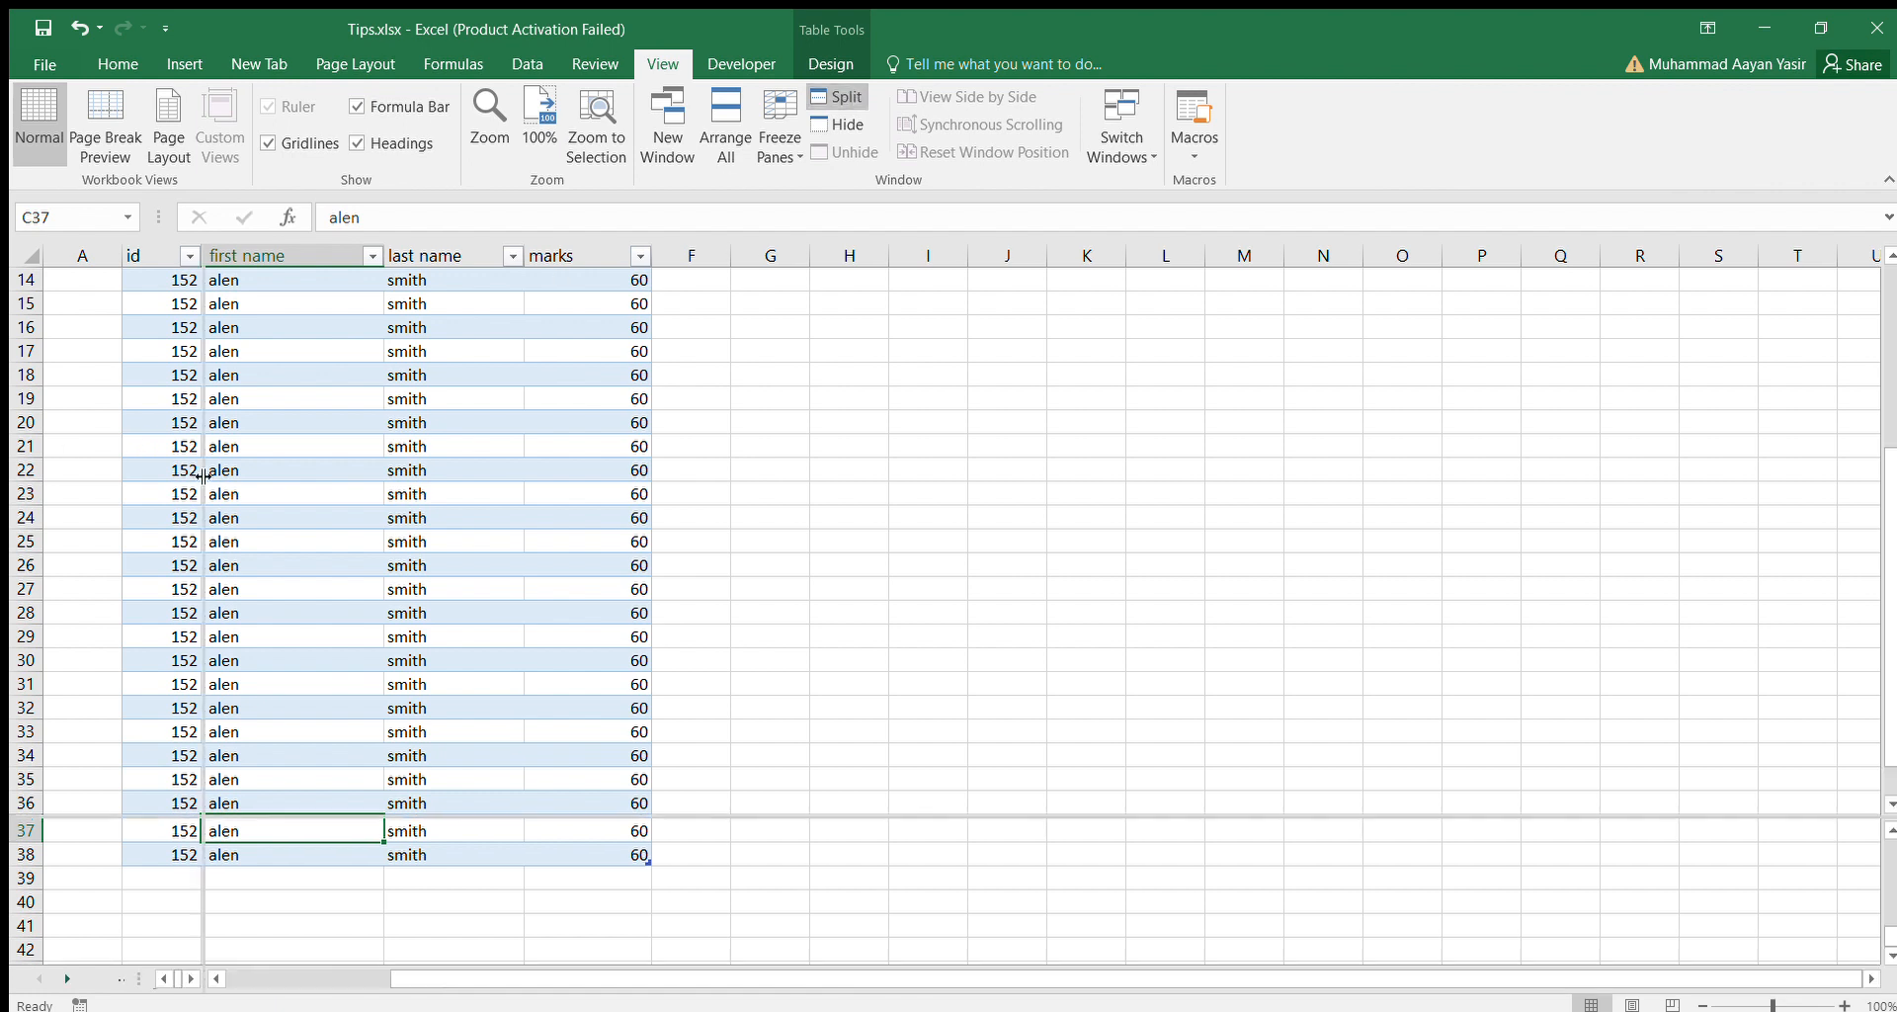
drag(203, 474, 86, 490)
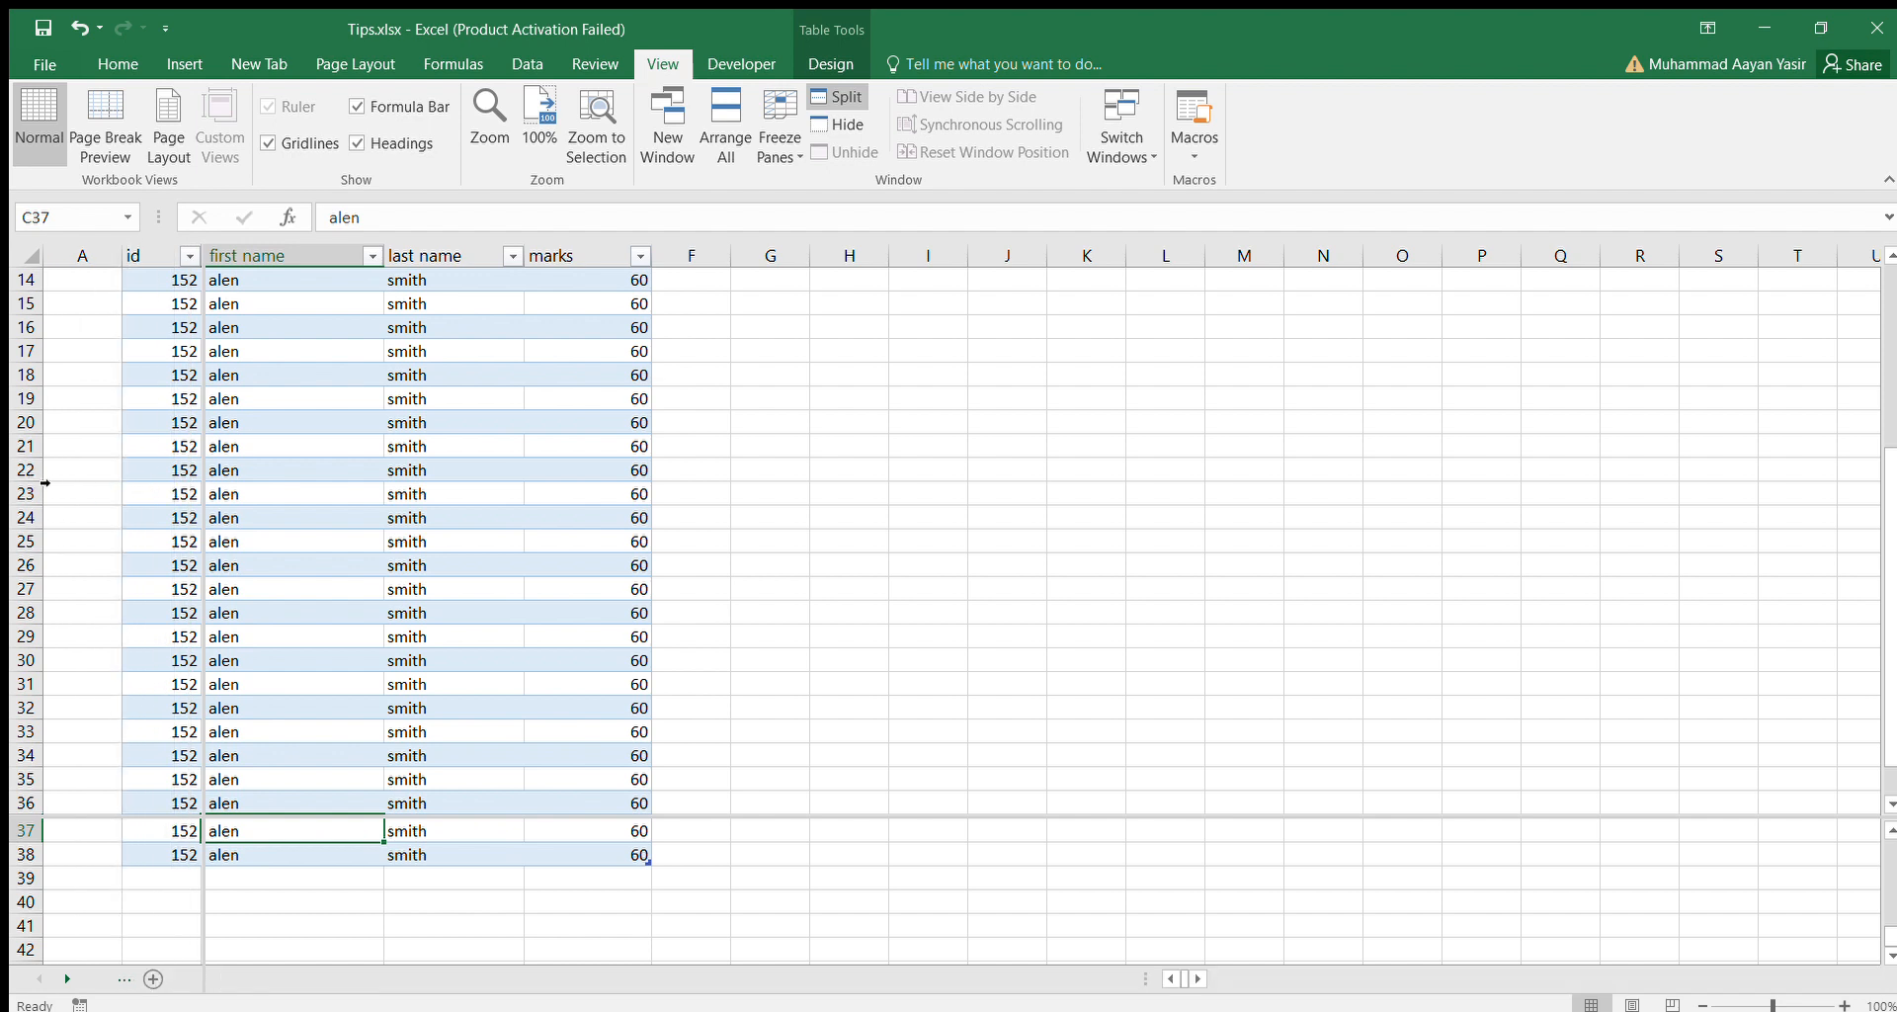
double_click(47, 478)
Check how the upper pane moves when going down the first name column to row 40 and back up to row 13.
click(335, 781)
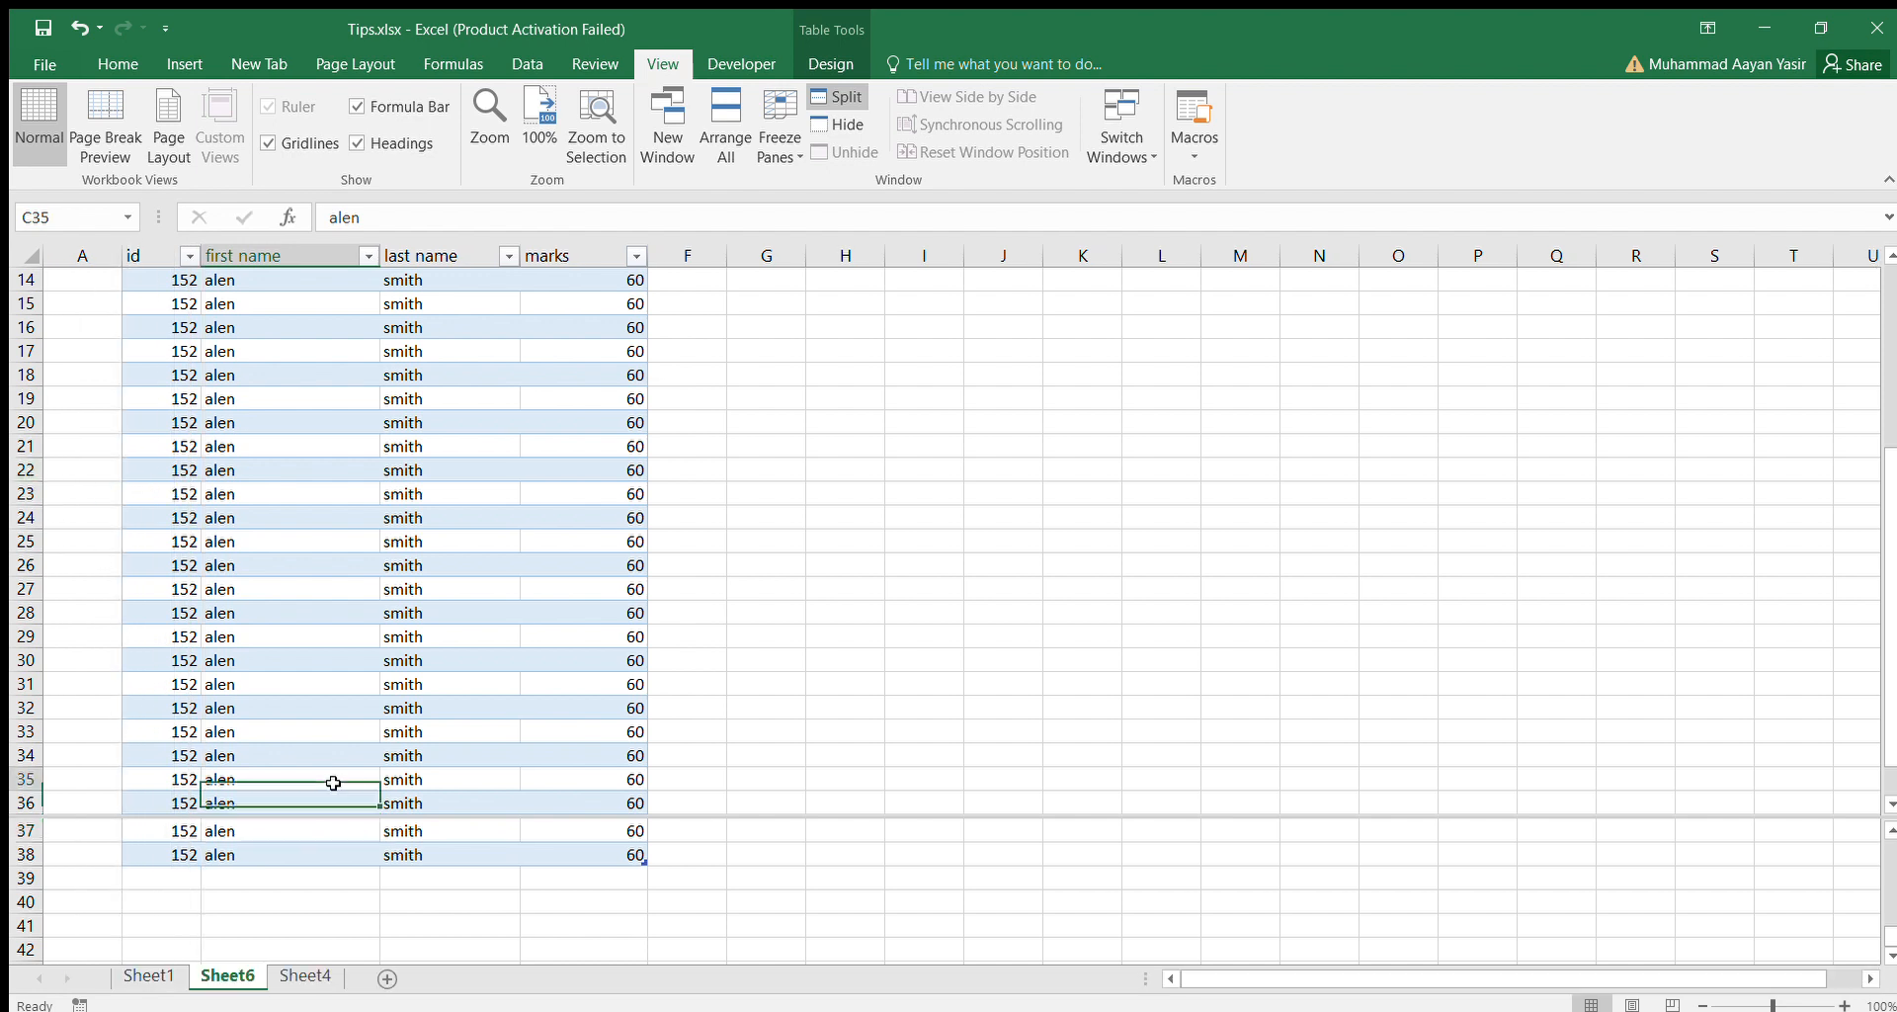
key(Down)
key(Down)
key(Down)
key(Down)
key(Down)
key(Down)
key(Down)
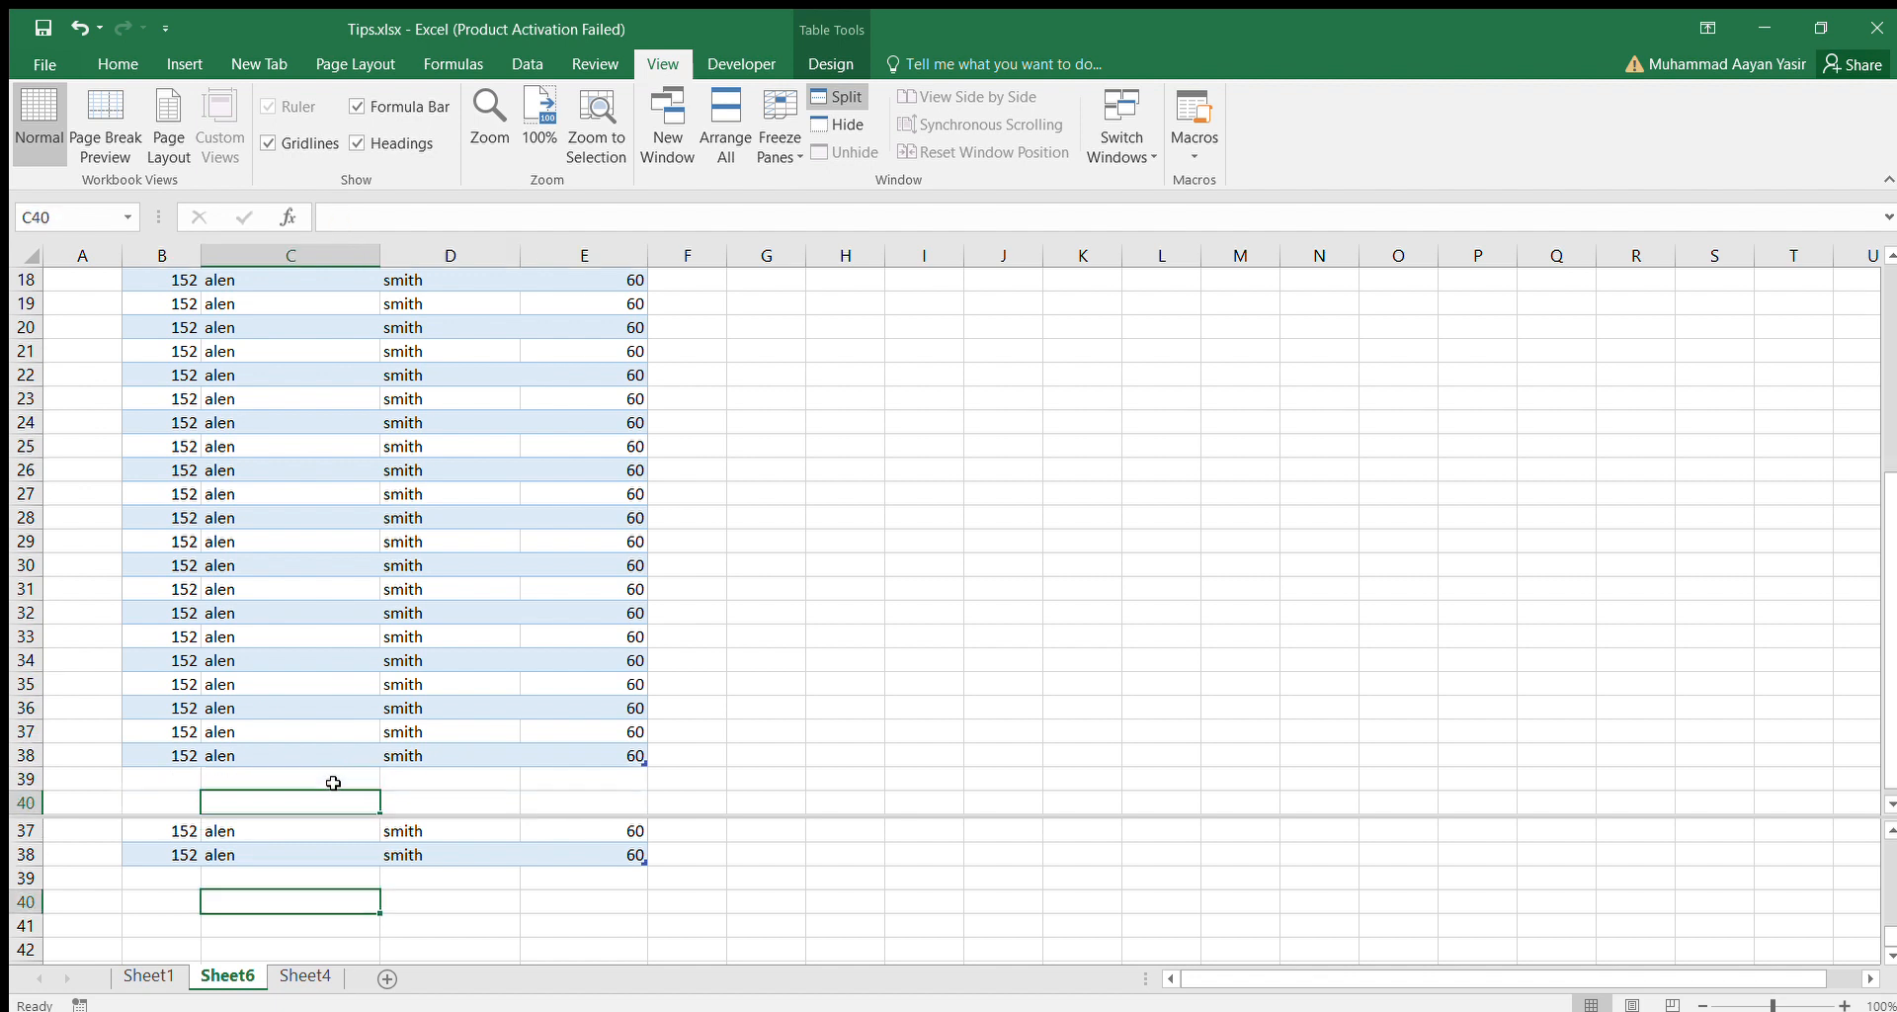
key(Up)
key(Up)
key(Up)
key(Up)
key(Up)
key(Up)
key(Up)
key(Up)
key(Up)
key(Up)
key(Up)
key(Up)
key(Up)
key(Up)
key(Up)
key(Up)
key(Up)
key(Up)
key(Up)
key(Up)
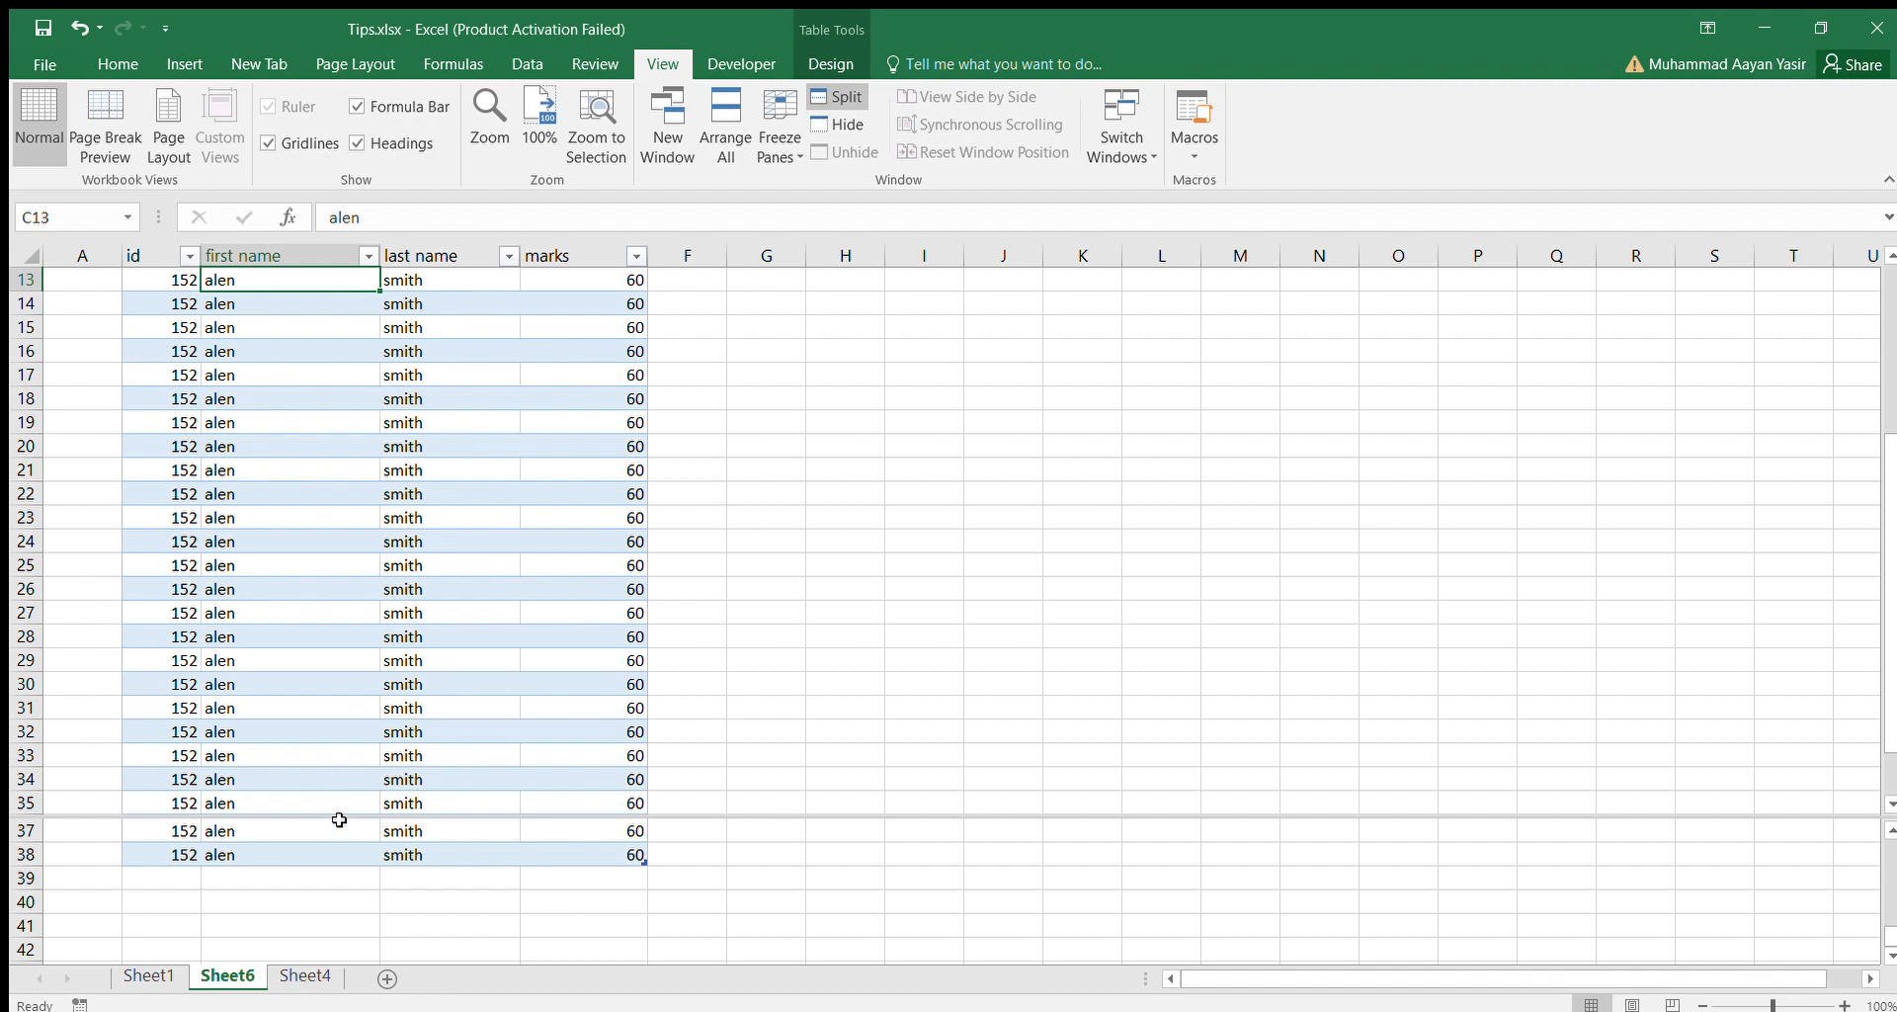
Check how the lower pane moves when going down the first name column to row 43 and back to row 39.
click(365, 851)
key(Down)
key(Down)
key(Down)
key(Down)
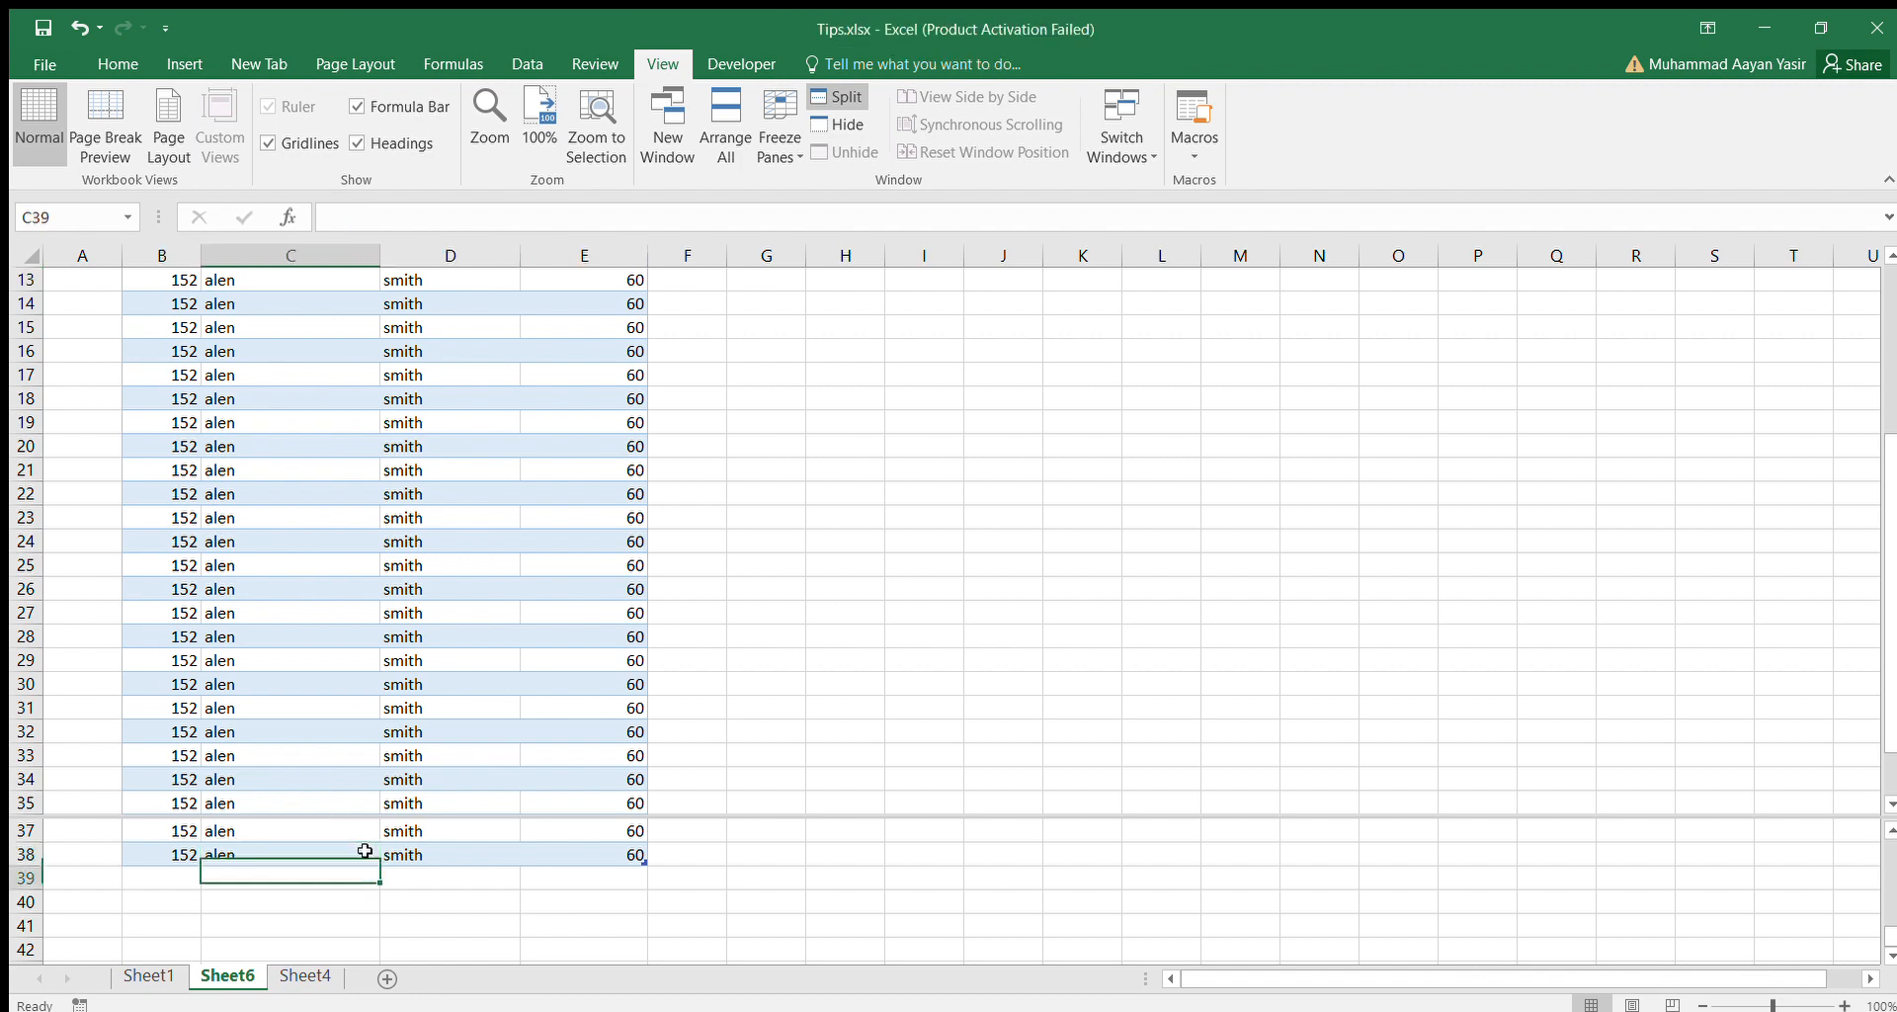
key(Down)
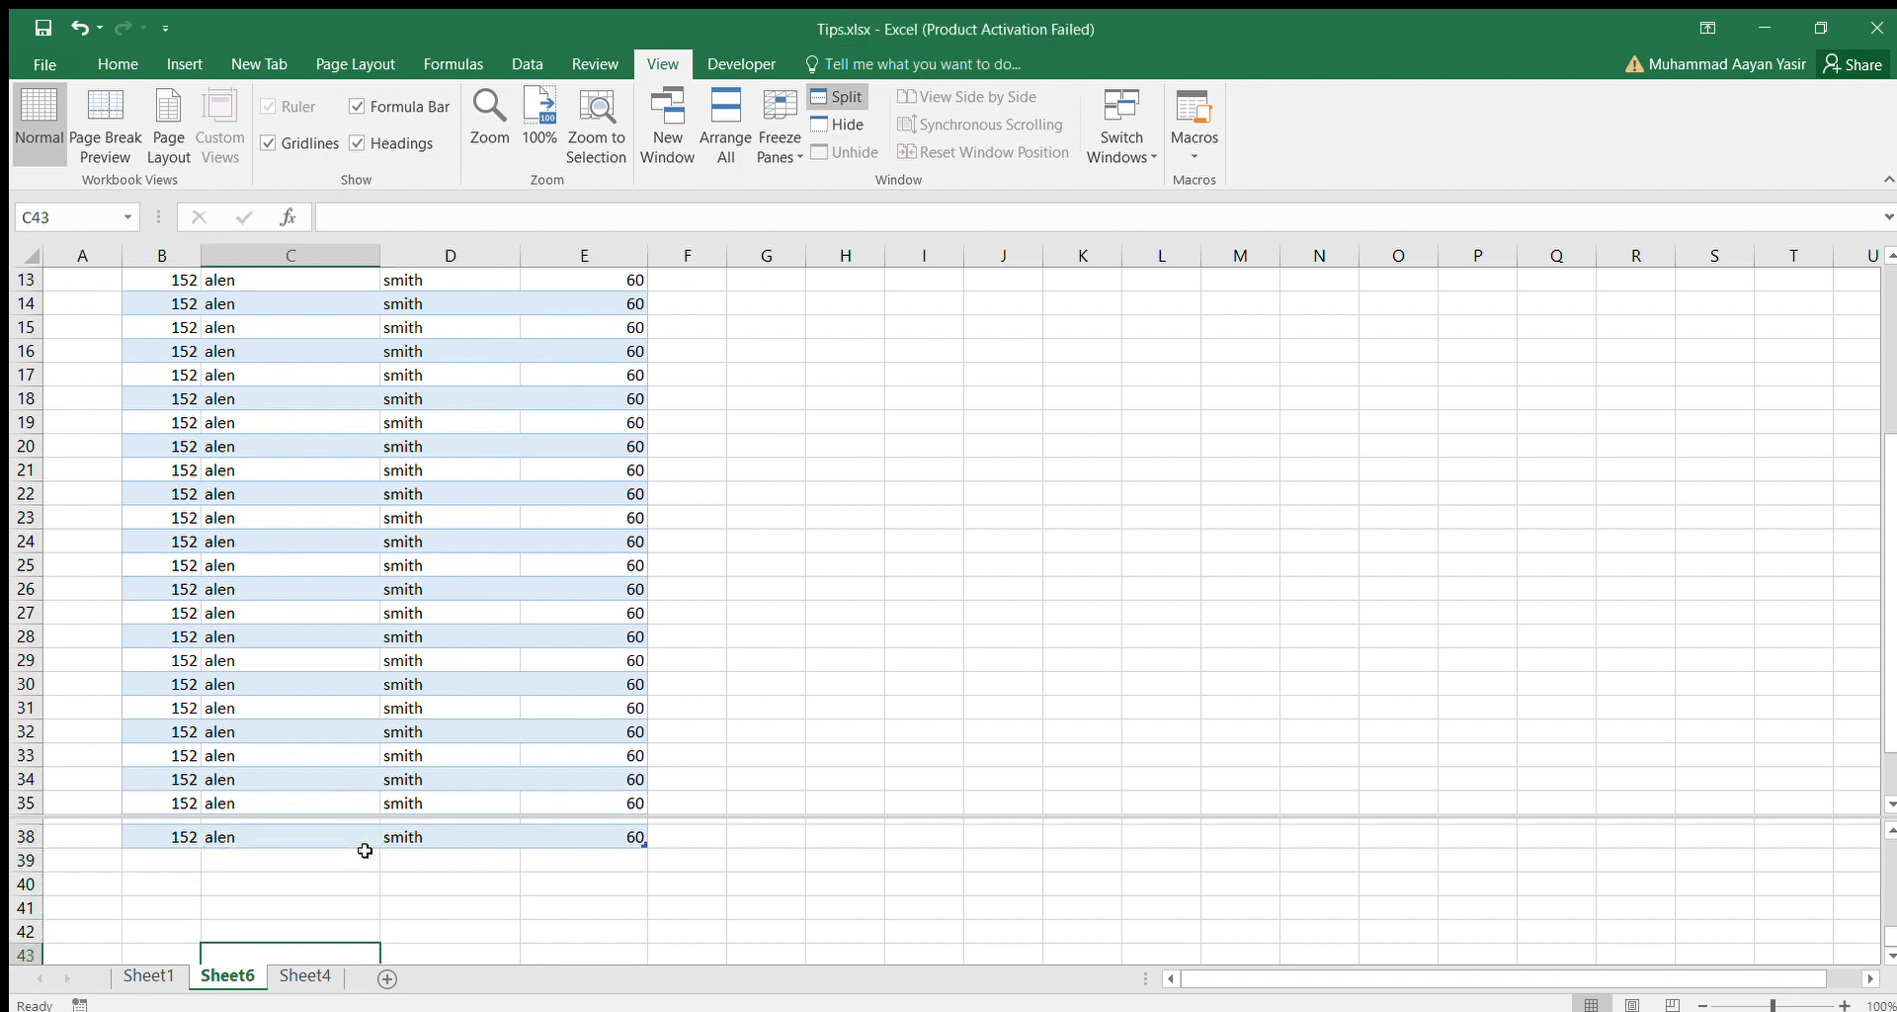
key(Up)
key(Up)
key(Up)
key(Up)
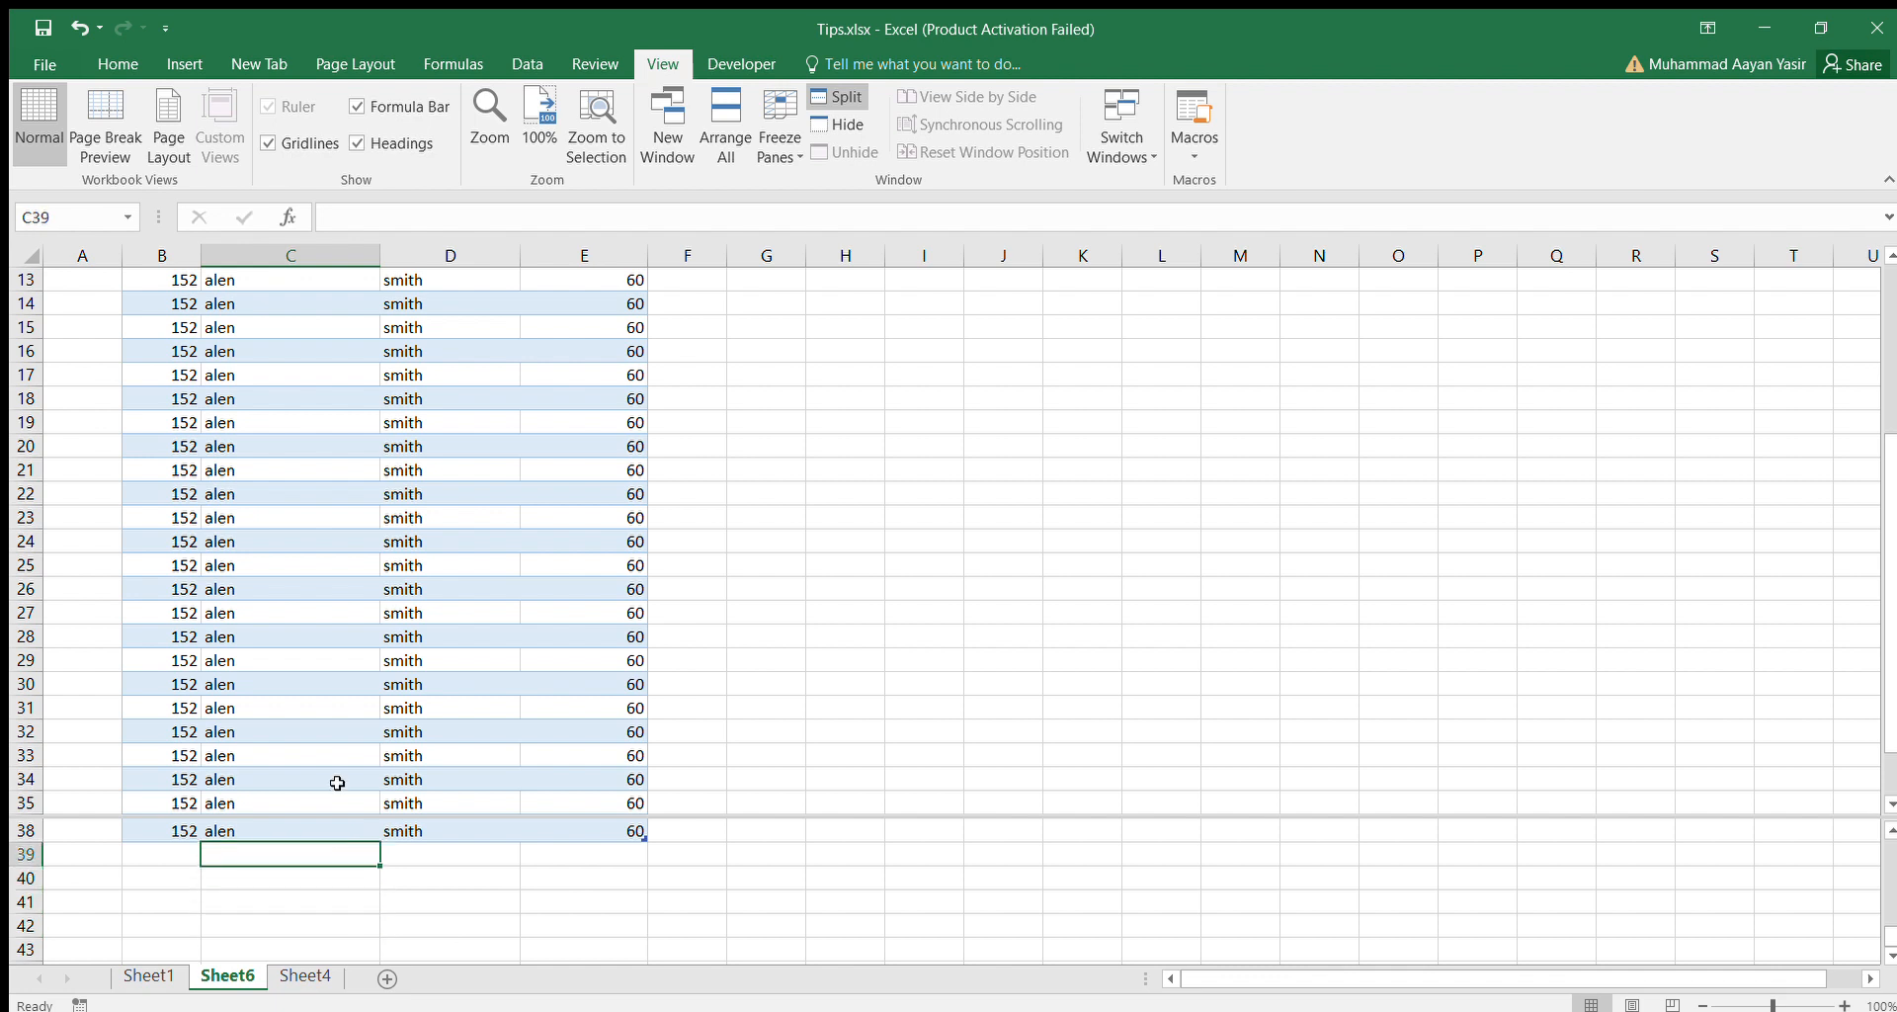
Move through the upper pane to the table's first rows and remove the window split.
click(301, 718)
key(Up)
key(Up)
key(Up)
key(Up)
key(Up)
key(Up)
key(Up)
key(Up)
key(Up)
key(Up)
key(Up)
key(Up)
key(Up)
key(Up)
key(Up)
key(Up)
key(Up)
key(Up)
key(Up)
key(Up)
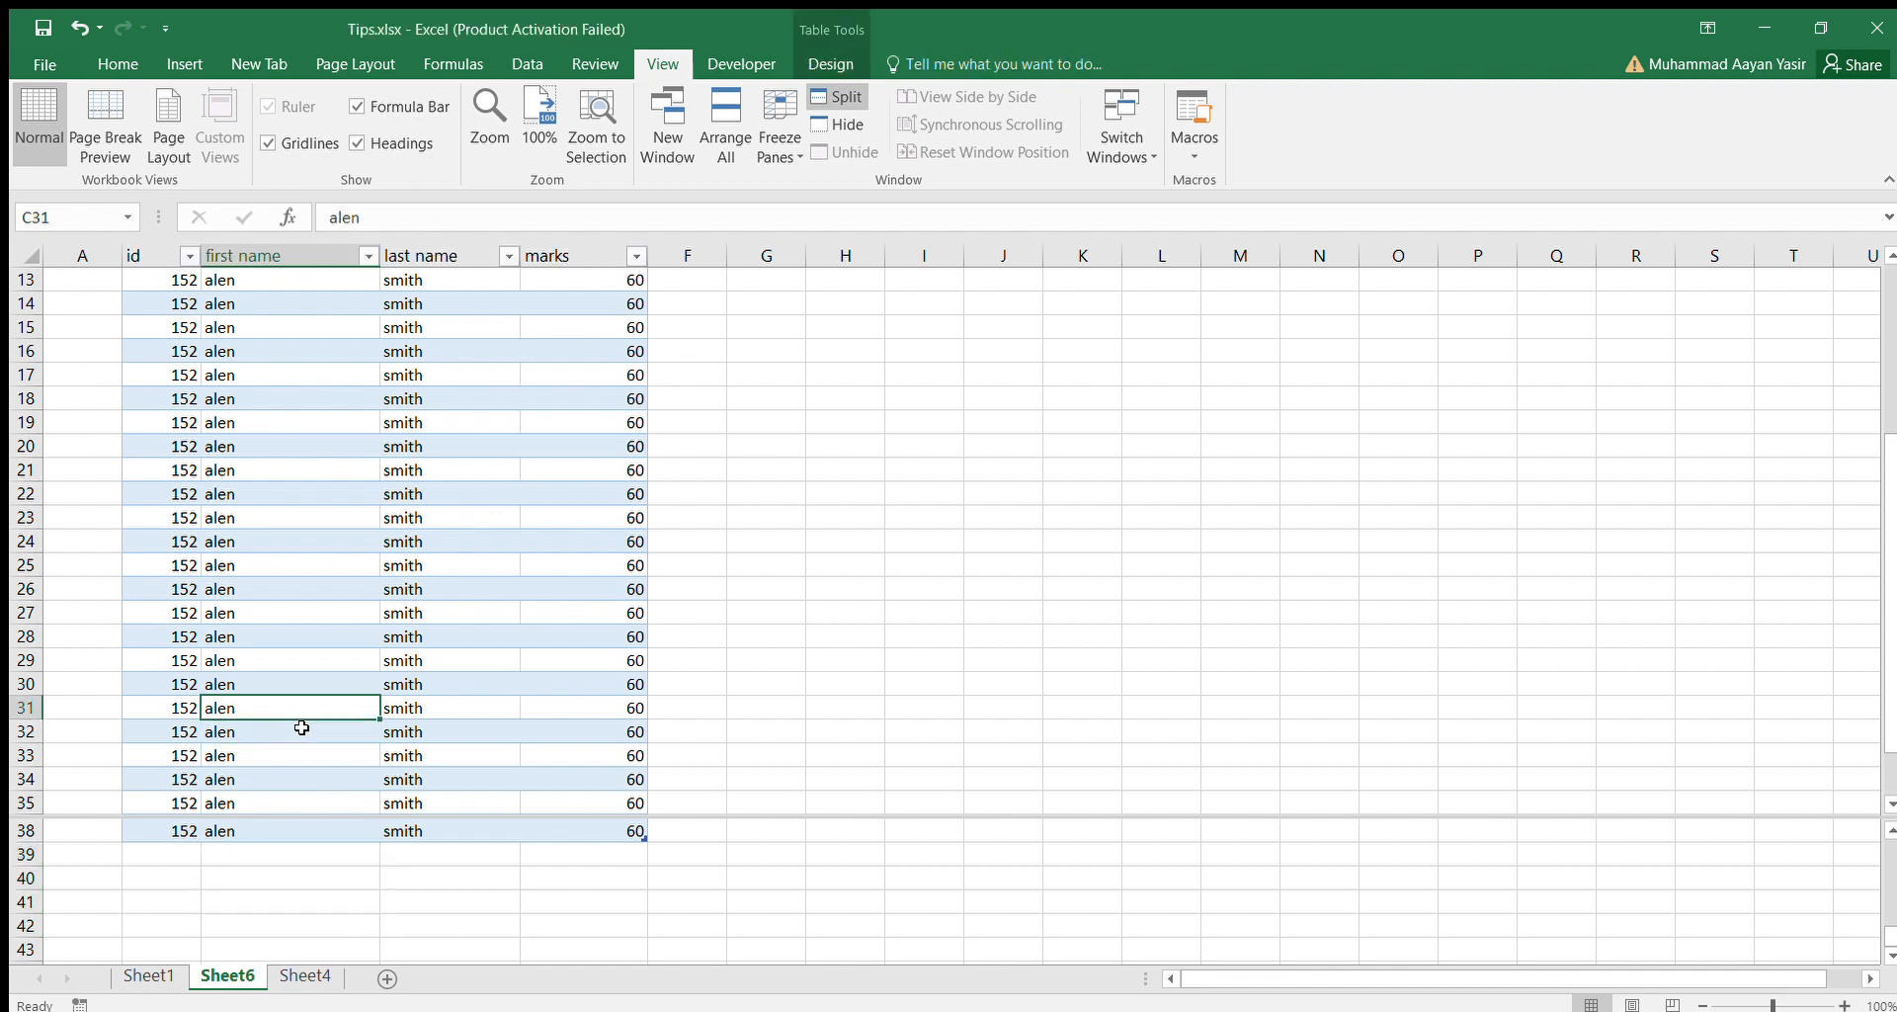
key(Down)
key(Down)
key(Down)
key(Down)
key(Down)
key(Down)
key(Down)
key(Down)
key(Down)
key(Down)
key(Down)
key(Down)
key(Down)
key(Down)
key(Down)
key(Down)
key(Down)
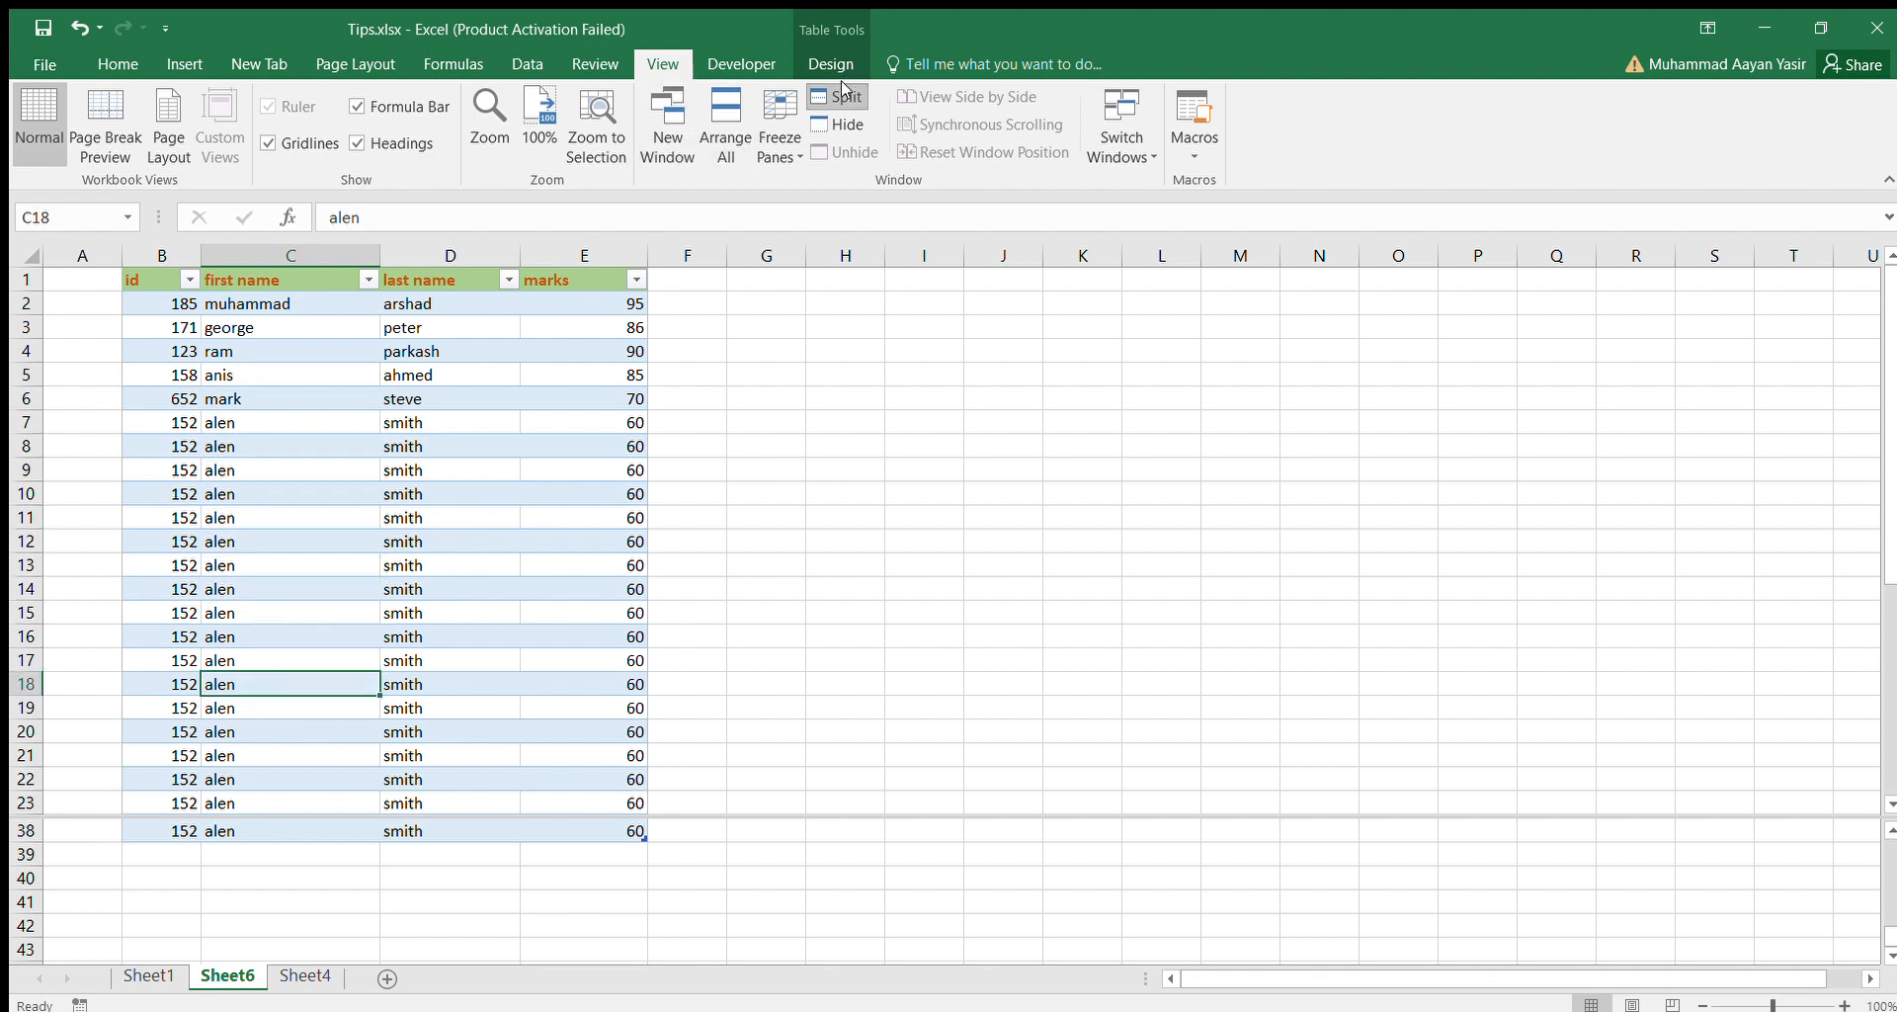
click(843, 96)
Preview the printout of the active sheet and return to the worksheet.
click(622, 708)
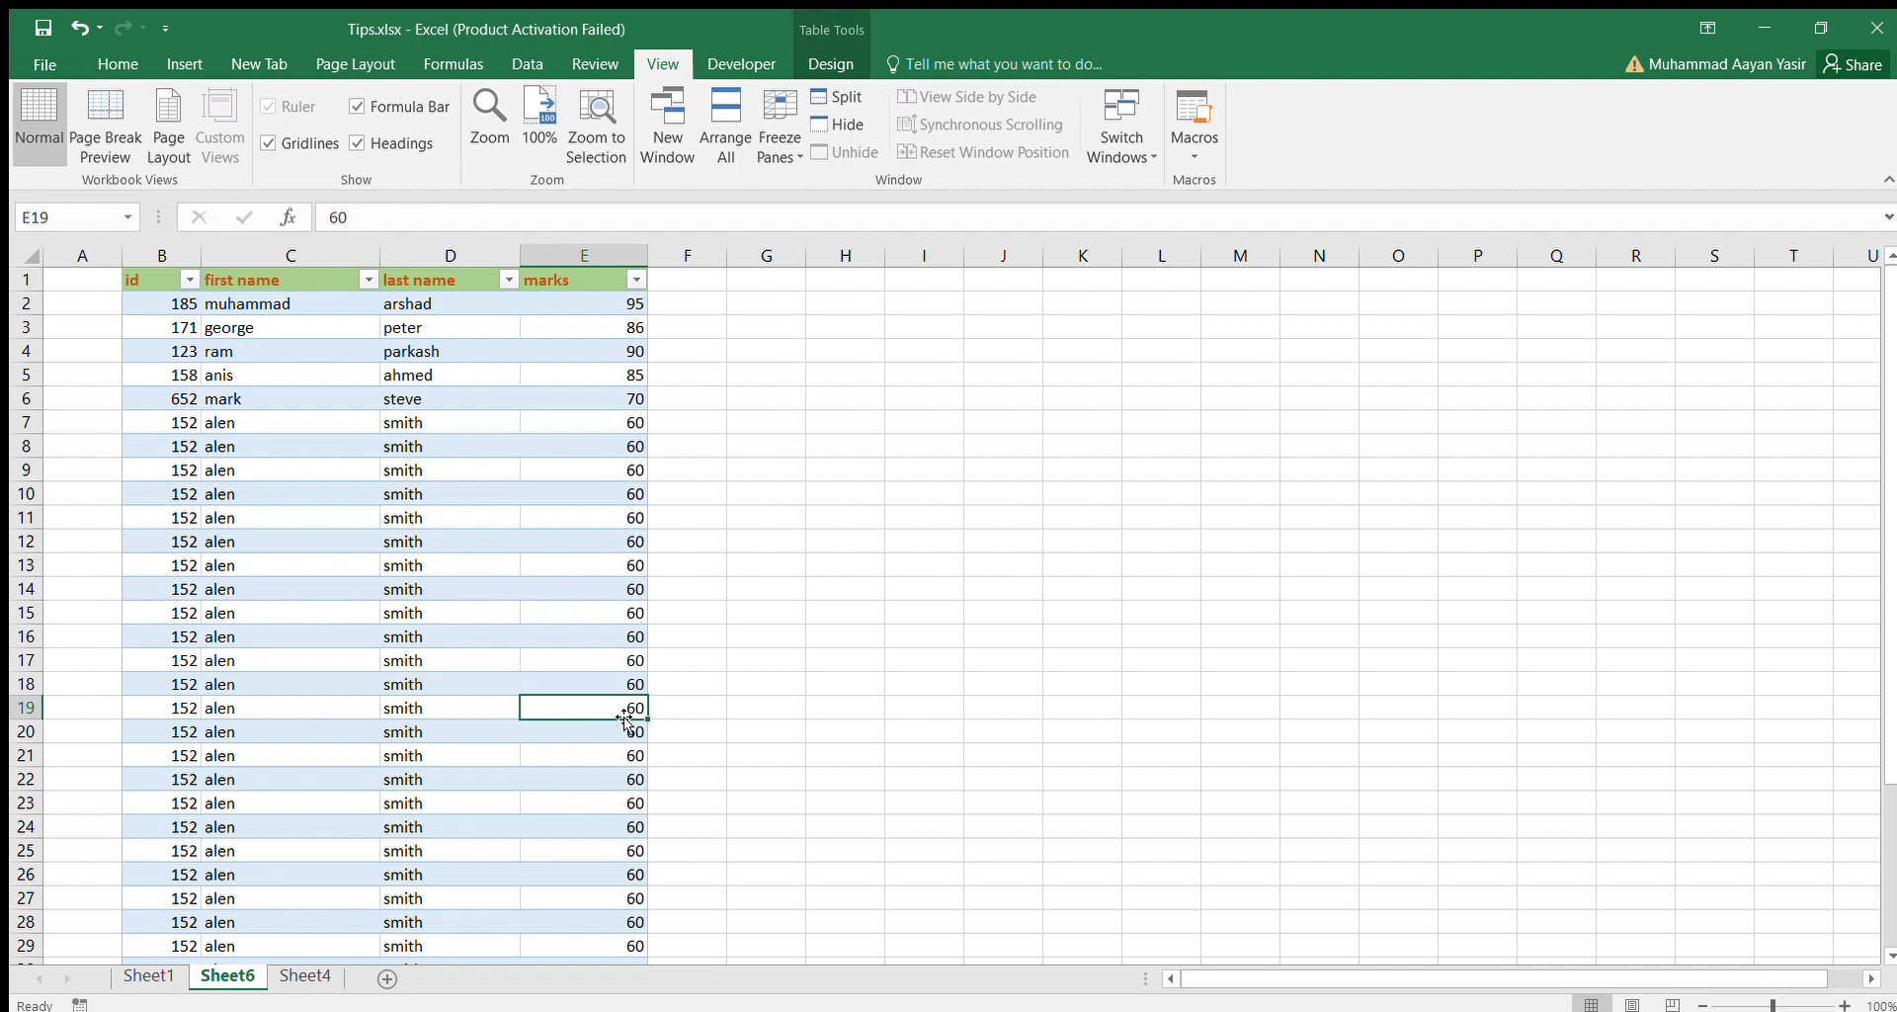
key(ctrl+p)
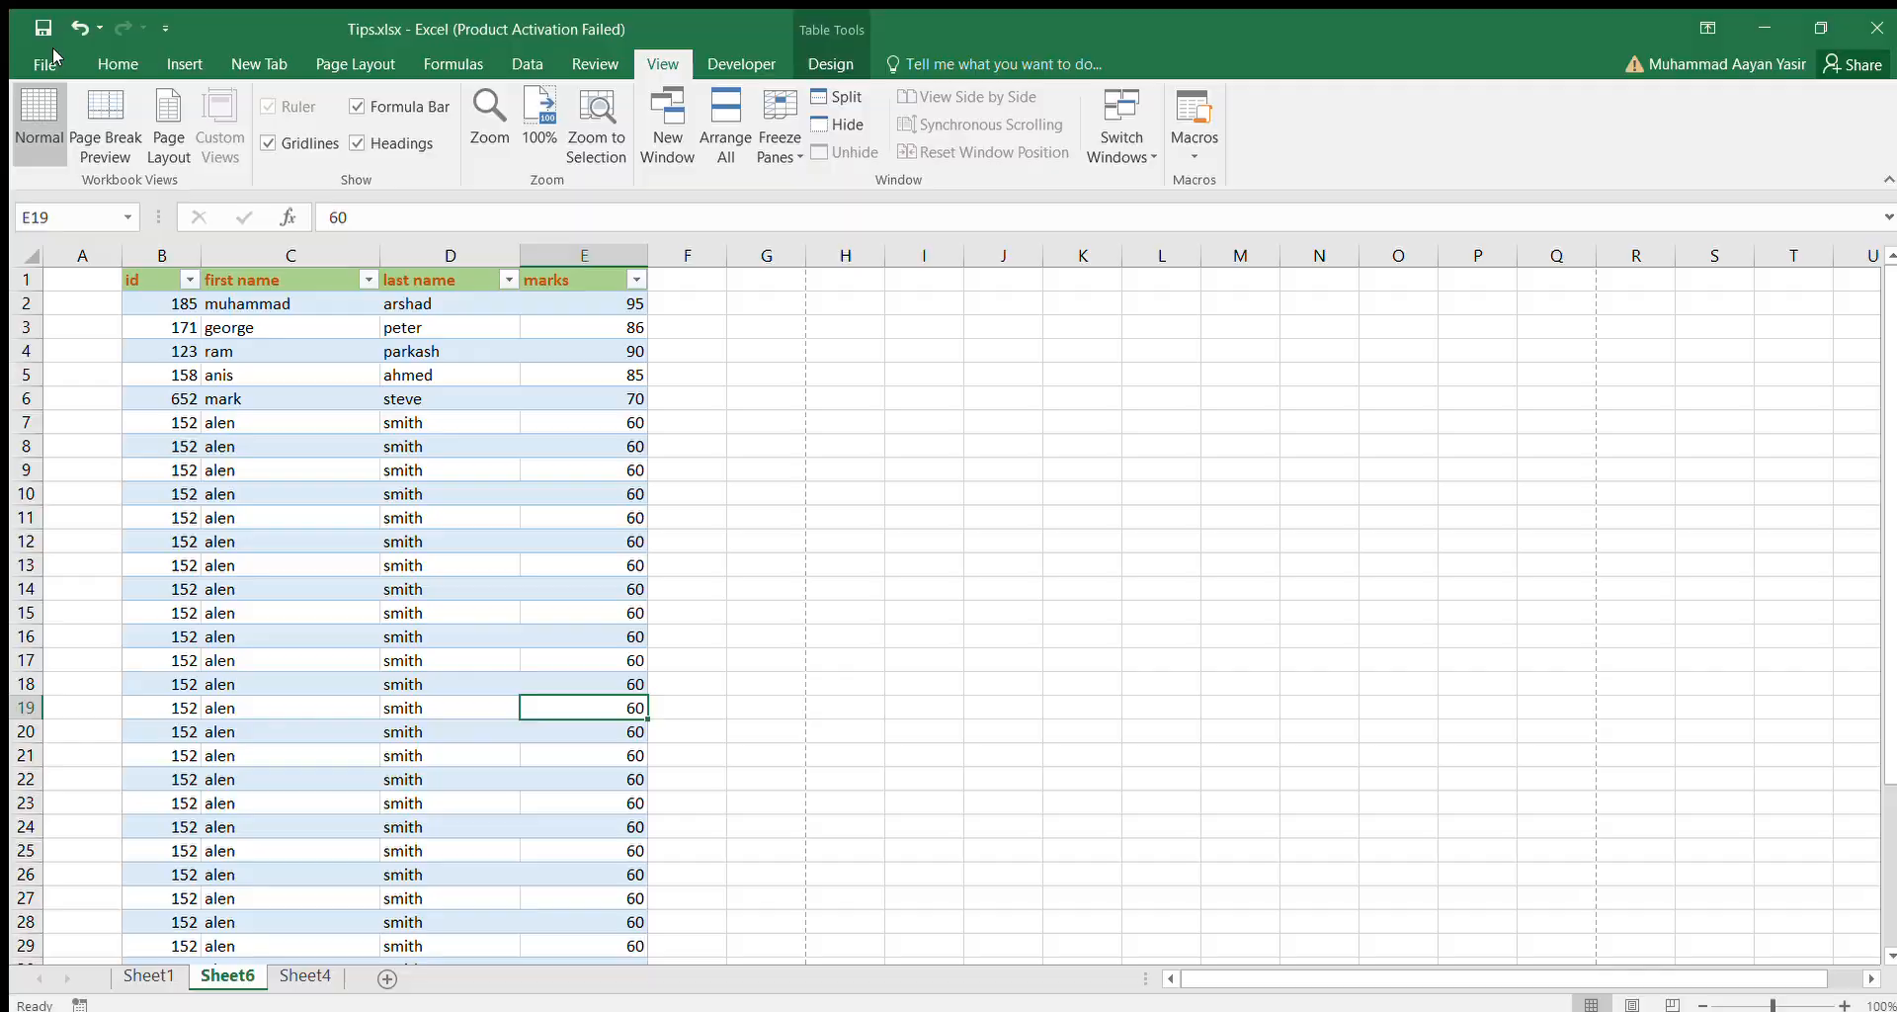
click(52, 60)
Check the table's headings while moving down the id column to row 37 and back up to row 2.
click(186, 875)
click(198, 890)
key(Down)
key(Down)
key(Down)
key(Down)
key(Down)
key(Down)
key(Down)
key(Down)
key(Down)
key(Down)
key(Down)
key(Down)
key(Down)
key(Down)
key(Down)
key(Down)
key(Down)
key(Down)
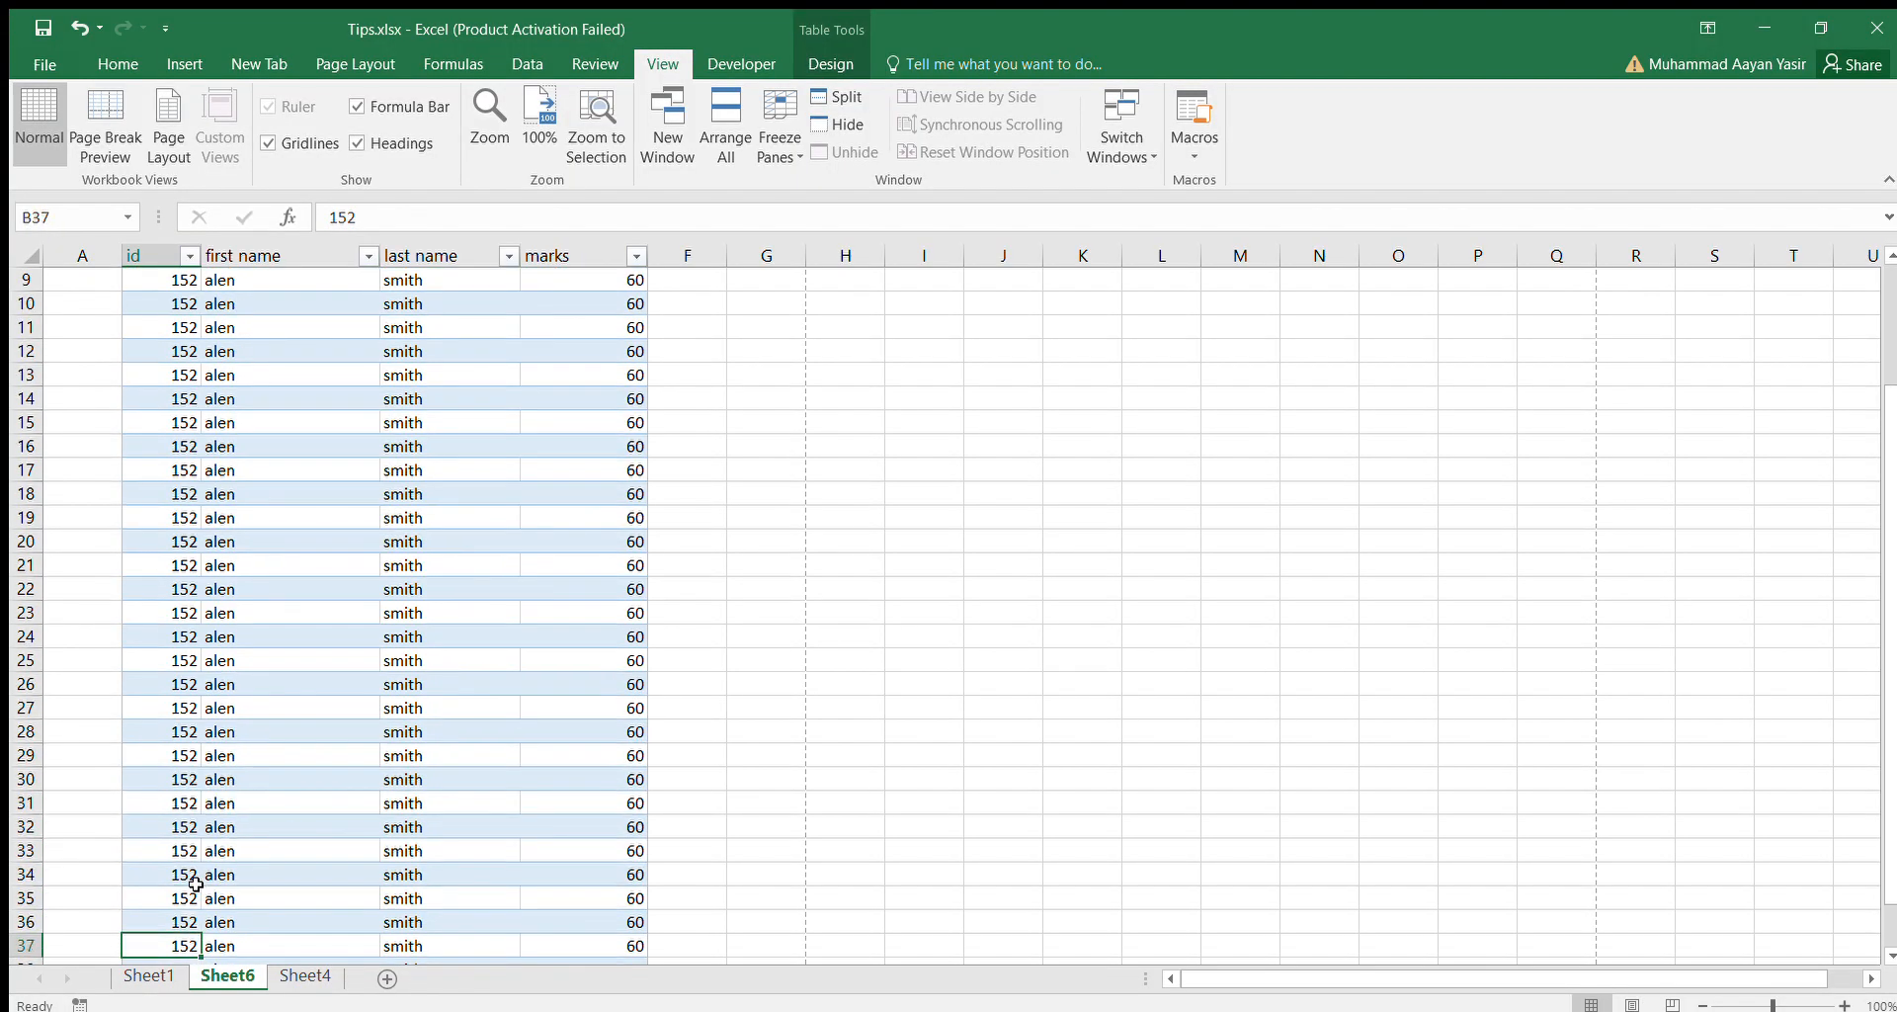
key(Up)
key(Up)
key(Up)
key(Up)
key(Up)
key(Up)
key(Up)
key(Up)
key(Up)
key(Up)
key(Up)
key(Up)
key(Up)
key(Up)
key(Up)
key(Up)
key(Up)
key(Up)
key(Up)
key(Up)
key(Up)
key(Up)
key(Up)
key(Up)
key(Up)
key(Up)
key(Up)
key(Up)
key(Up)
key(Up)
key(Up)
key(Up)
key(Up)
key(Up)
key(Up)
key(Up)
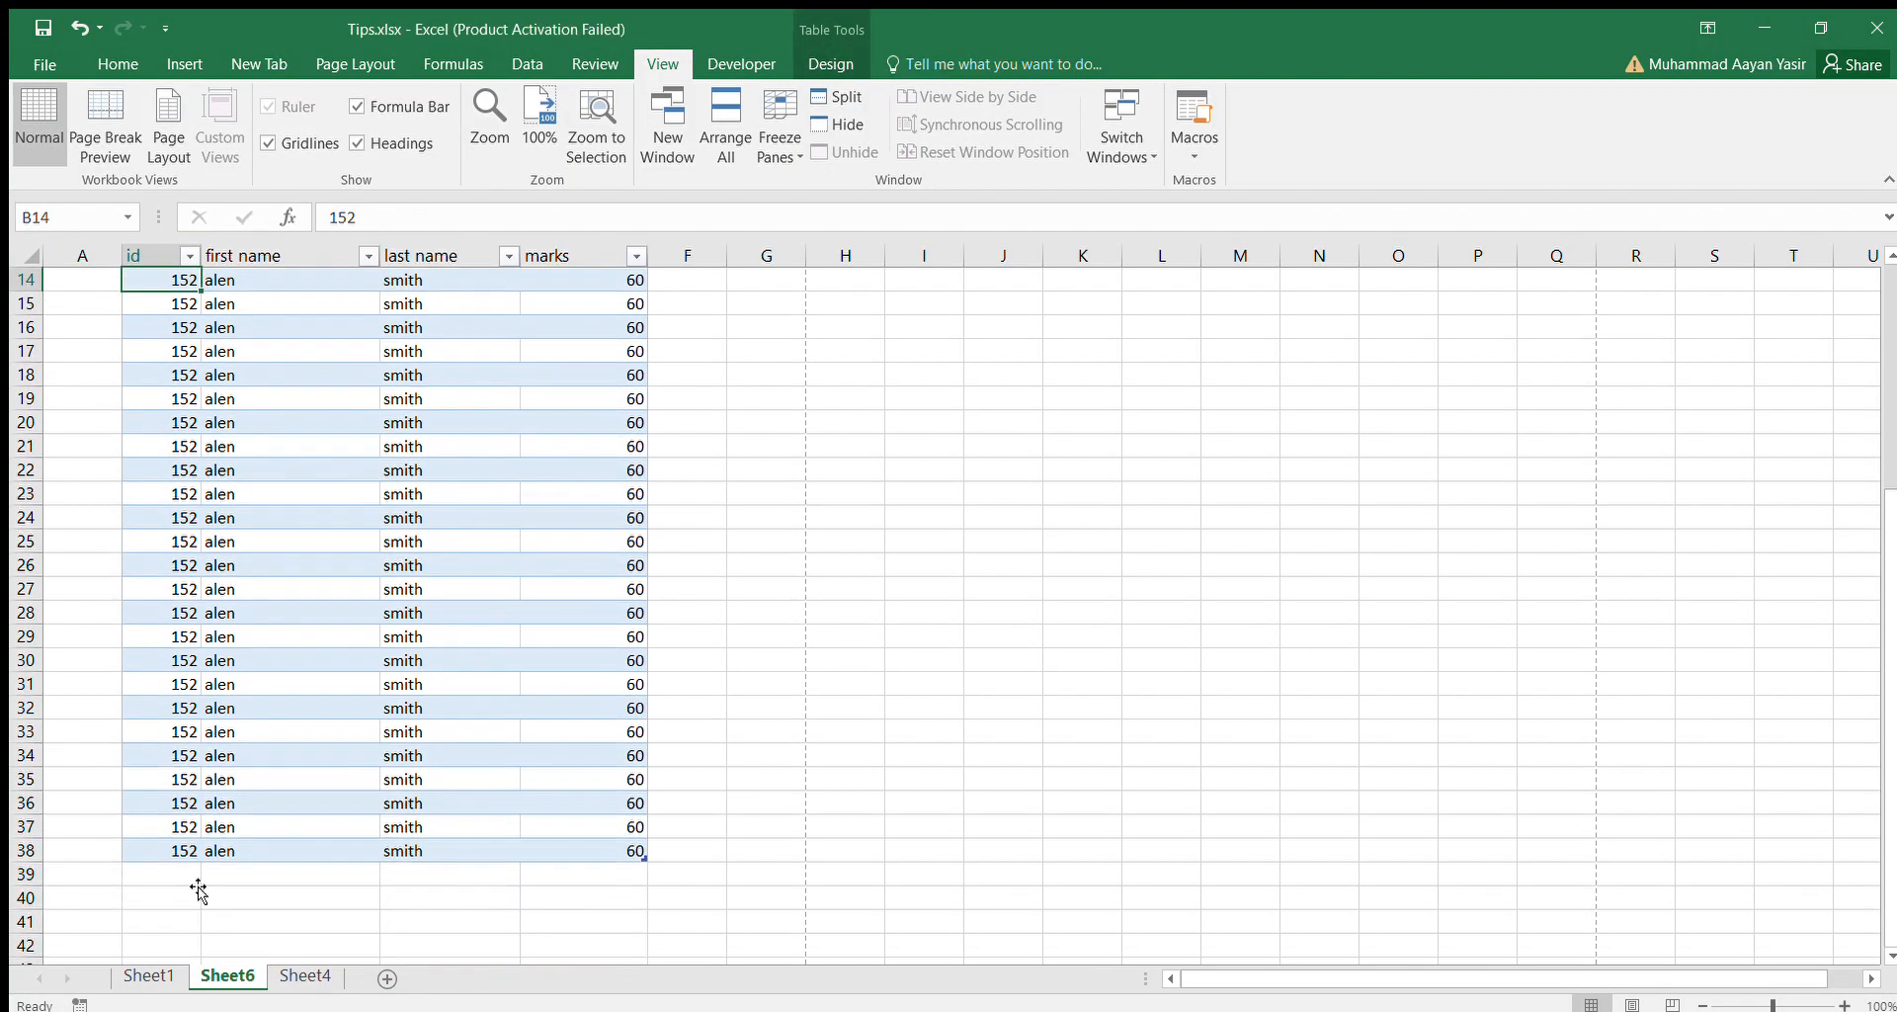
key(Down)
key(Down)
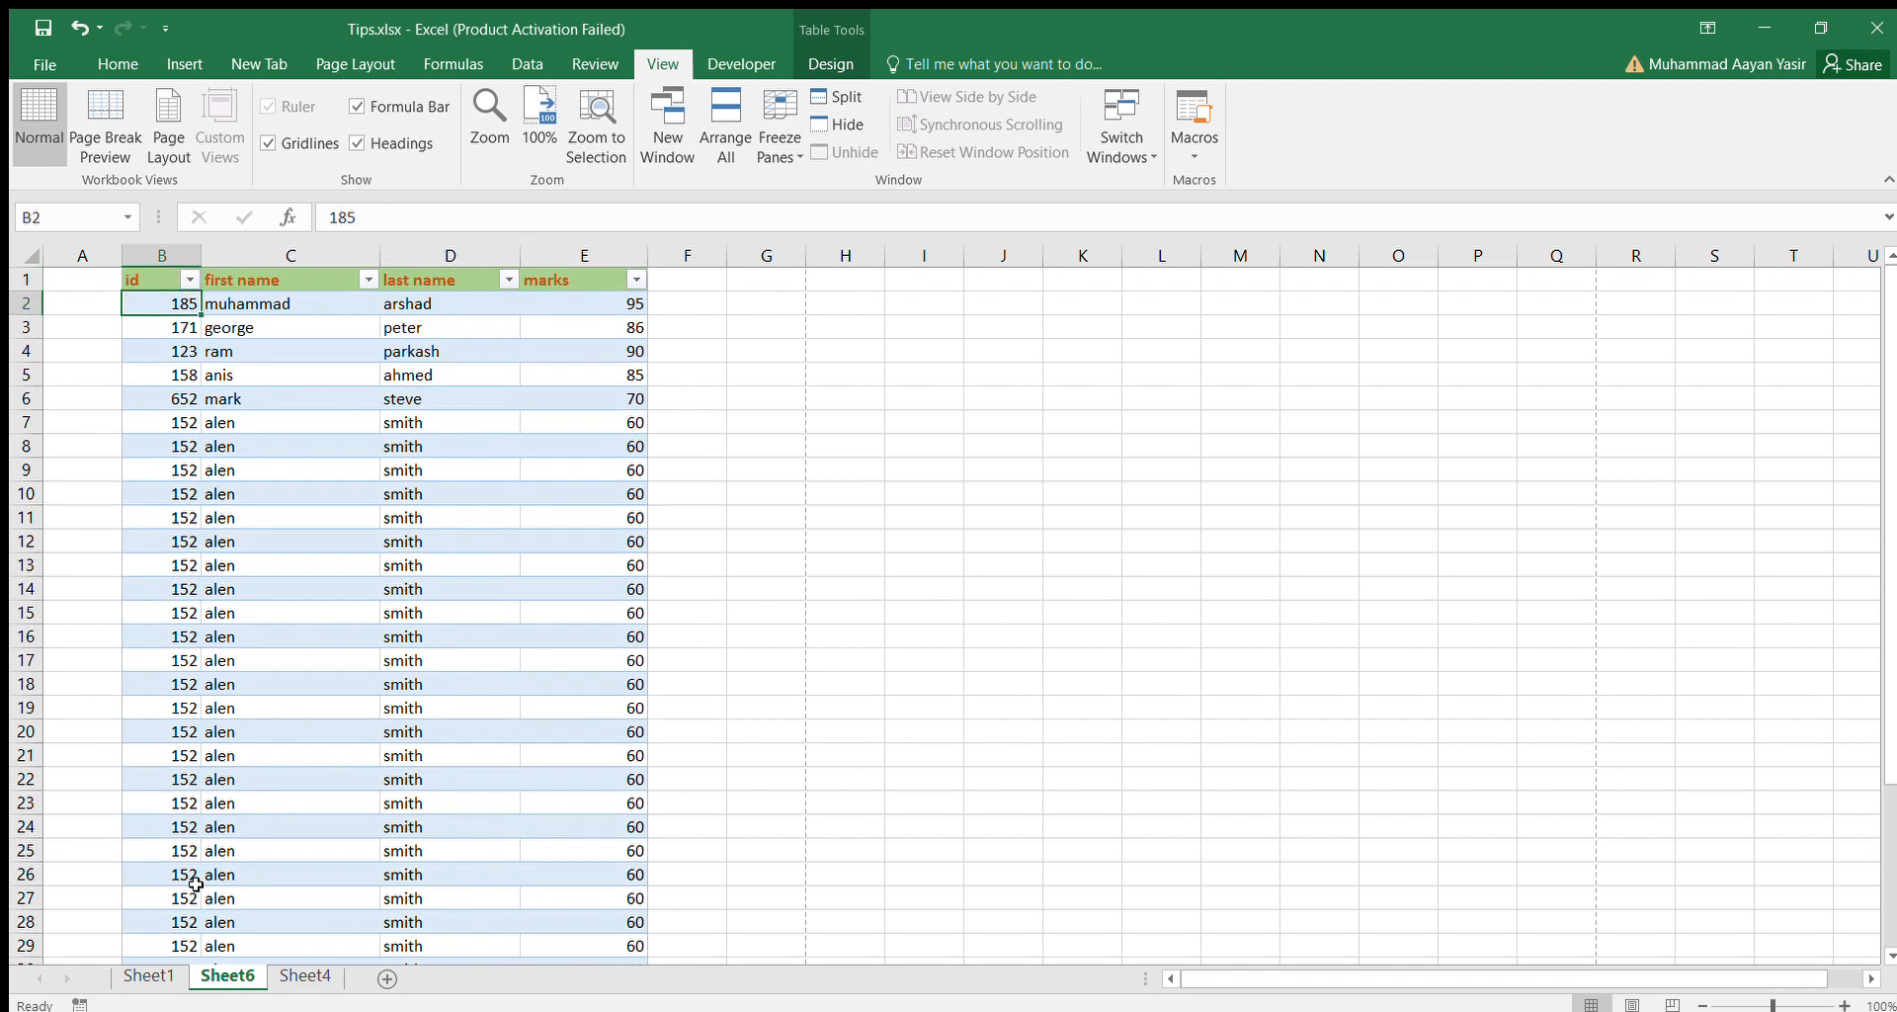
Copy the table's data in the range B3:E38.
key(shift+Right)
key(shift+Right)
key(shift+Down)
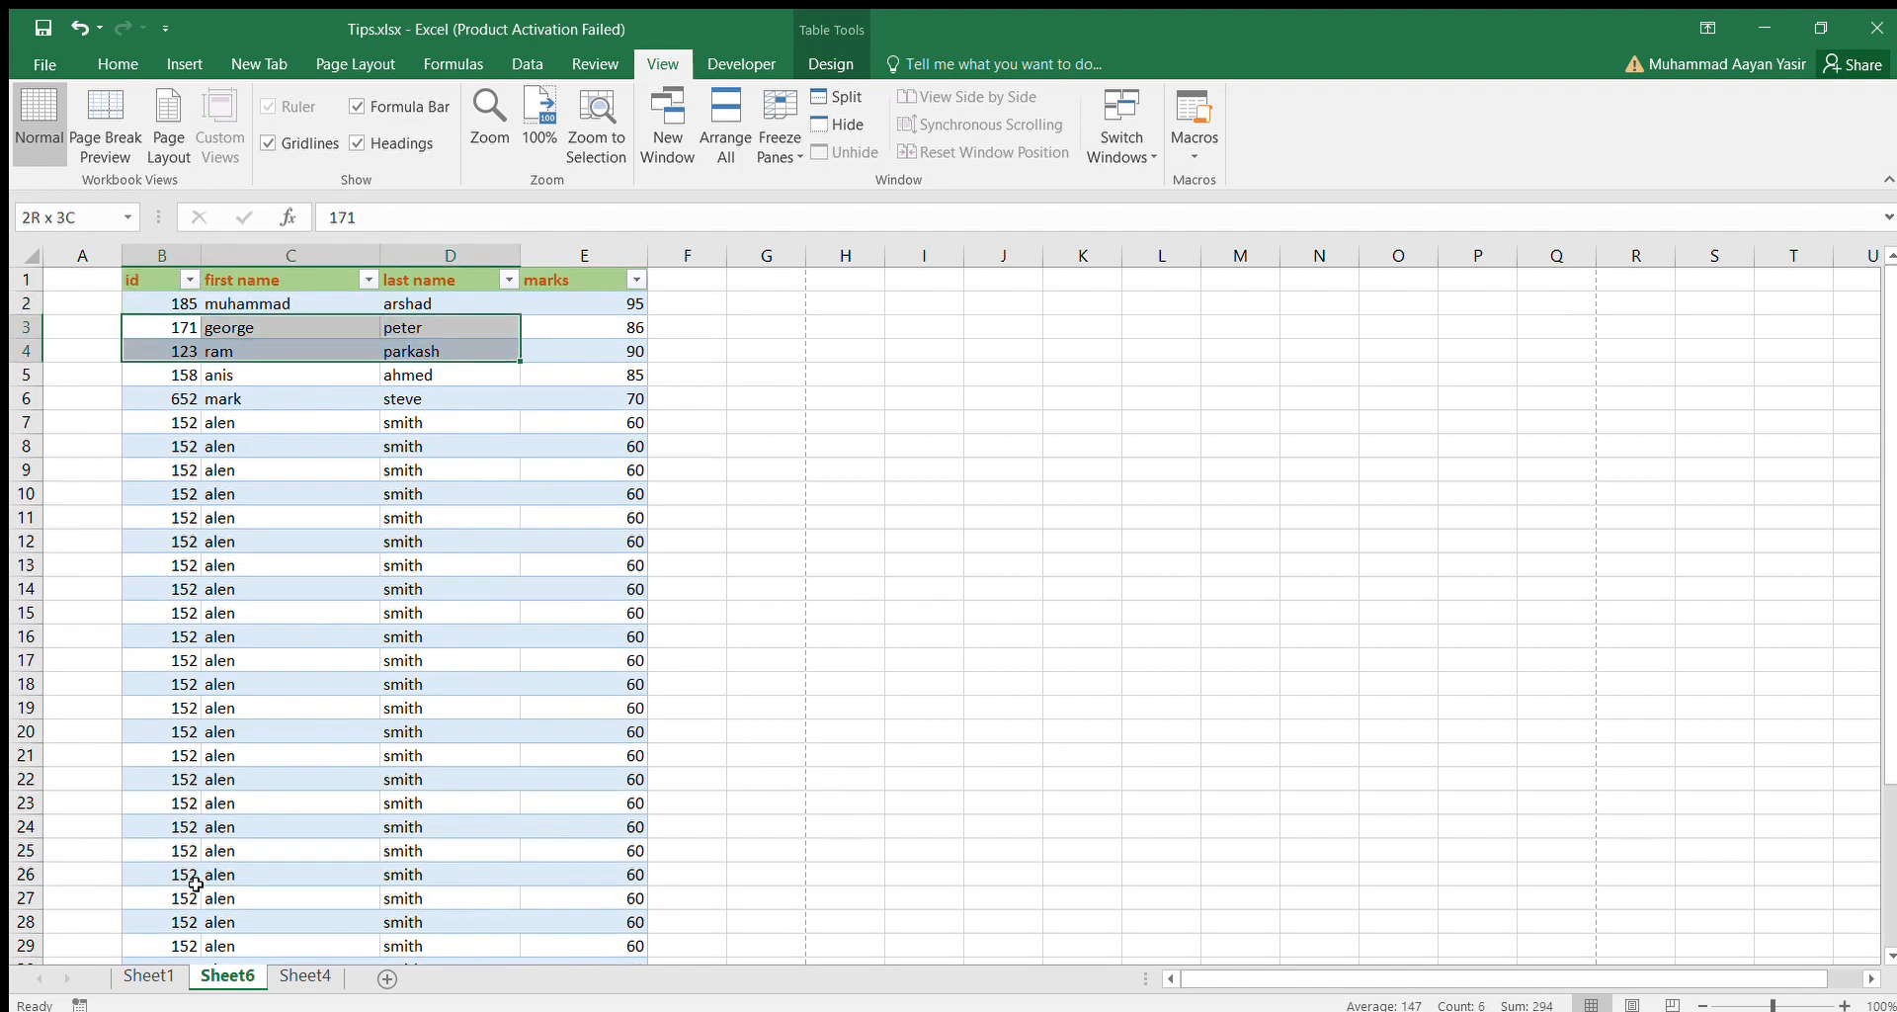
key(shift+Right)
key(shift+Down)
key(shift+Down)
key(shift+Down)
key(shift+Down)
key(shift+Down)
key(shift+Down)
key(shift+Down)
key(shift+Down)
key(shift+Down)
key(shift+Down)
key(shift+Down)
key(shift+Down)
key(shift+Down)
key(shift+Down)
key(shift+Down)
key(shift+Down)
key(shift+Down)
key(shift+Down)
key(shift+Down)
key(shift+Down)
key(shift+Down)
key(shift+Down)
key(shift+Down)
key(shift+Down)
key(shift+Down)
key(shift+Down)
key(shift+Down)
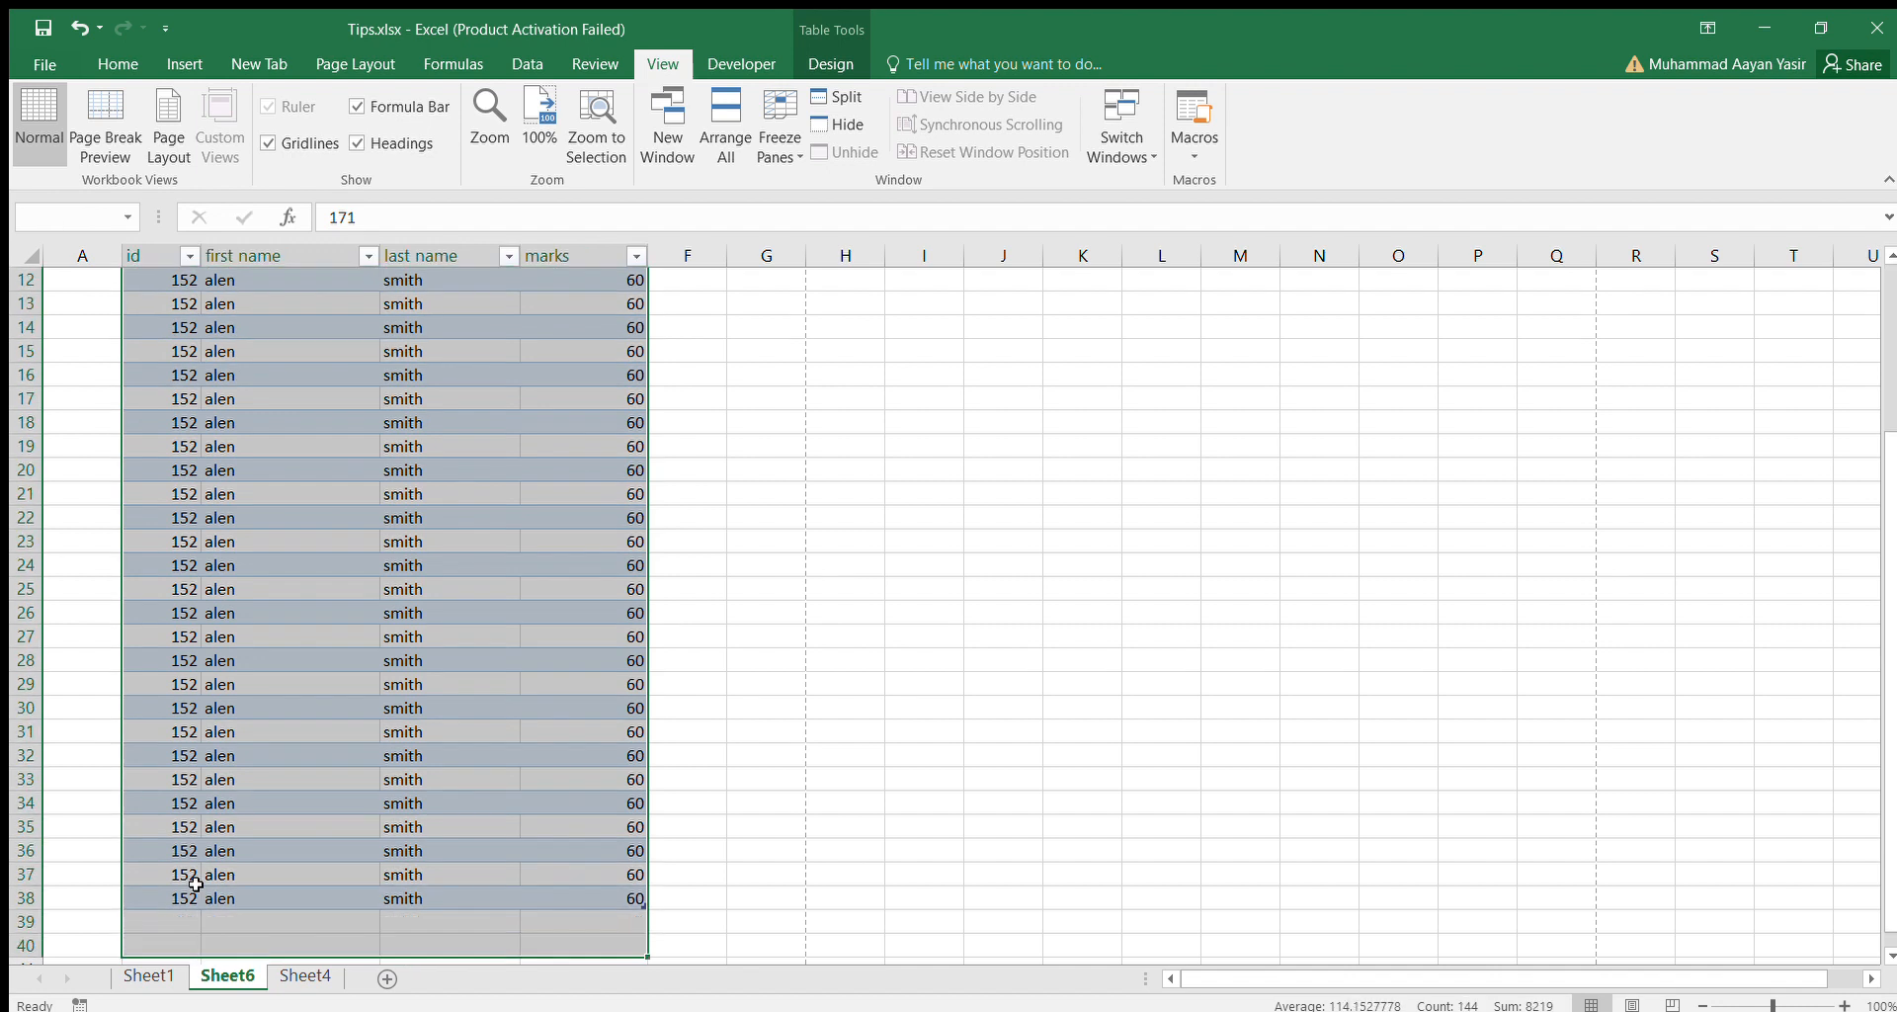
key(shift+Up)
key(shift+Up)
key(shift+Up)
key(shift+Up)
key(shift+Up)
key(shift+Up)
key(shift+Up)
key(shift+Up)
key(shift+Up)
key(shift+Up)
key(shift+Up)
key(shift+Up)
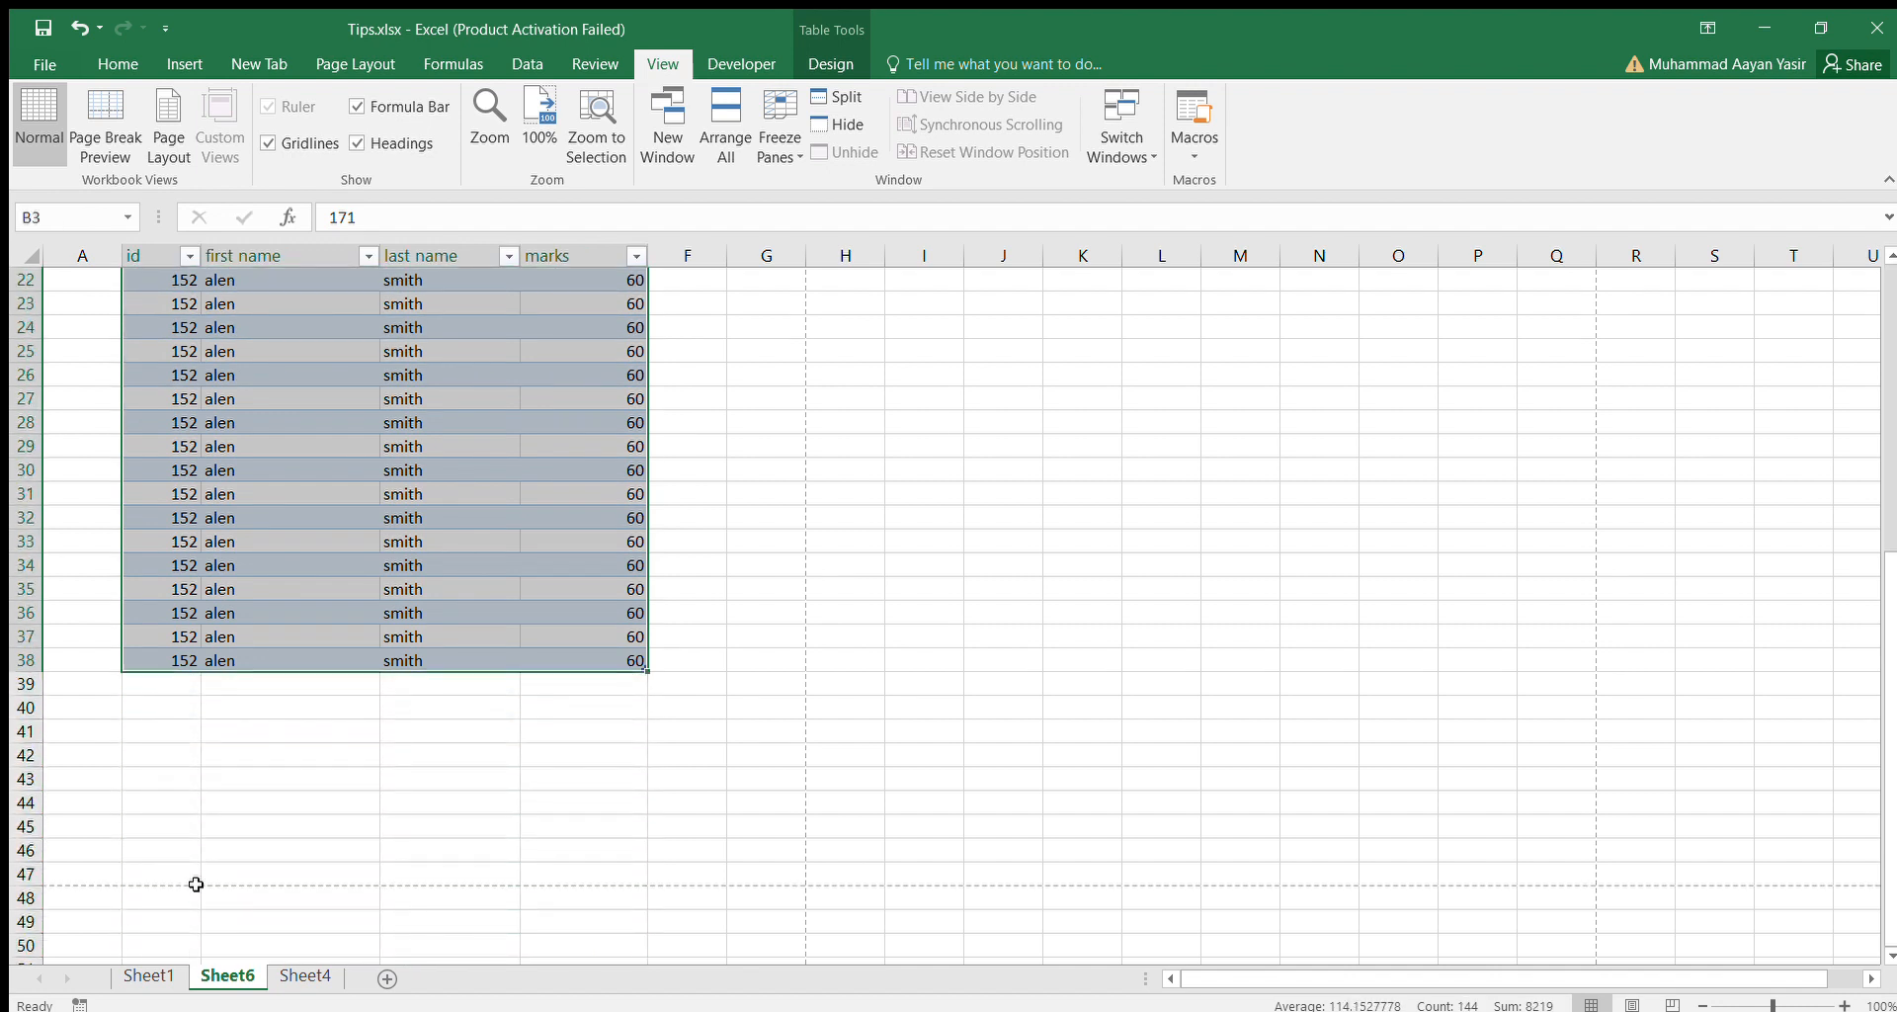
key(ctrl+c)
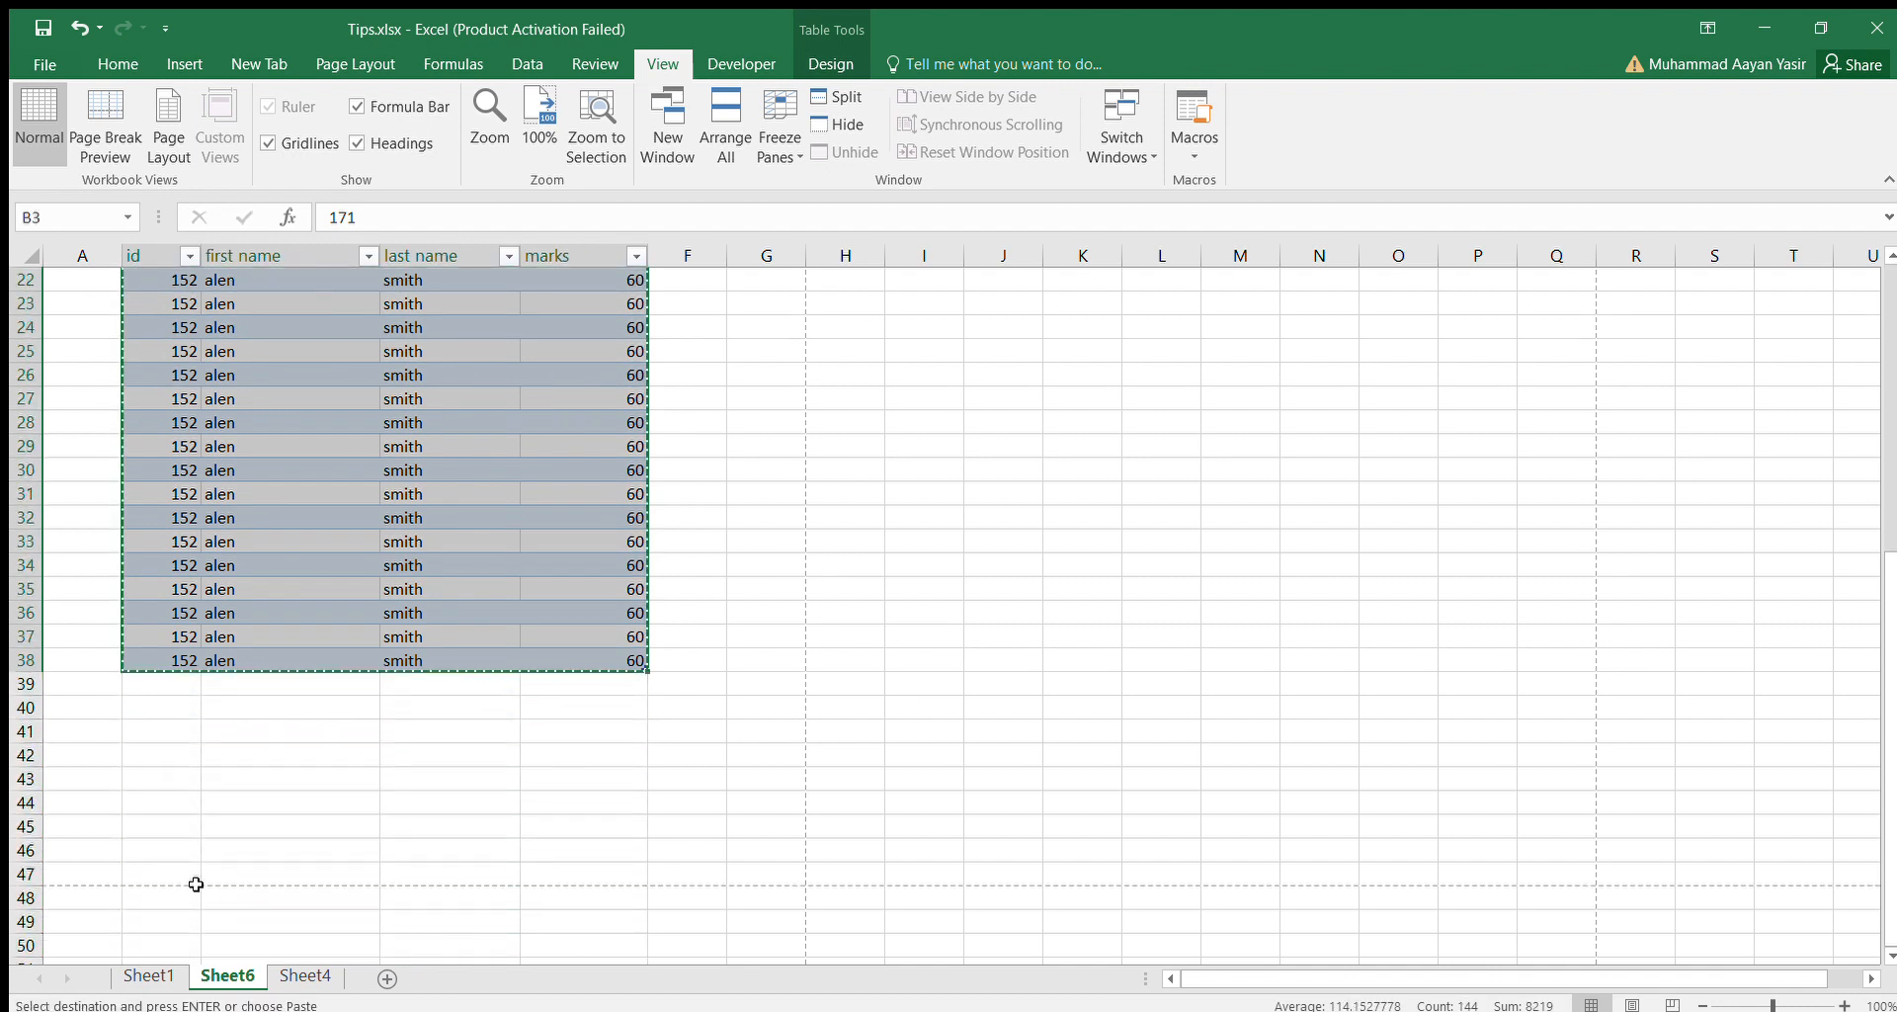
Paste the copied rows below the table starting at B39, and again starting at B75.
click(158, 681)
key(ctrl+v)
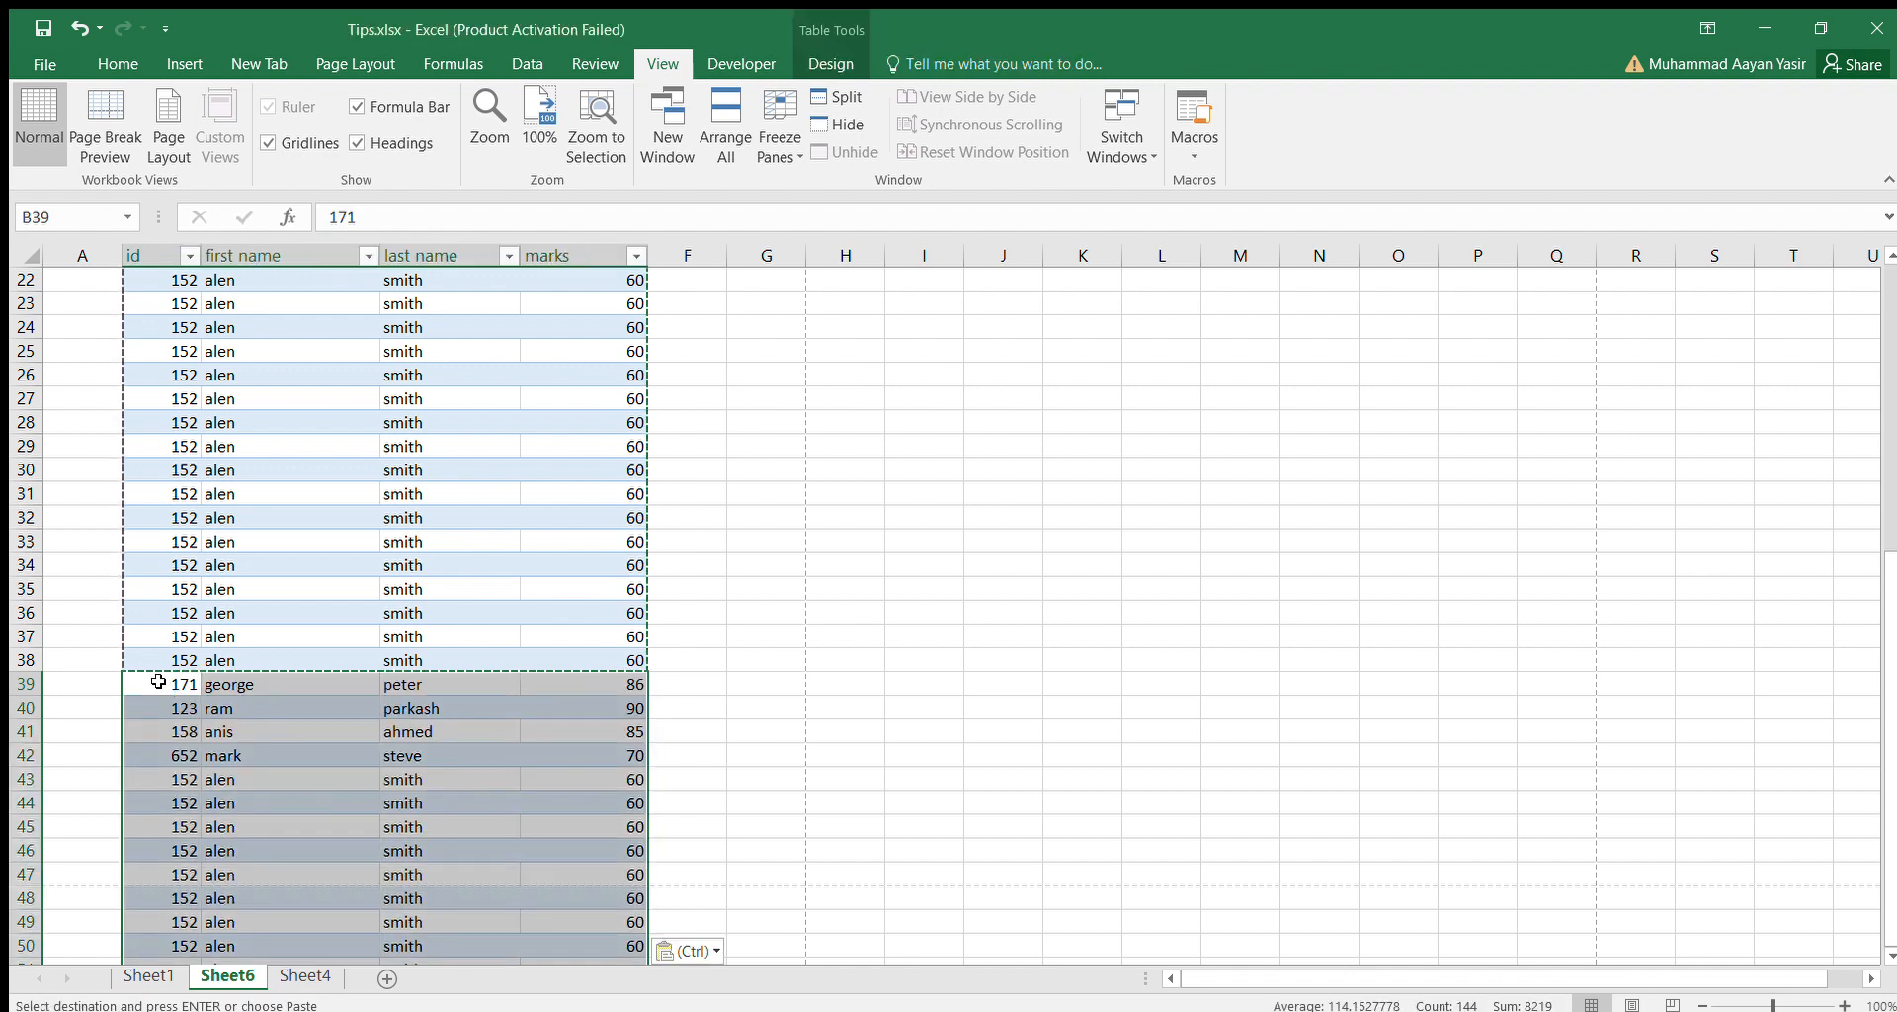
key(Down)
key(Down)
key(Down)
key(Down)
key(Down)
key(Down)
key(Down)
key(Down)
key(Down)
key(Down)
key(Down)
key(Down)
key(Down)
key(Down)
key(Down)
key(Down)
key(Down)
key(Down)
key(Down)
key(Down)
key(Down)
key(Down)
key(Down)
key(Down)
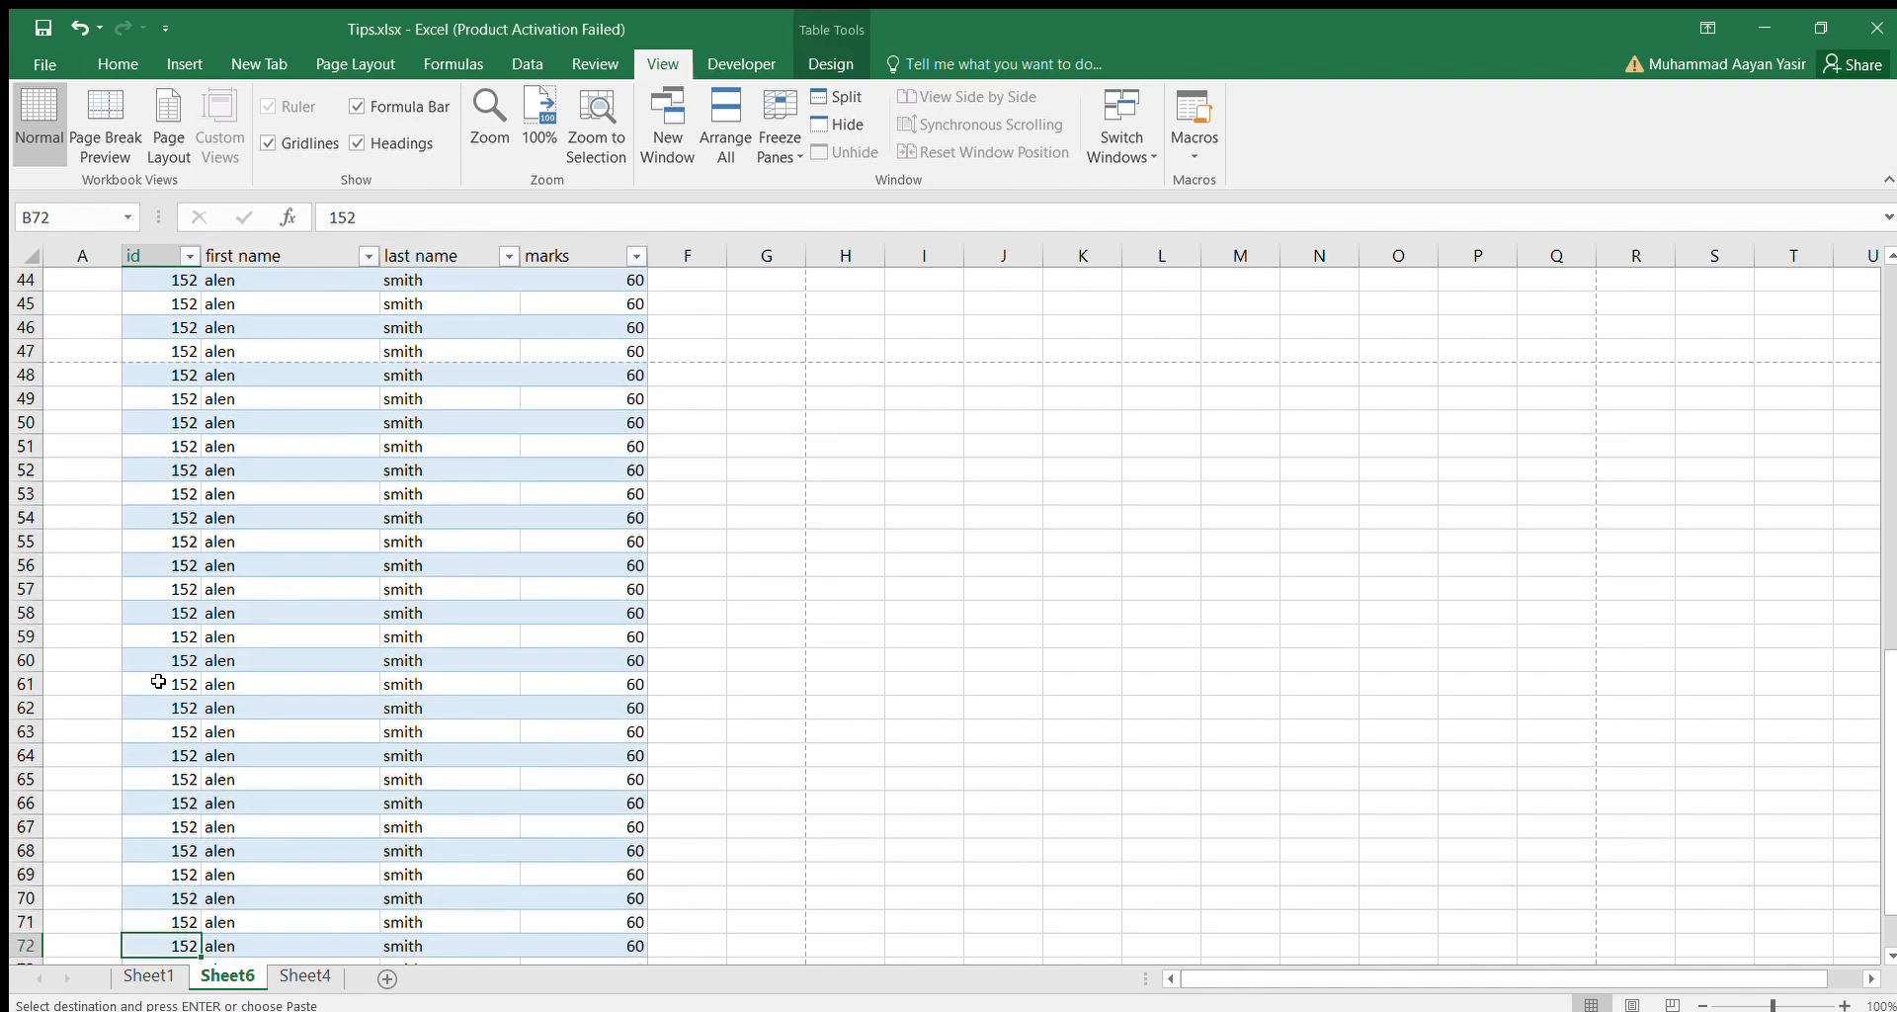
key(Up)
key(Up)
key(Up)
key(Up)
key(Up)
key(Up)
key(Up)
key(Up)
key(Up)
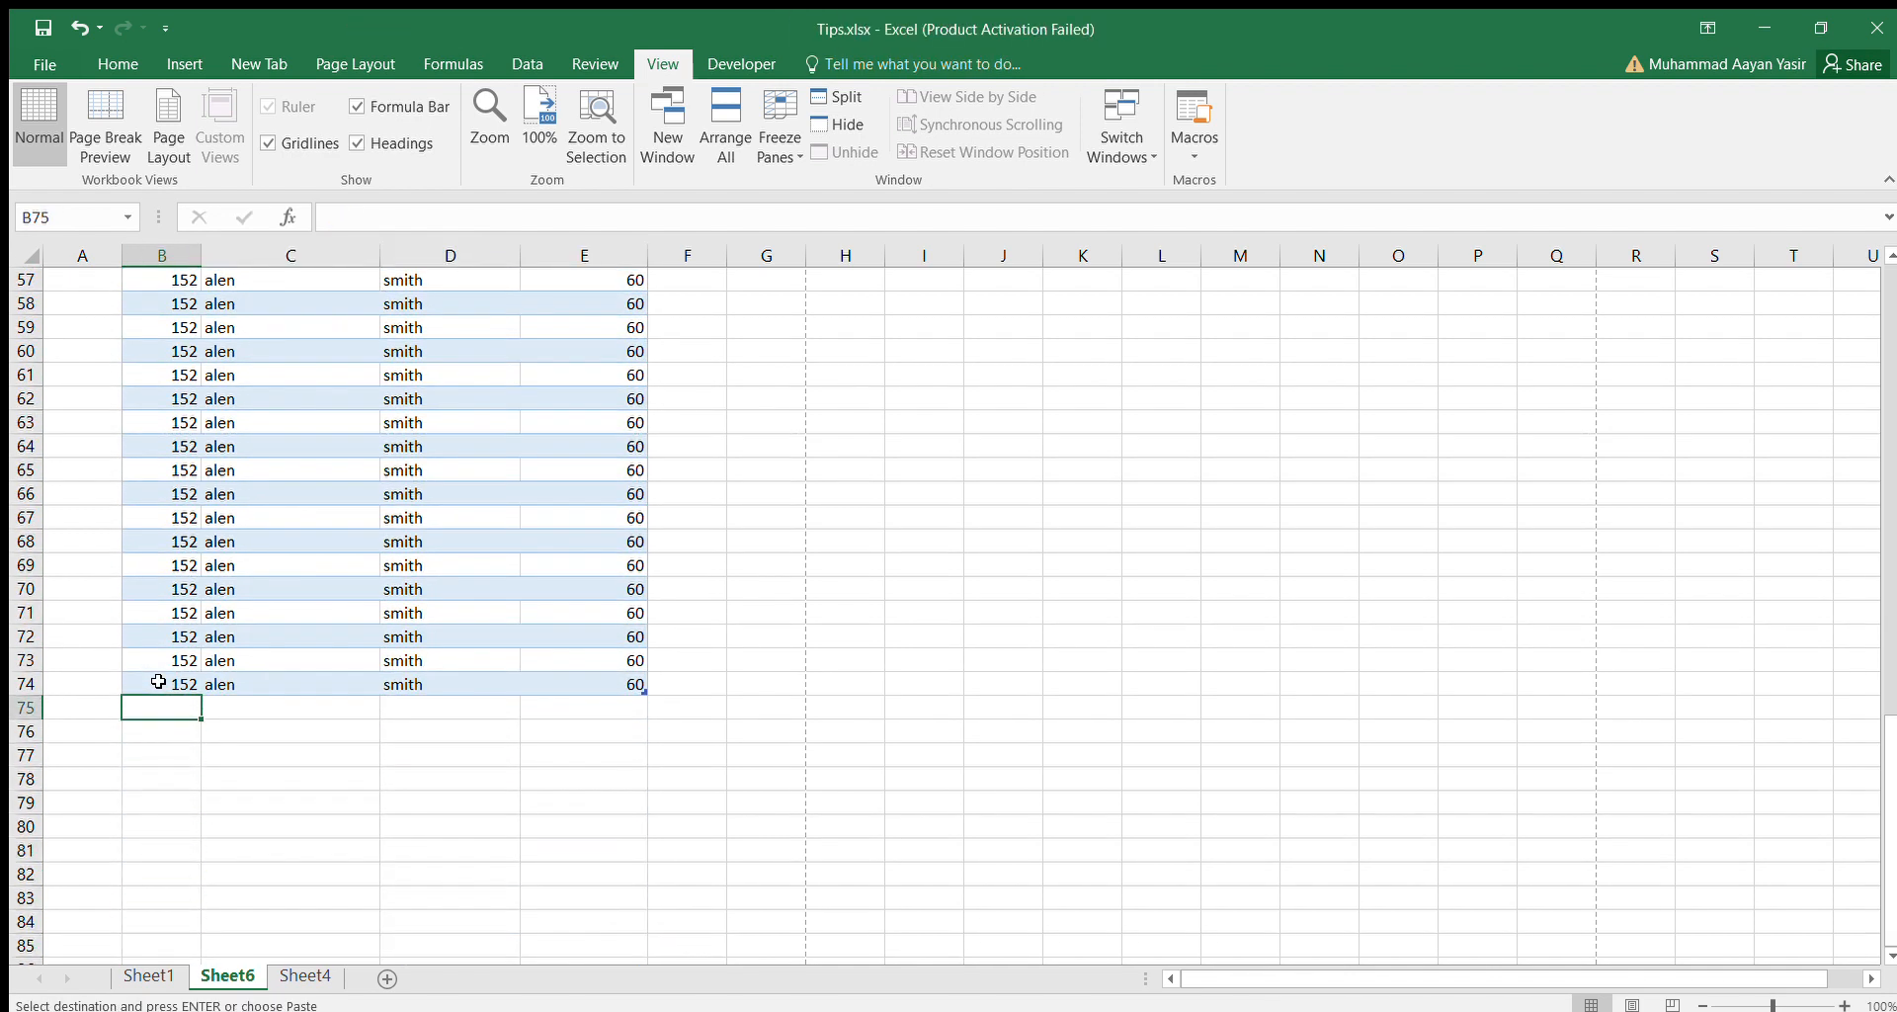
key(ctrl+v)
Examine the pages of the print preview for column headings and return to the top of the worksheet.
key(Up)
key(Up)
key(Up)
key(Up)
key(Up)
key(Up)
key(Up)
key(Up)
key(Up)
key(Up)
key(Up)
key(Up)
key(Up)
key(Up)
key(Up)
key(Up)
key(Up)
key(Up)
key(Up)
key(Up)
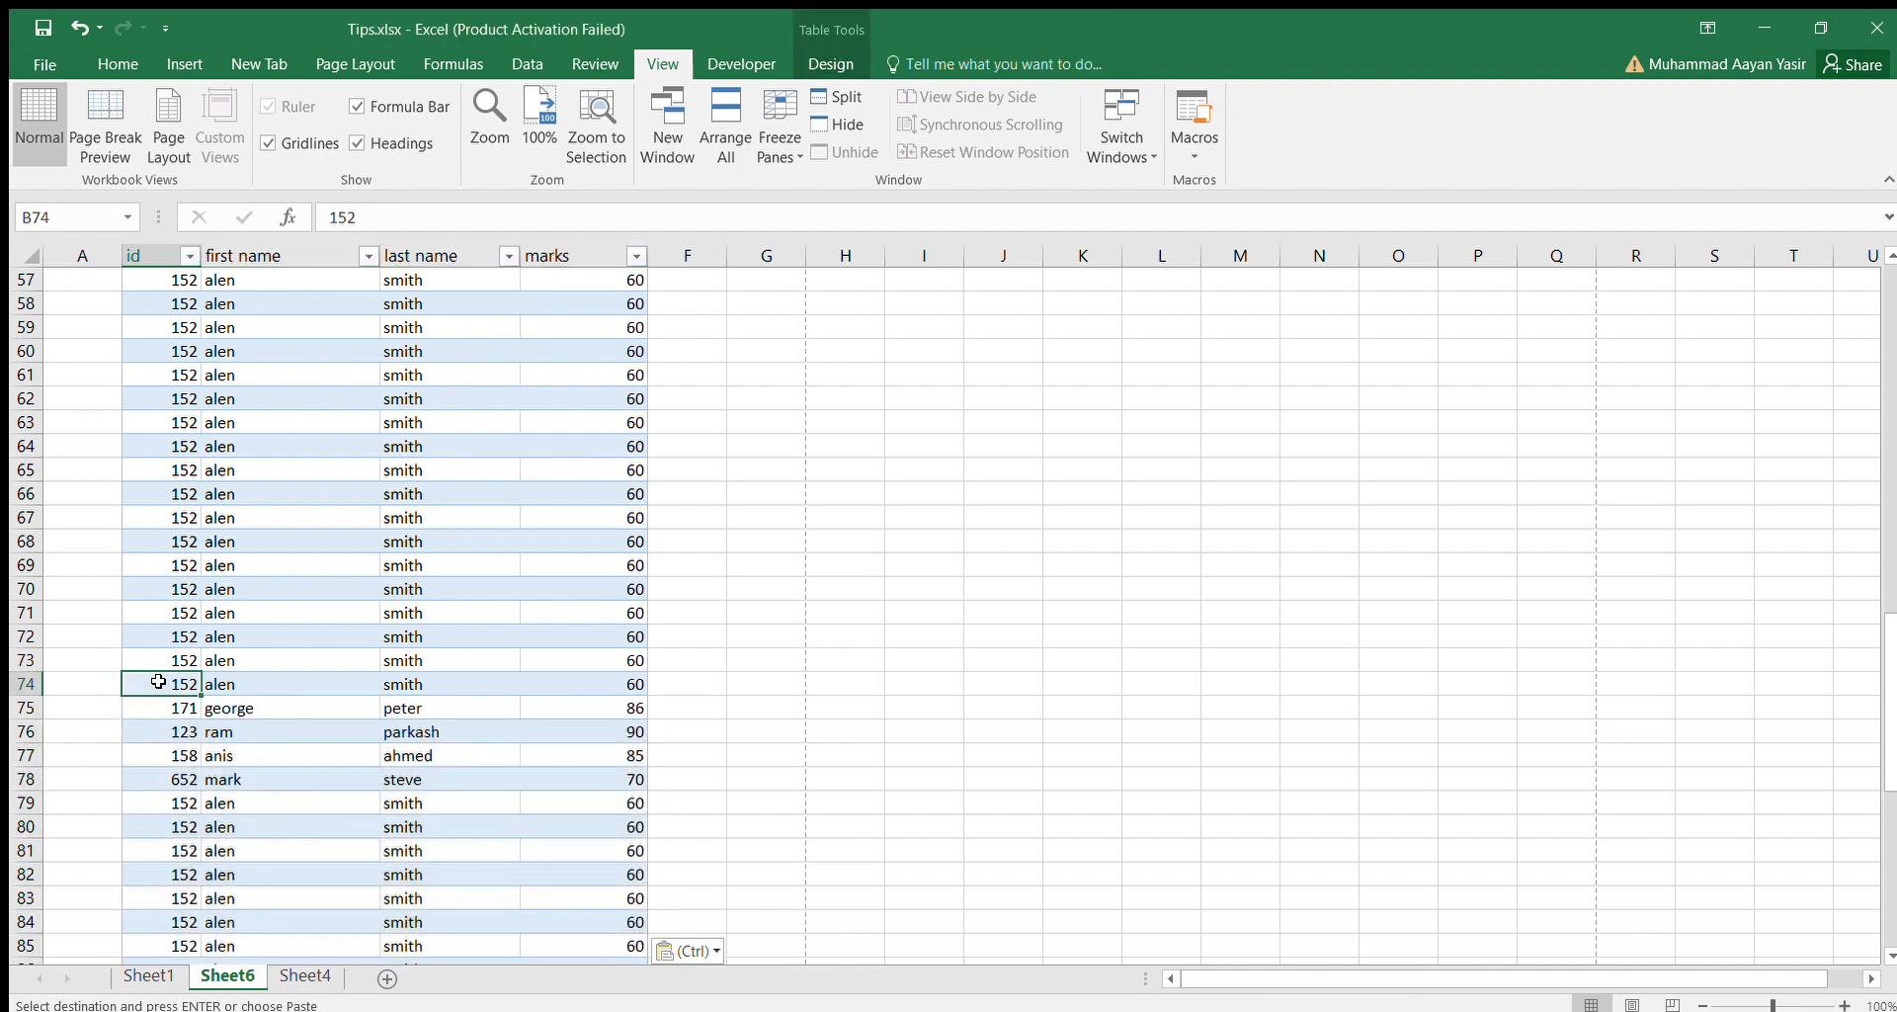
key(Up)
key(Up)
key(Up)
key(Up)
key(Up)
key(Up)
key(Up)
key(Up)
key(Up)
key(Up)
key(Up)
key(Up)
key(Up)
key(Up)
key(Up)
key(Up)
key(Up)
key(Up)
key(Up)
key(Up)
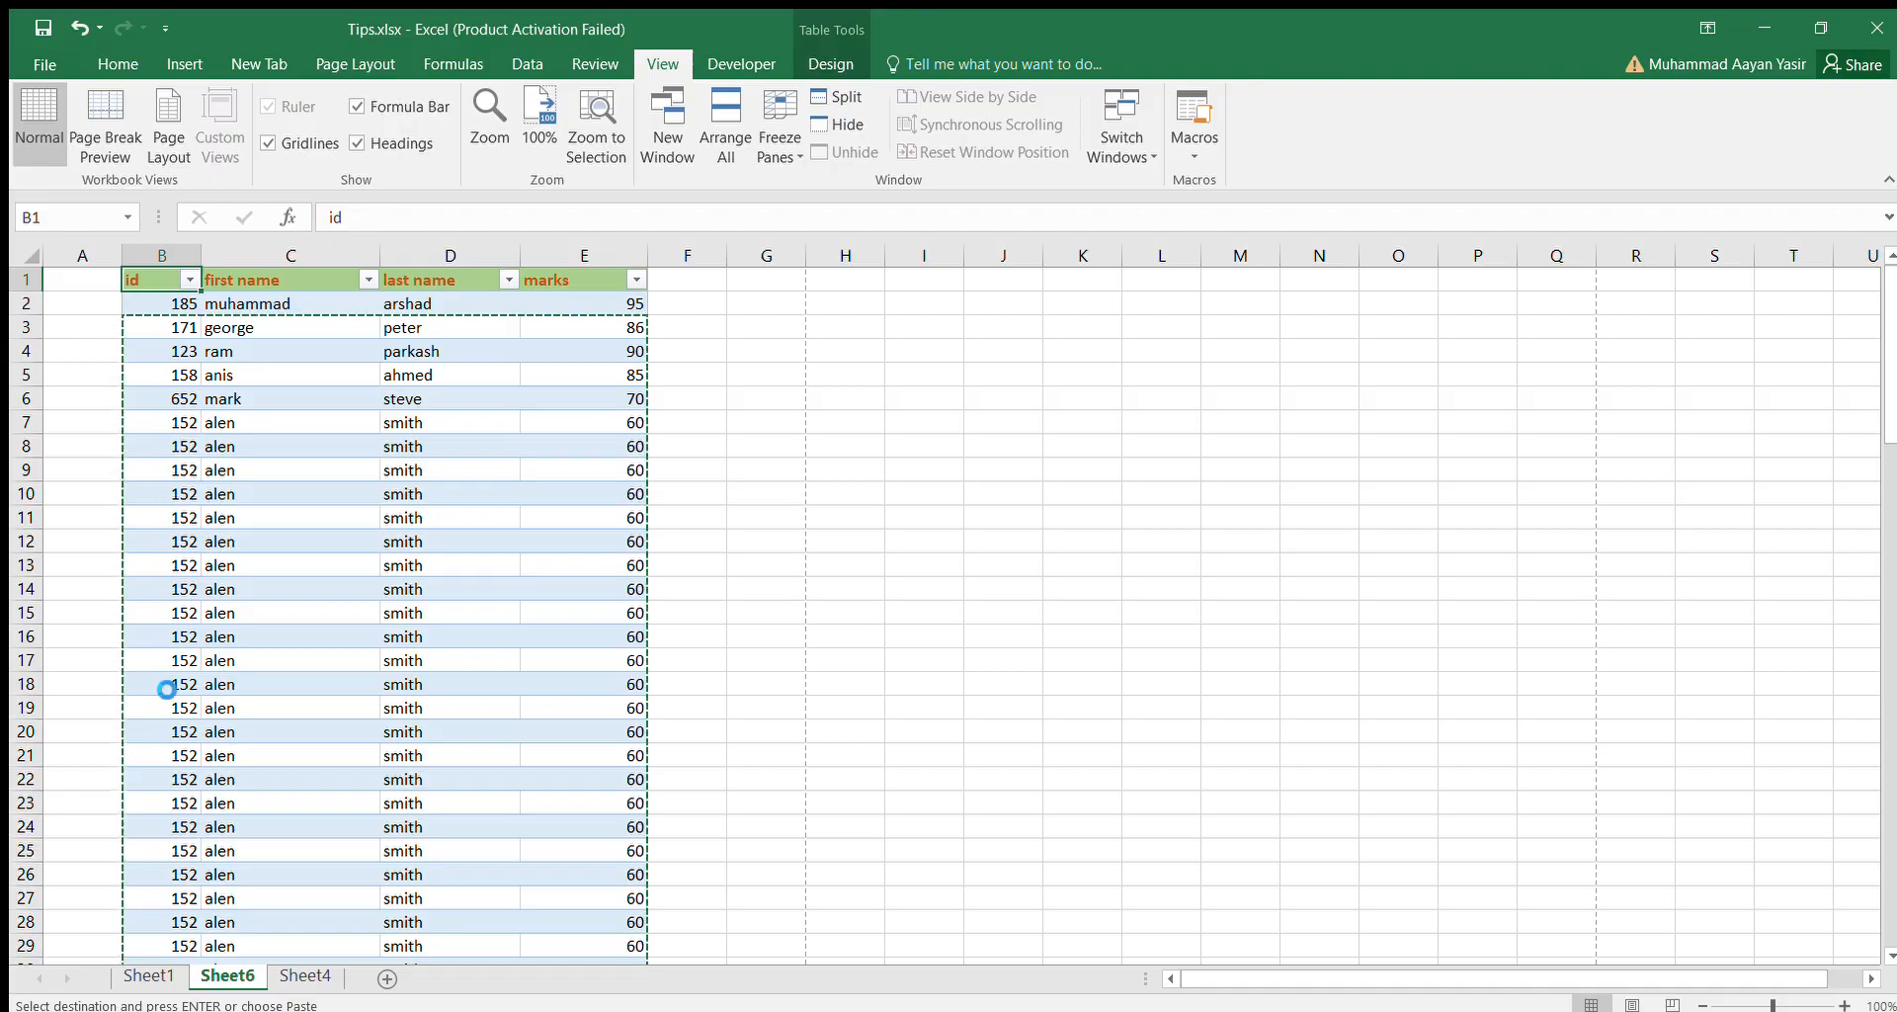
key(ctrl+p)
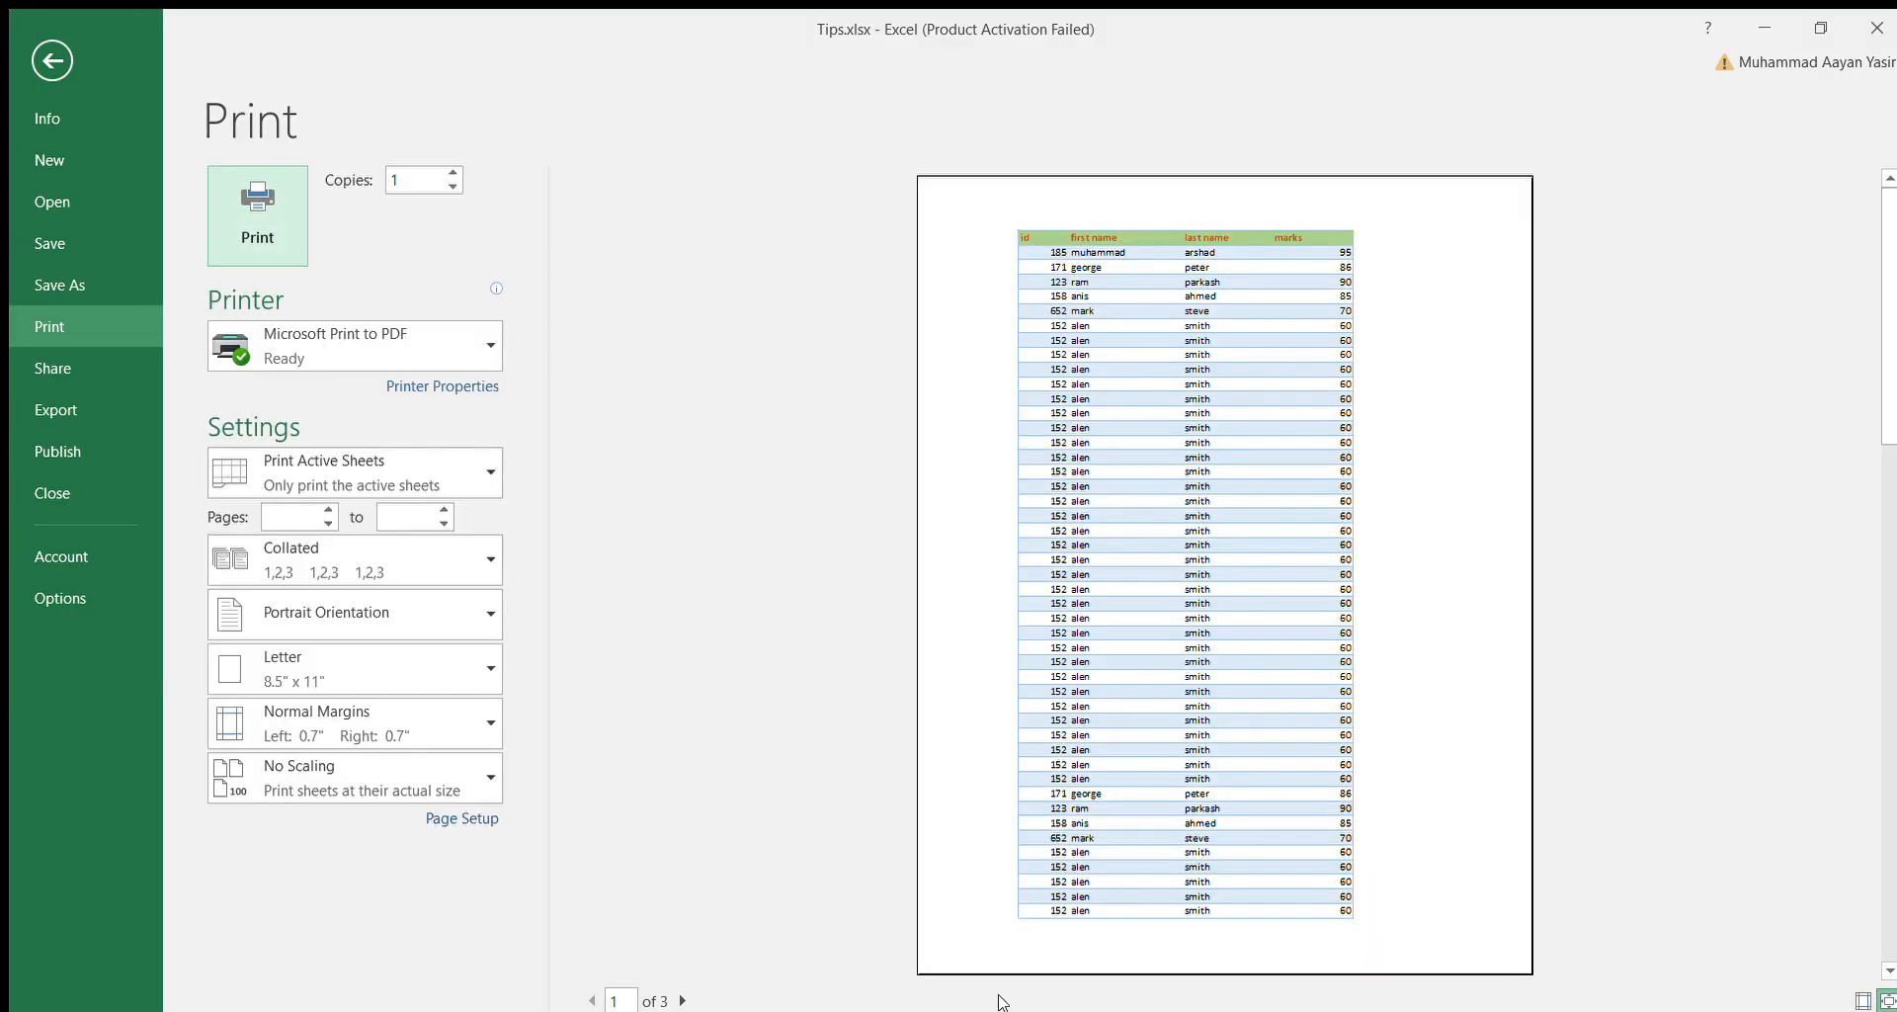
click(1022, 533)
scroll(1021, 533, down, 1)
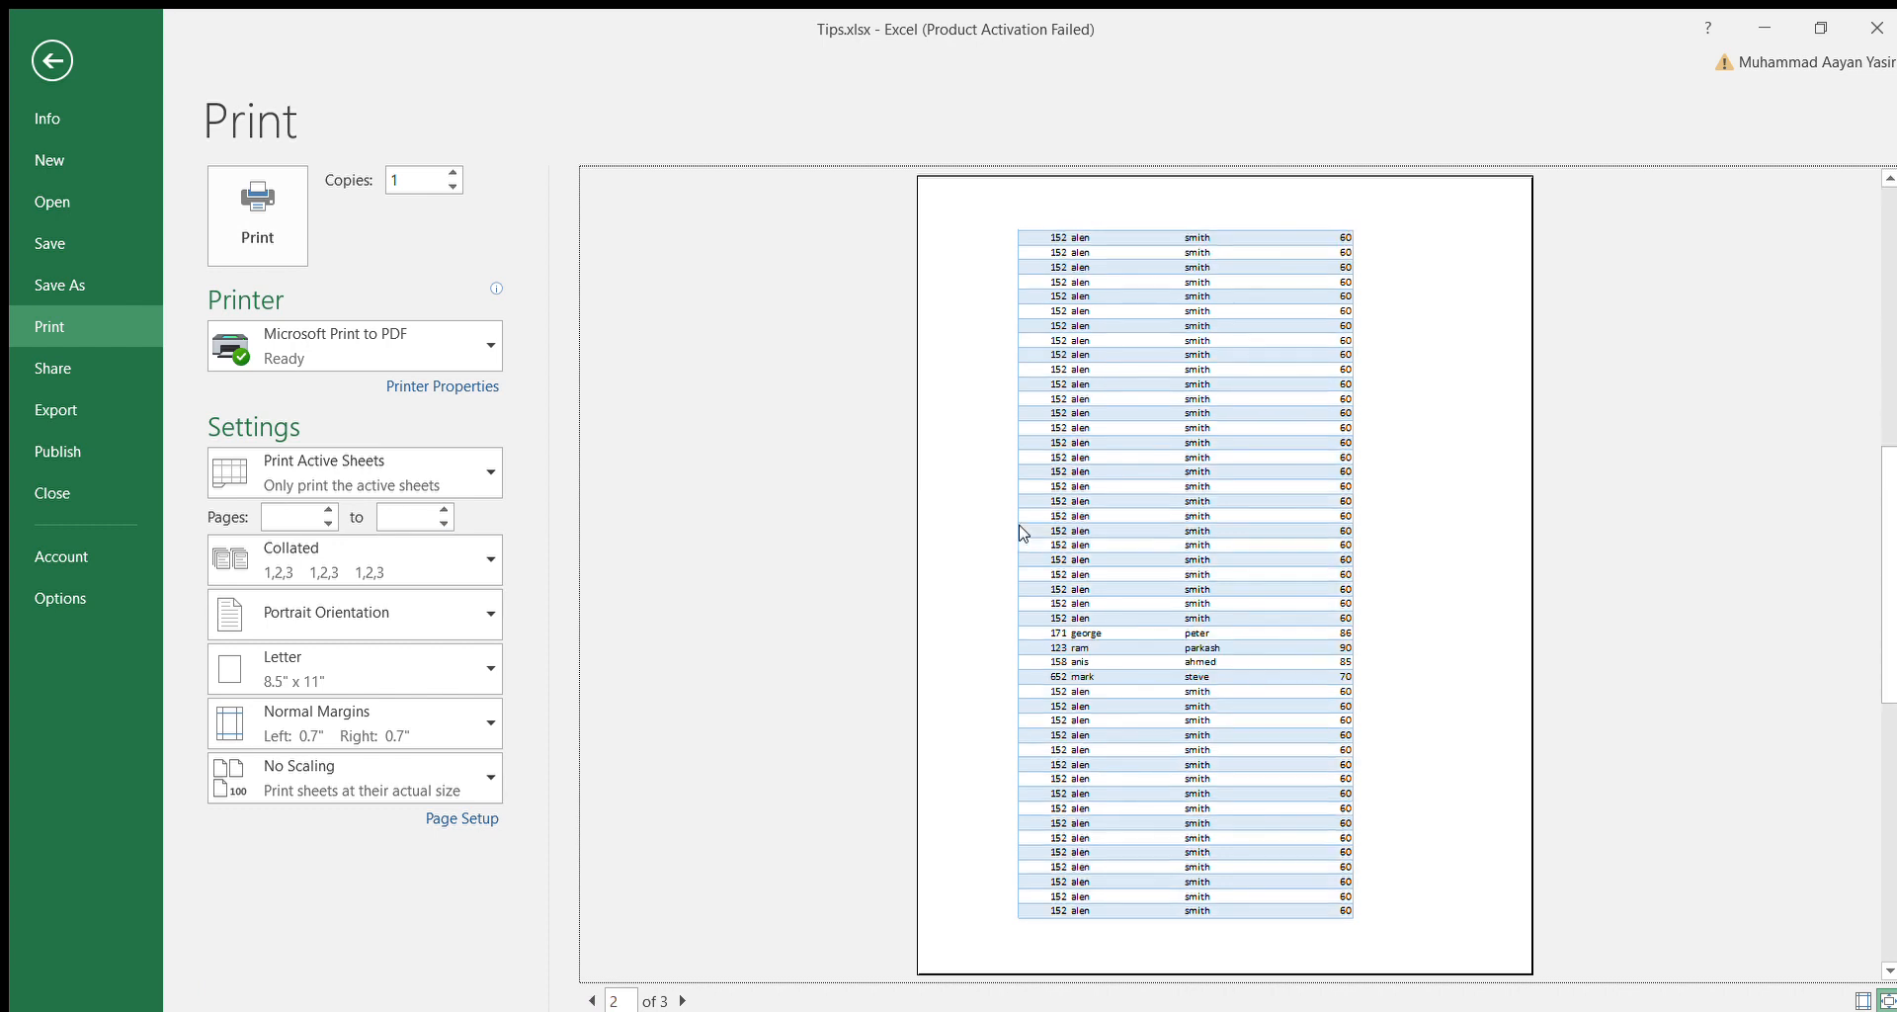
scroll(1022, 533, down, 1)
scroll(1021, 533, up, 2)
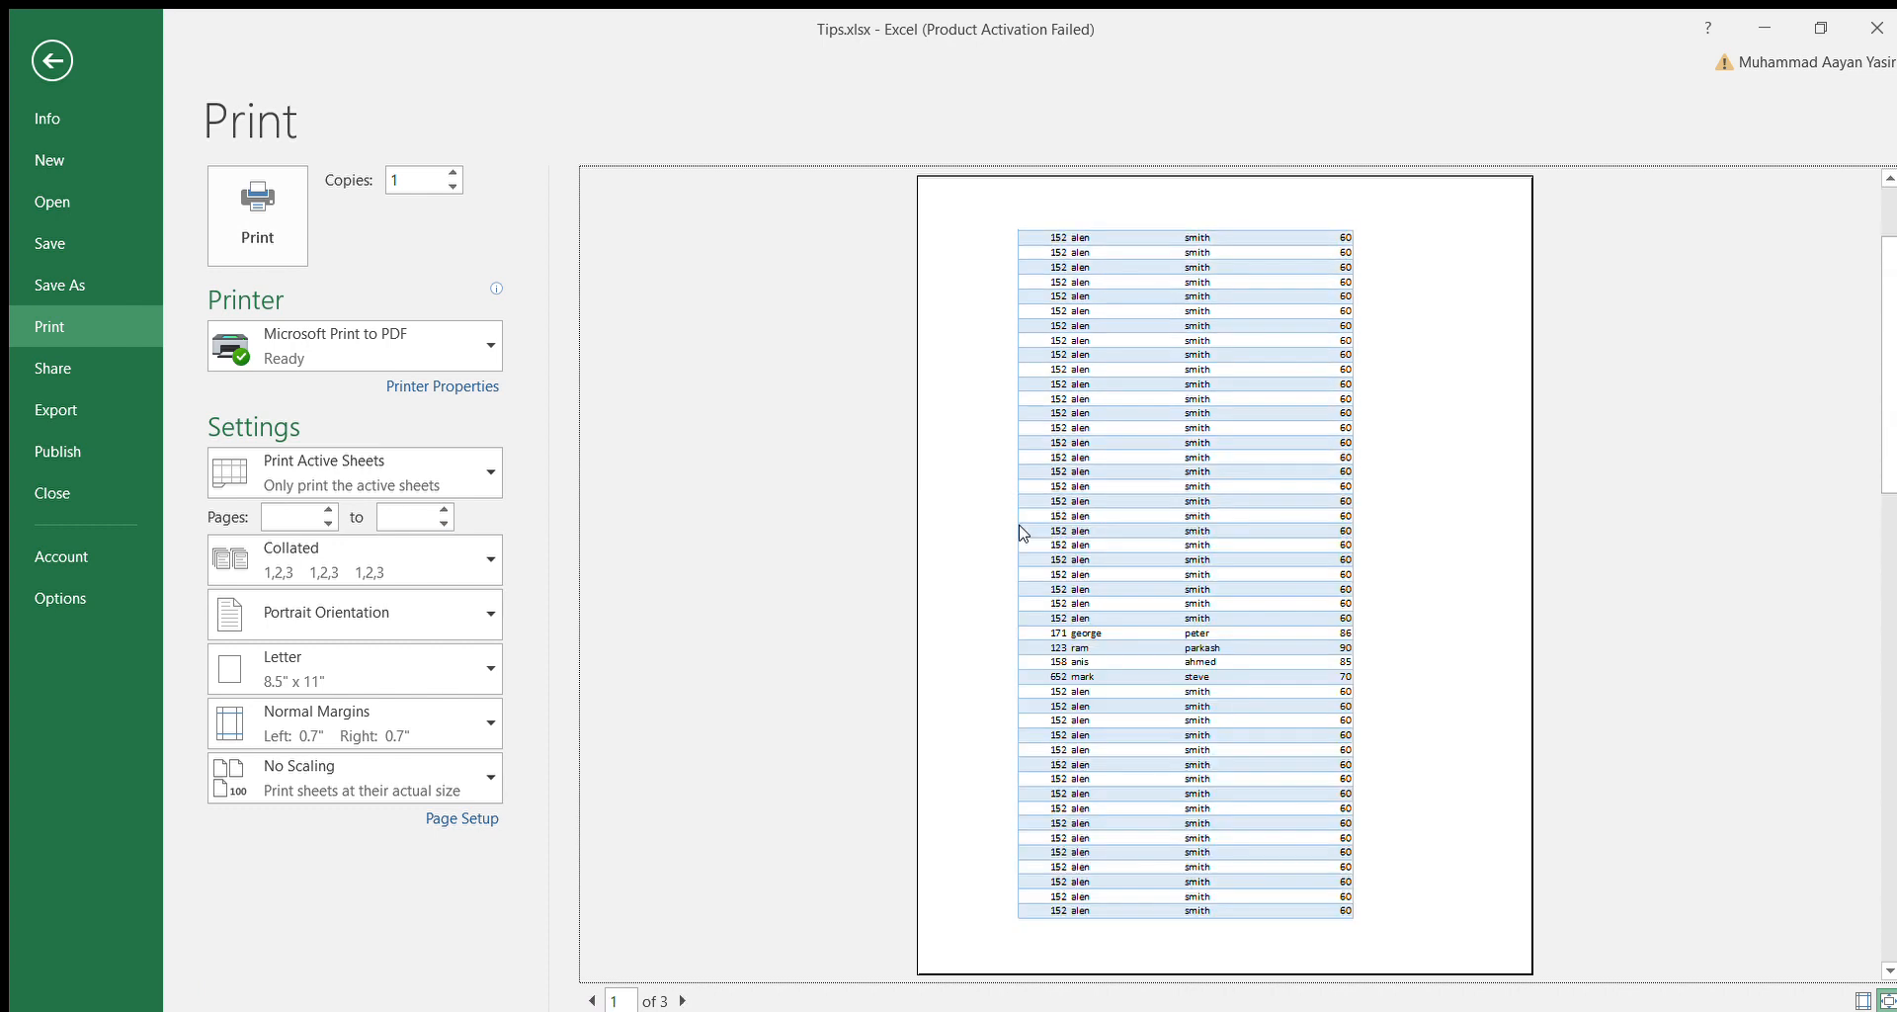
scroll(1022, 534, up, 1)
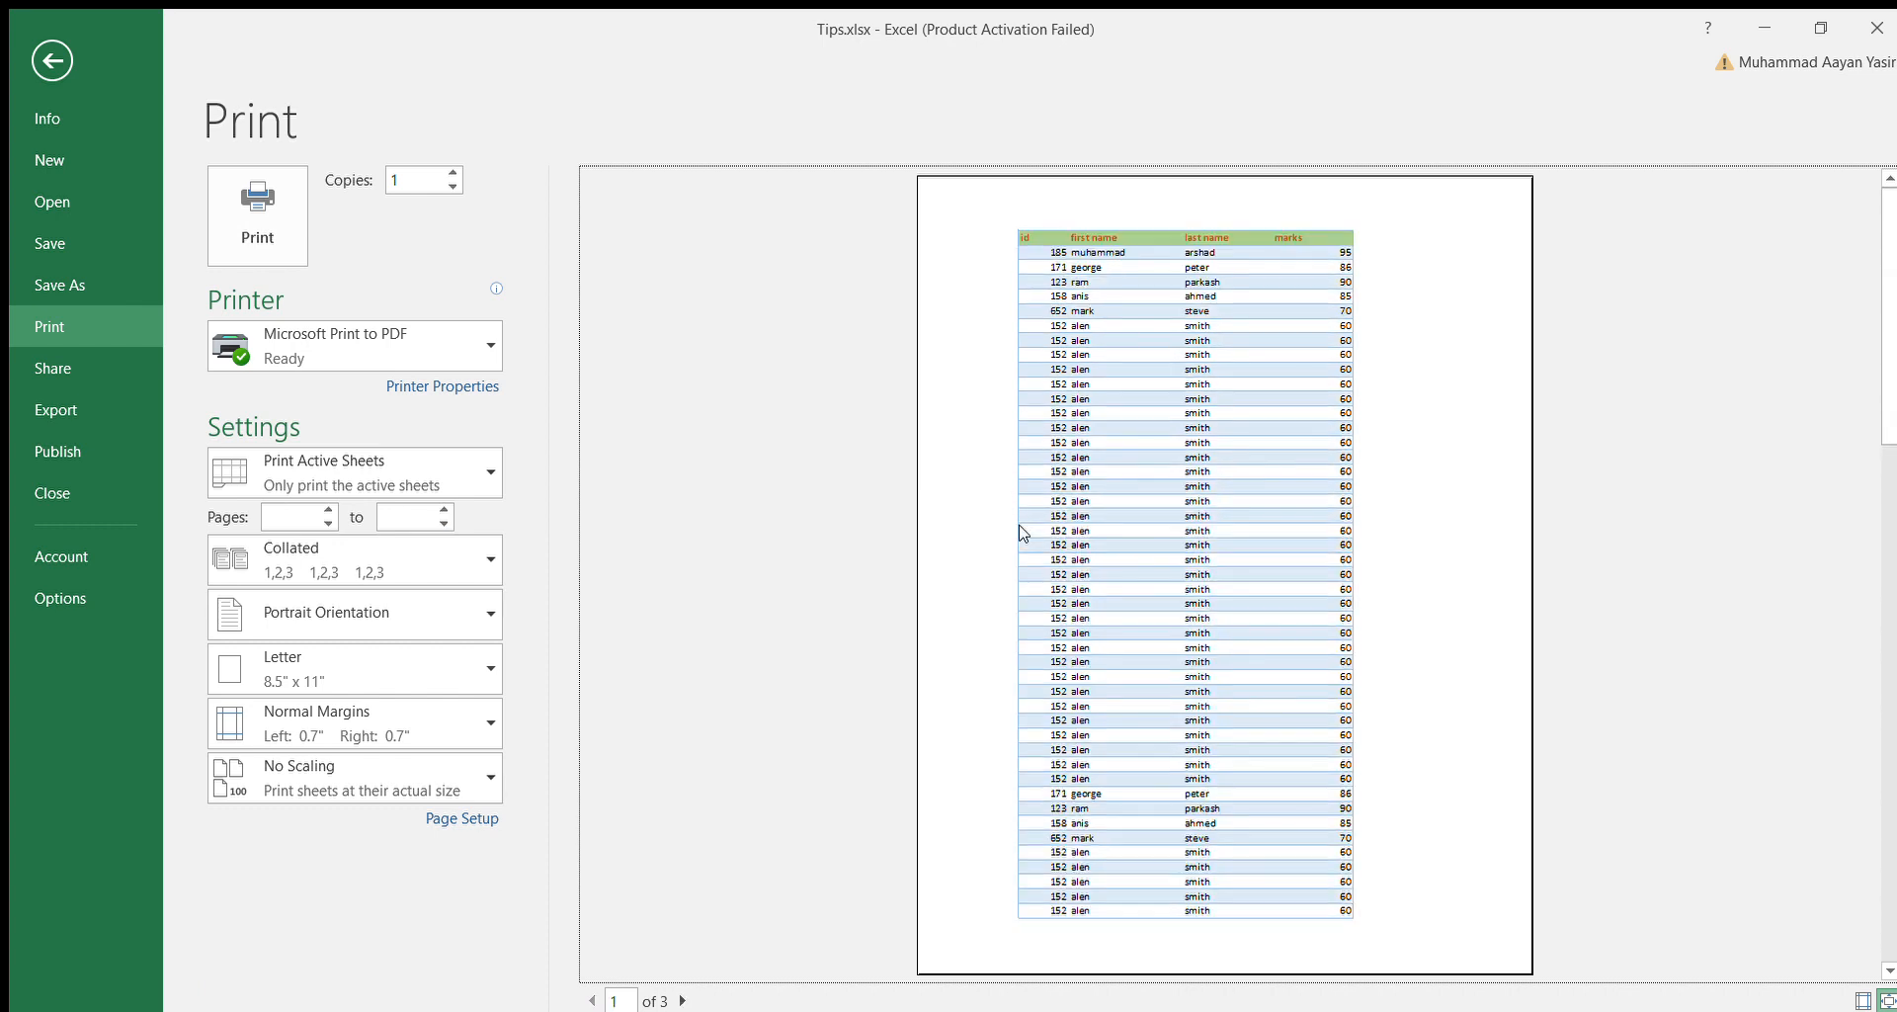
scroll(1022, 533, down, 1)
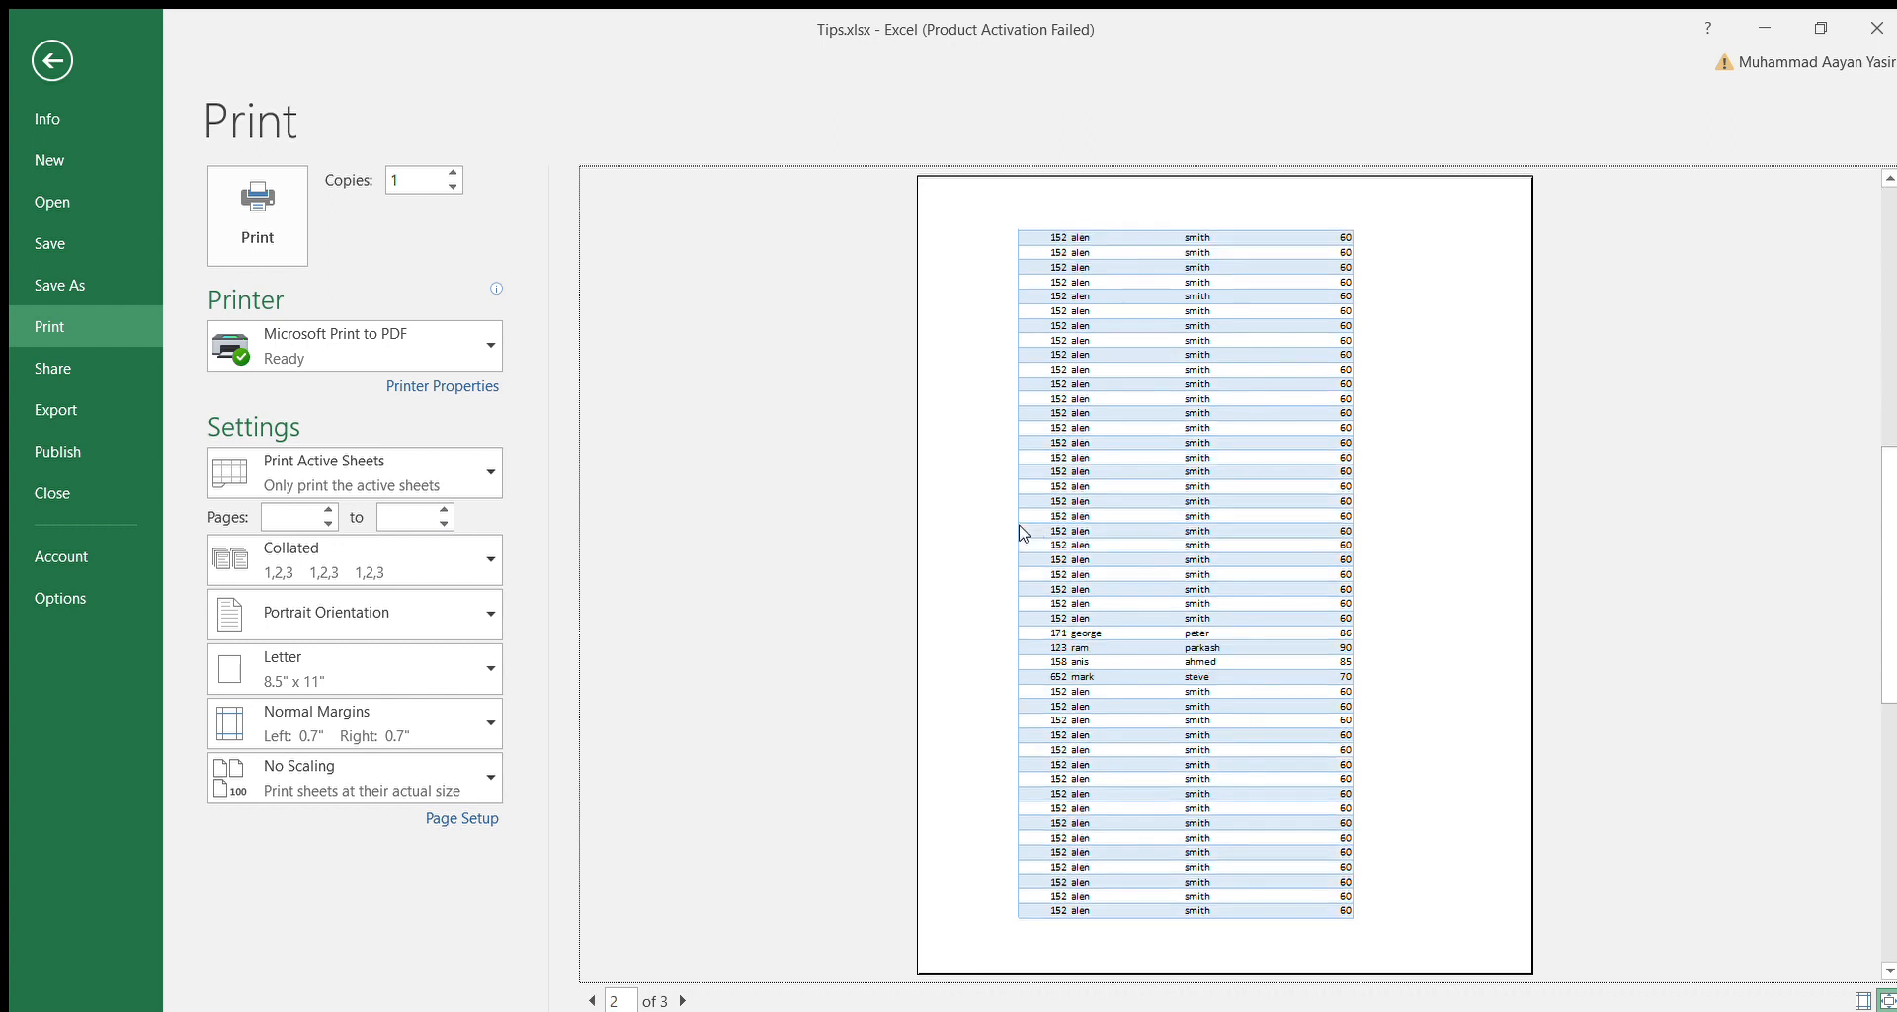
scroll(1022, 533, down, 1)
scroll(1022, 534, up, 1)
scroll(1022, 533, up, 1)
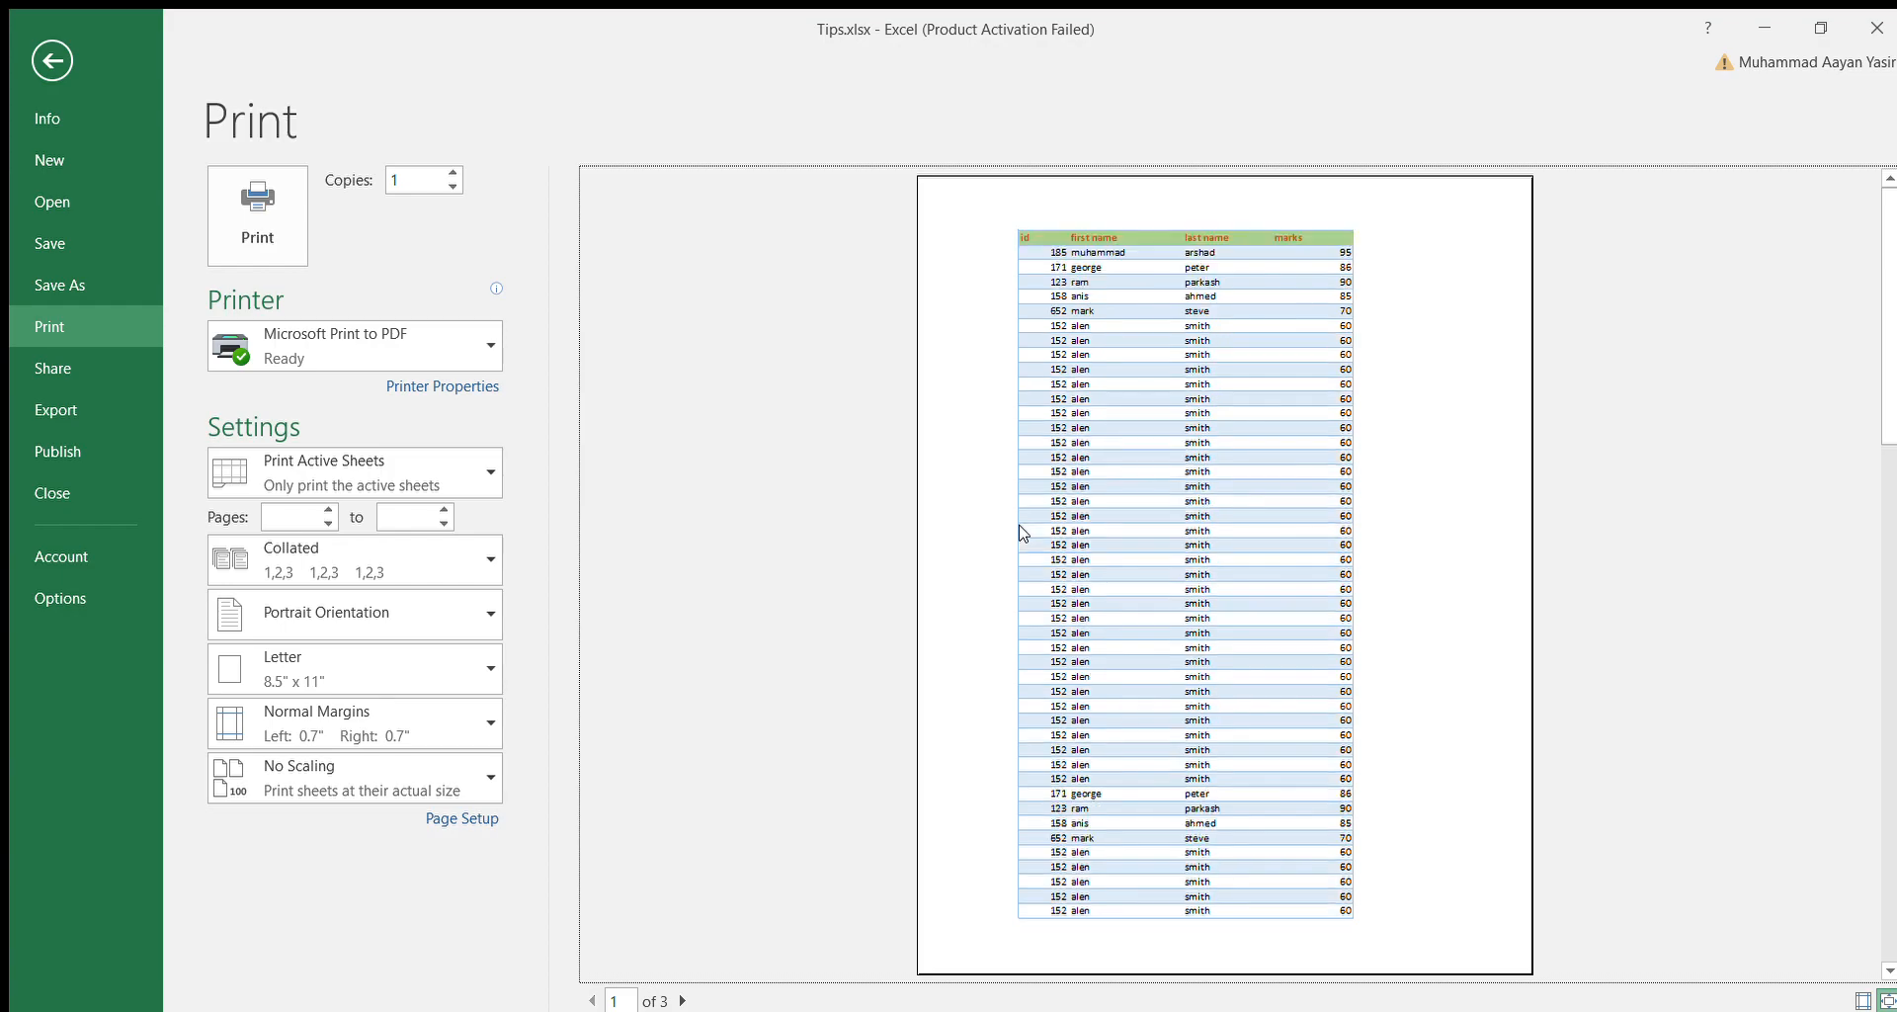
click(52, 61)
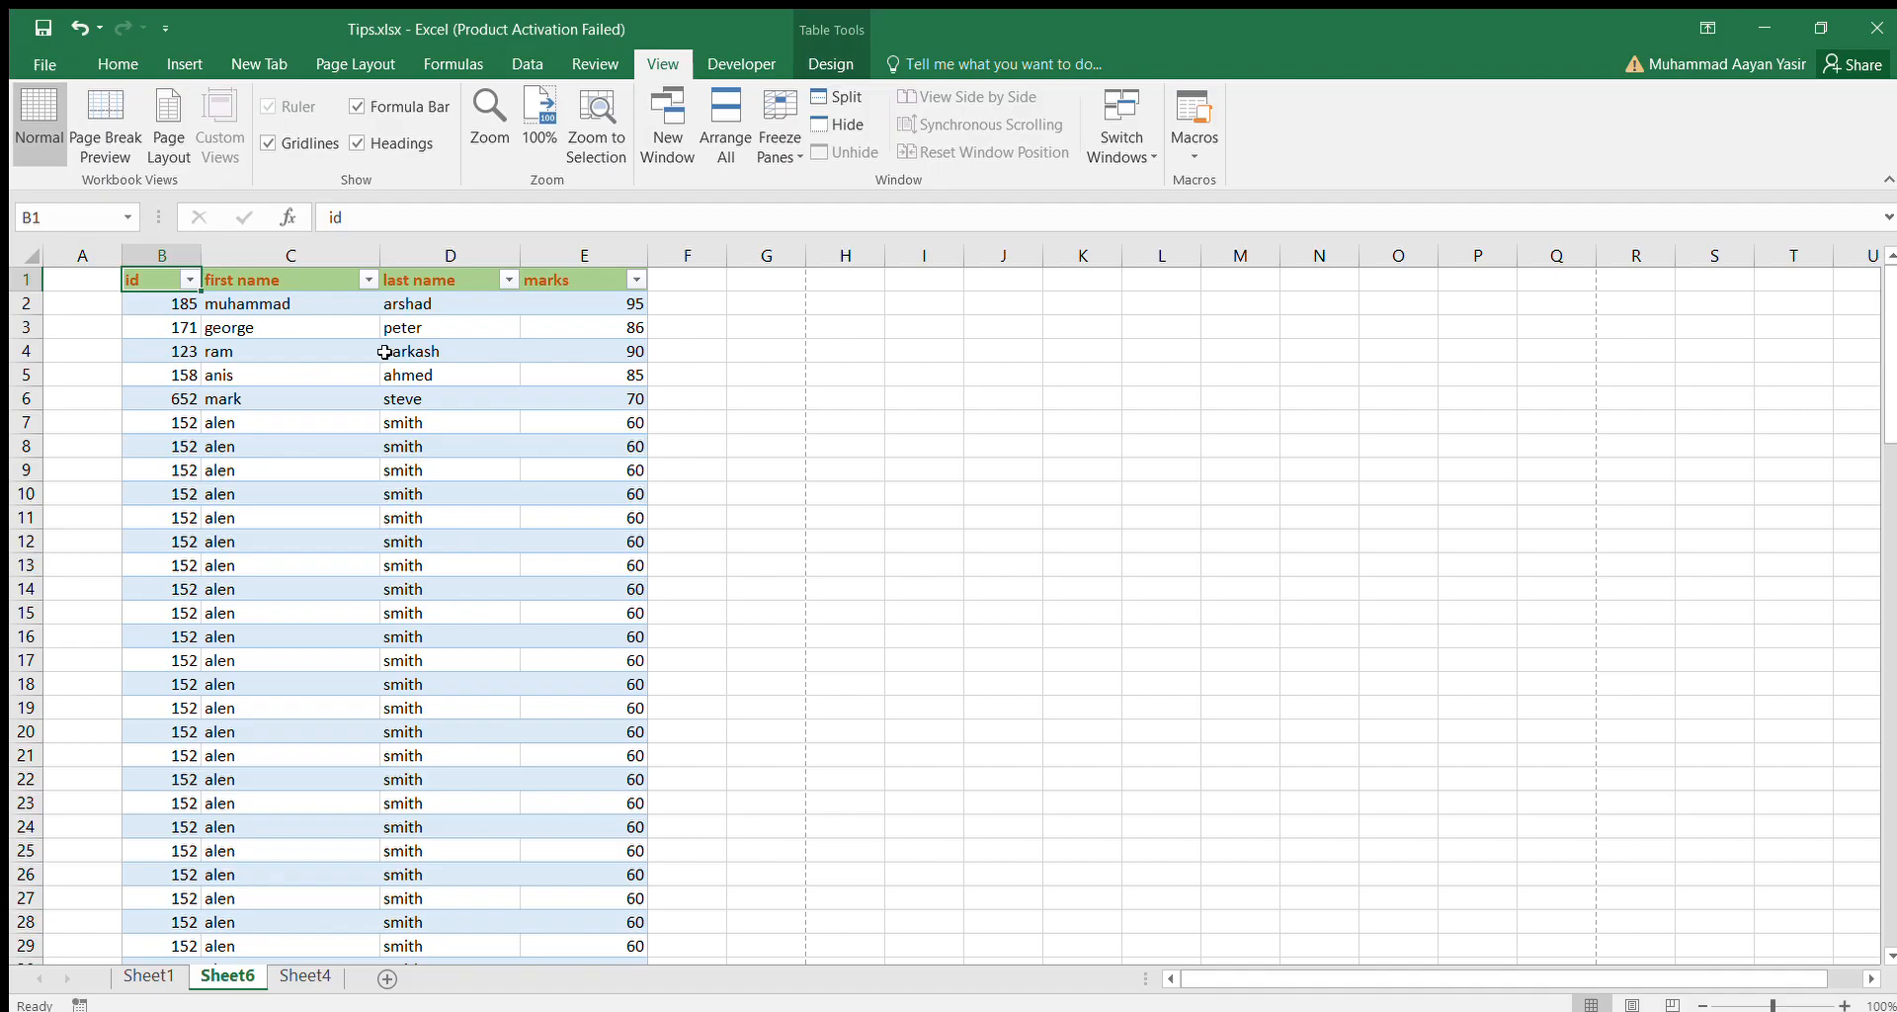
Set the table's heading row, B1:E1, as the print title row to repeat on every printed page.
click(380, 54)
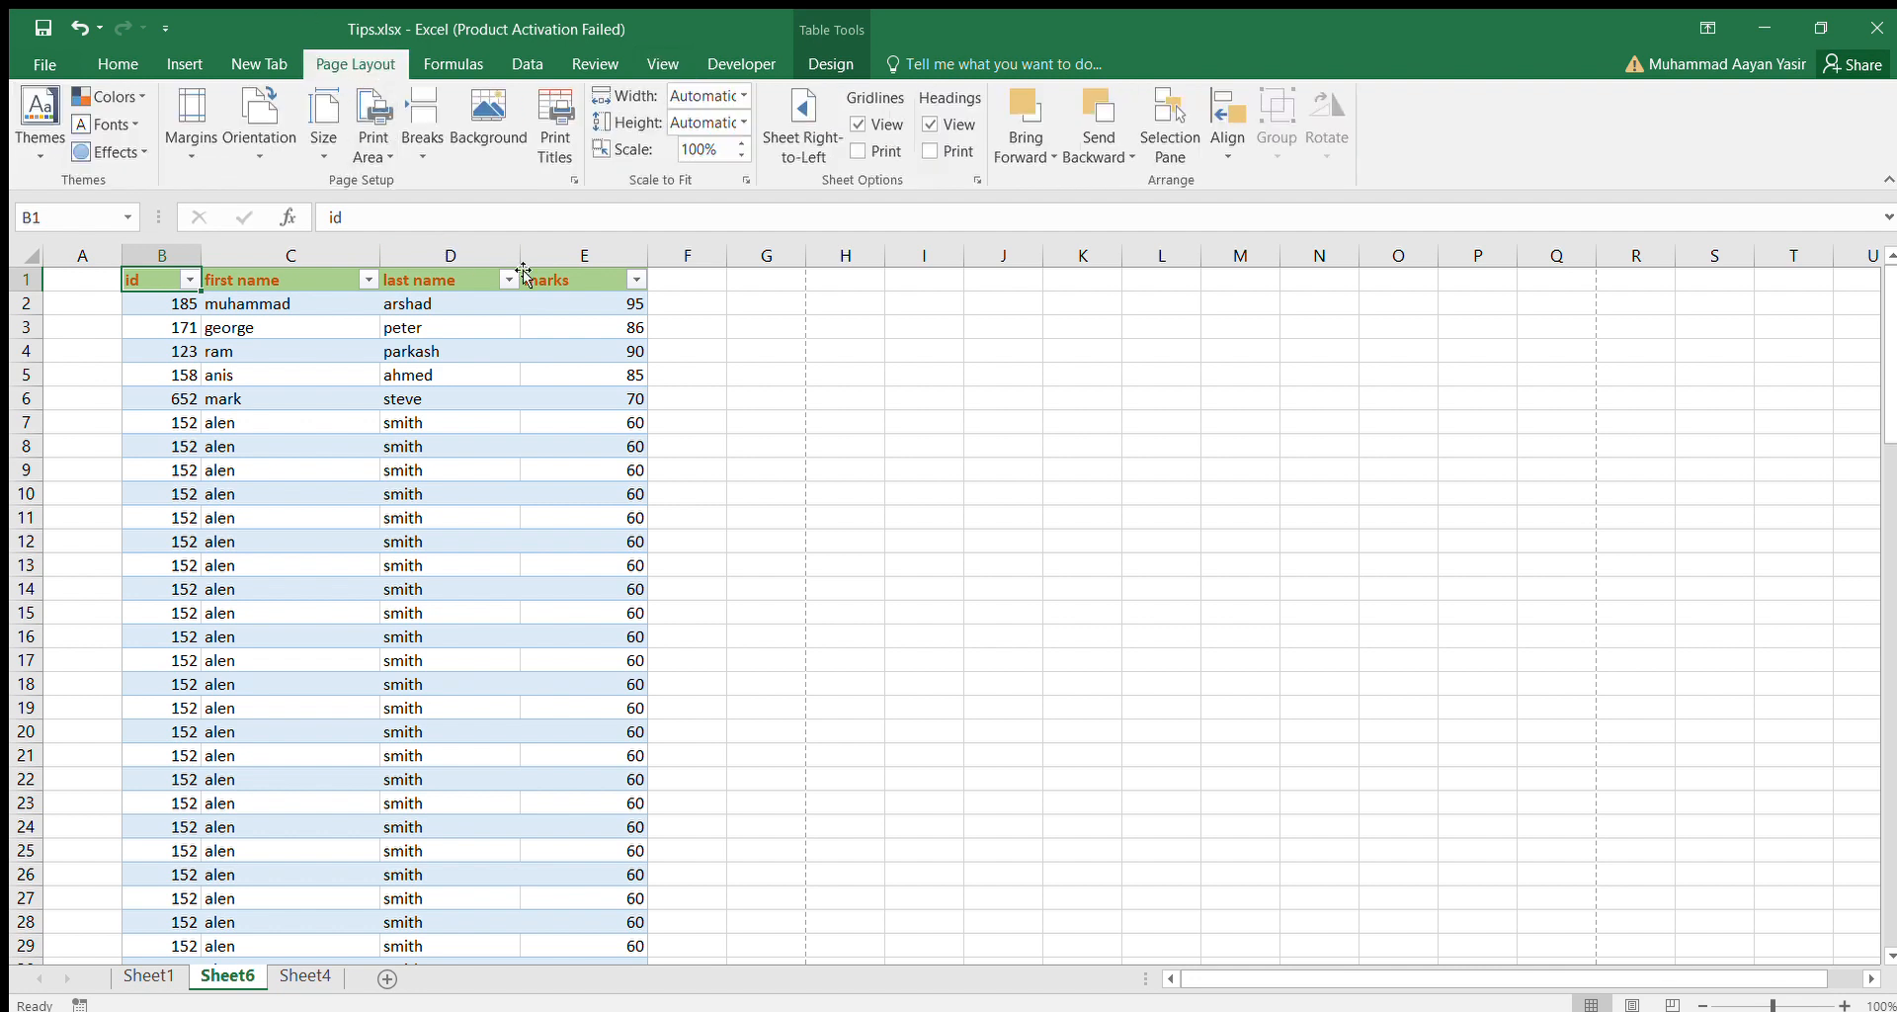
click(551, 161)
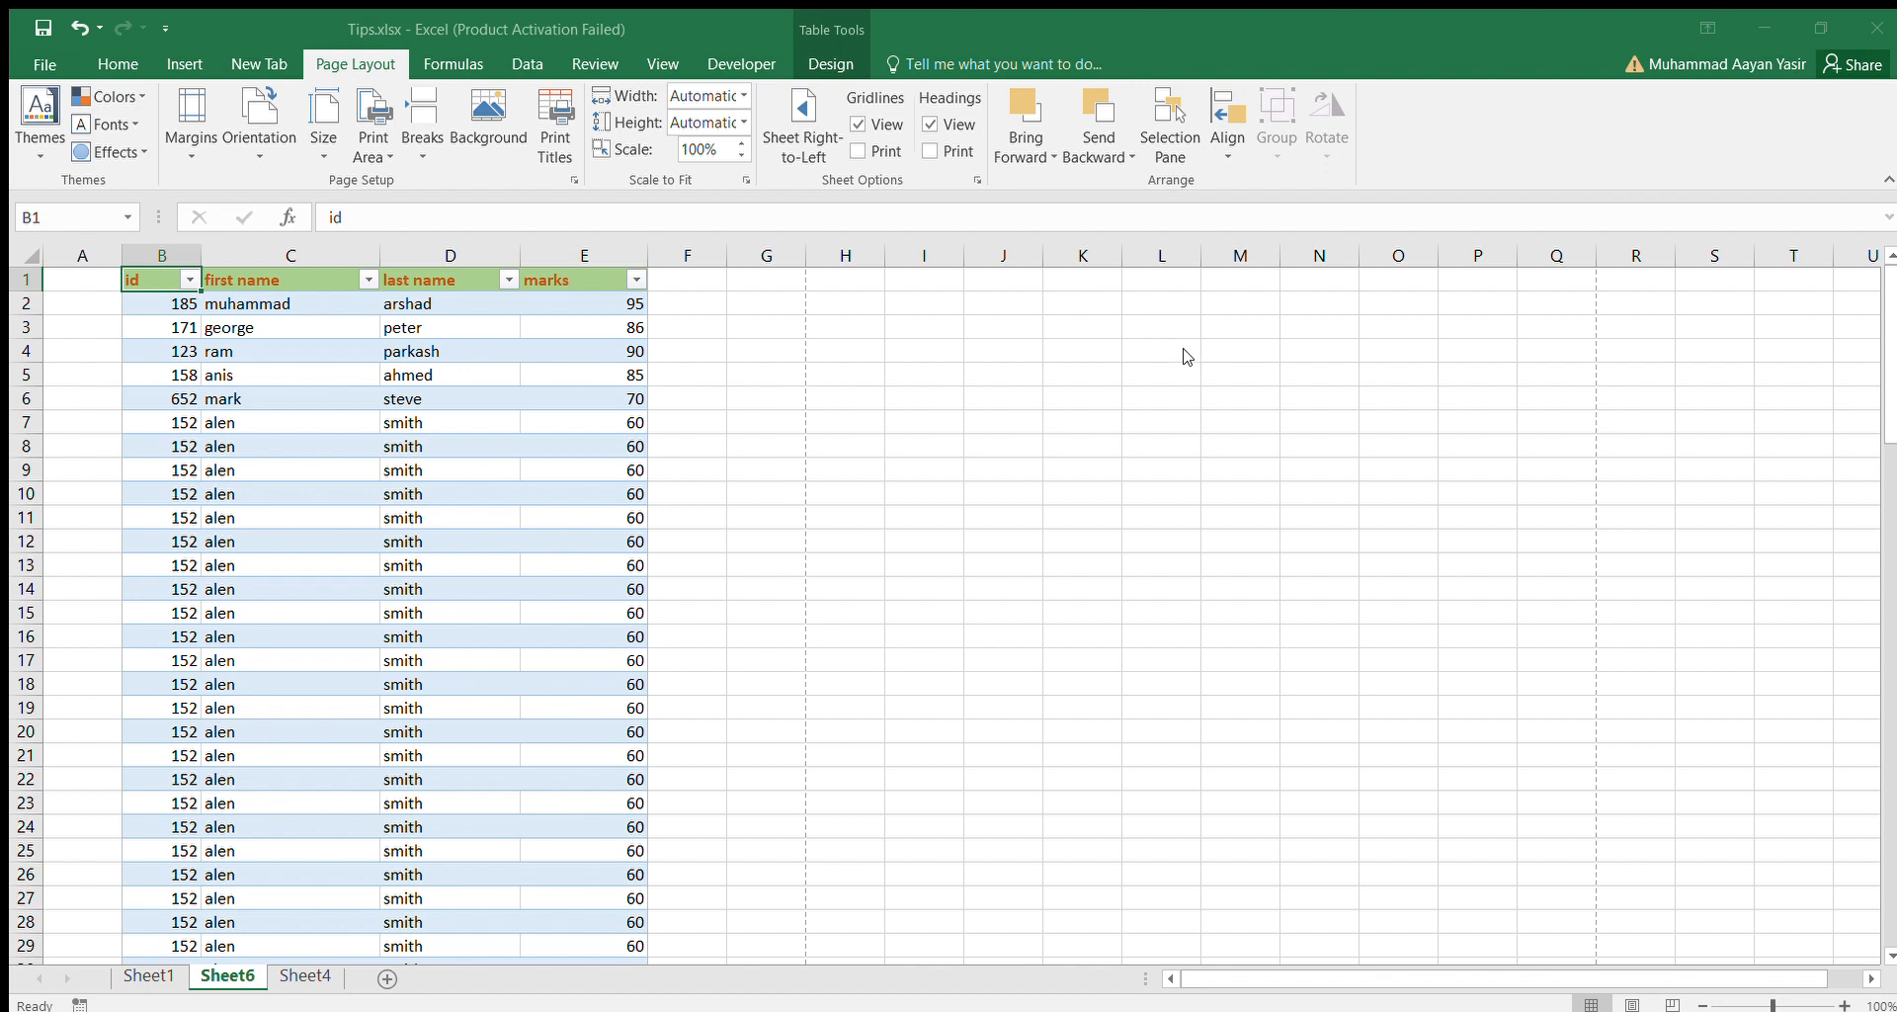
click(163, 289)
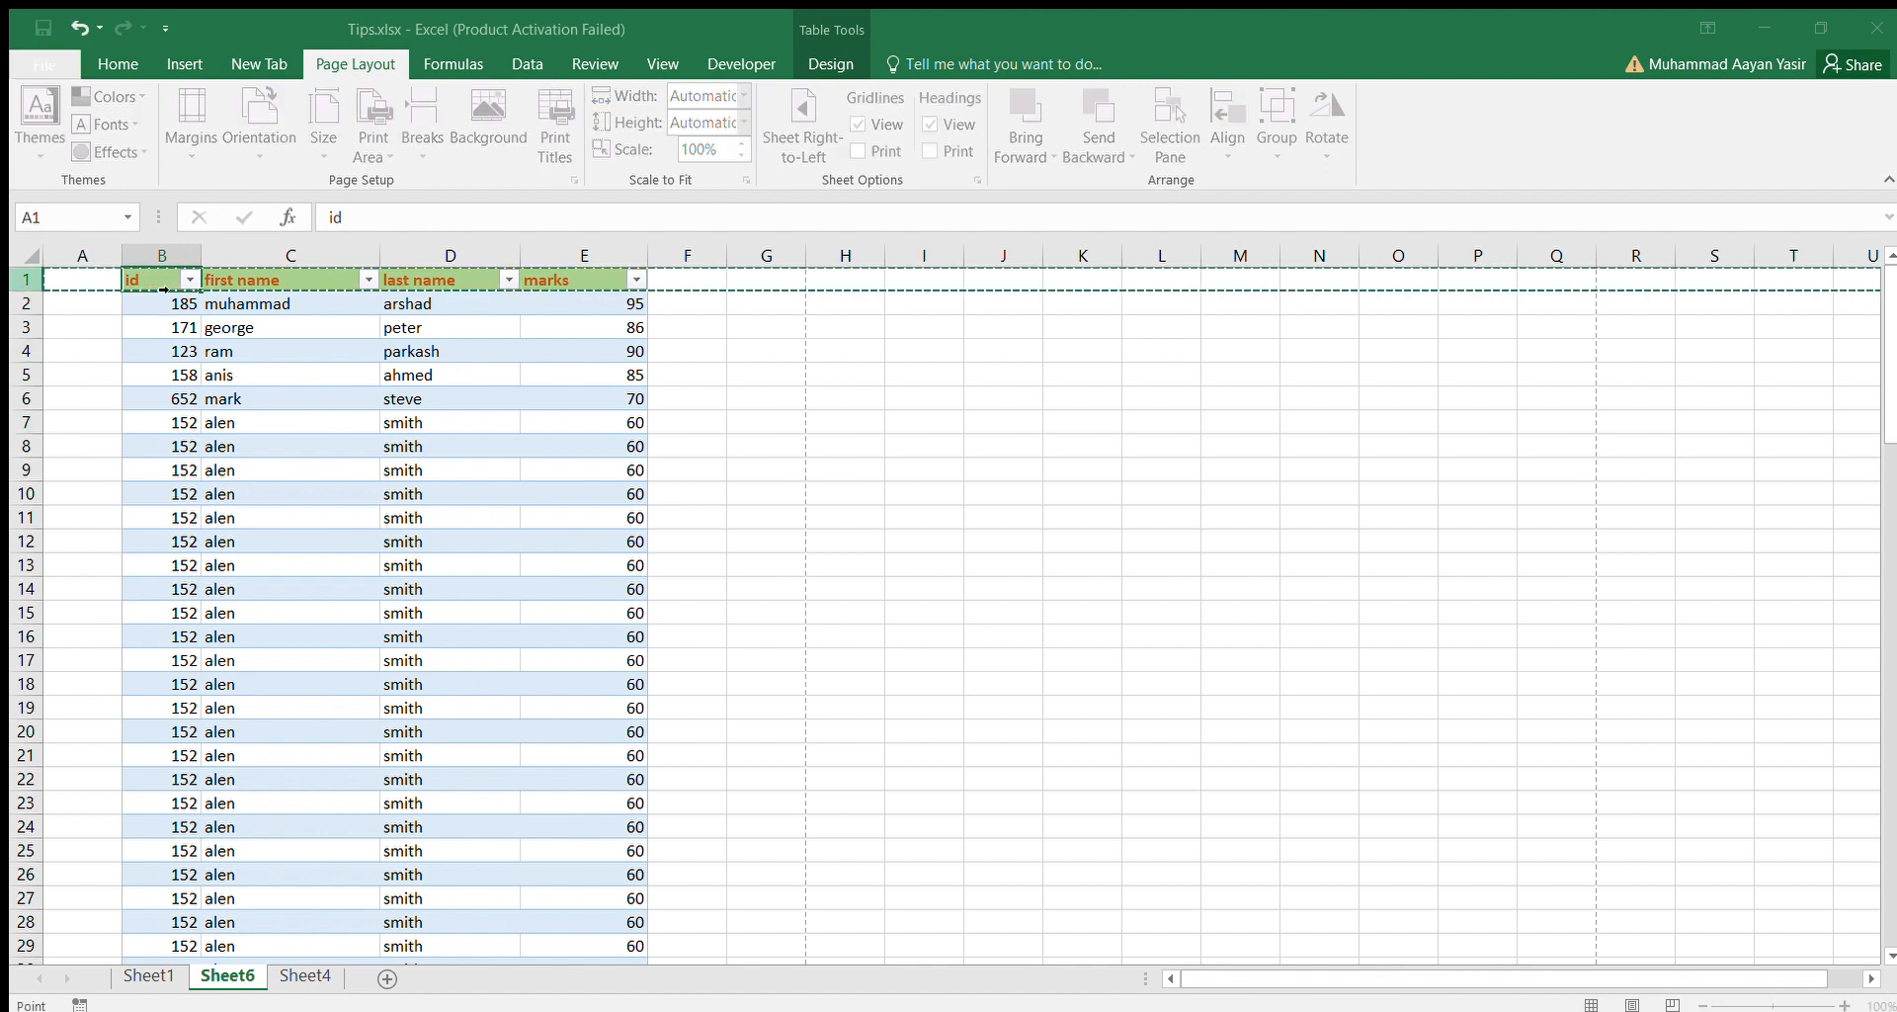
key(Right)
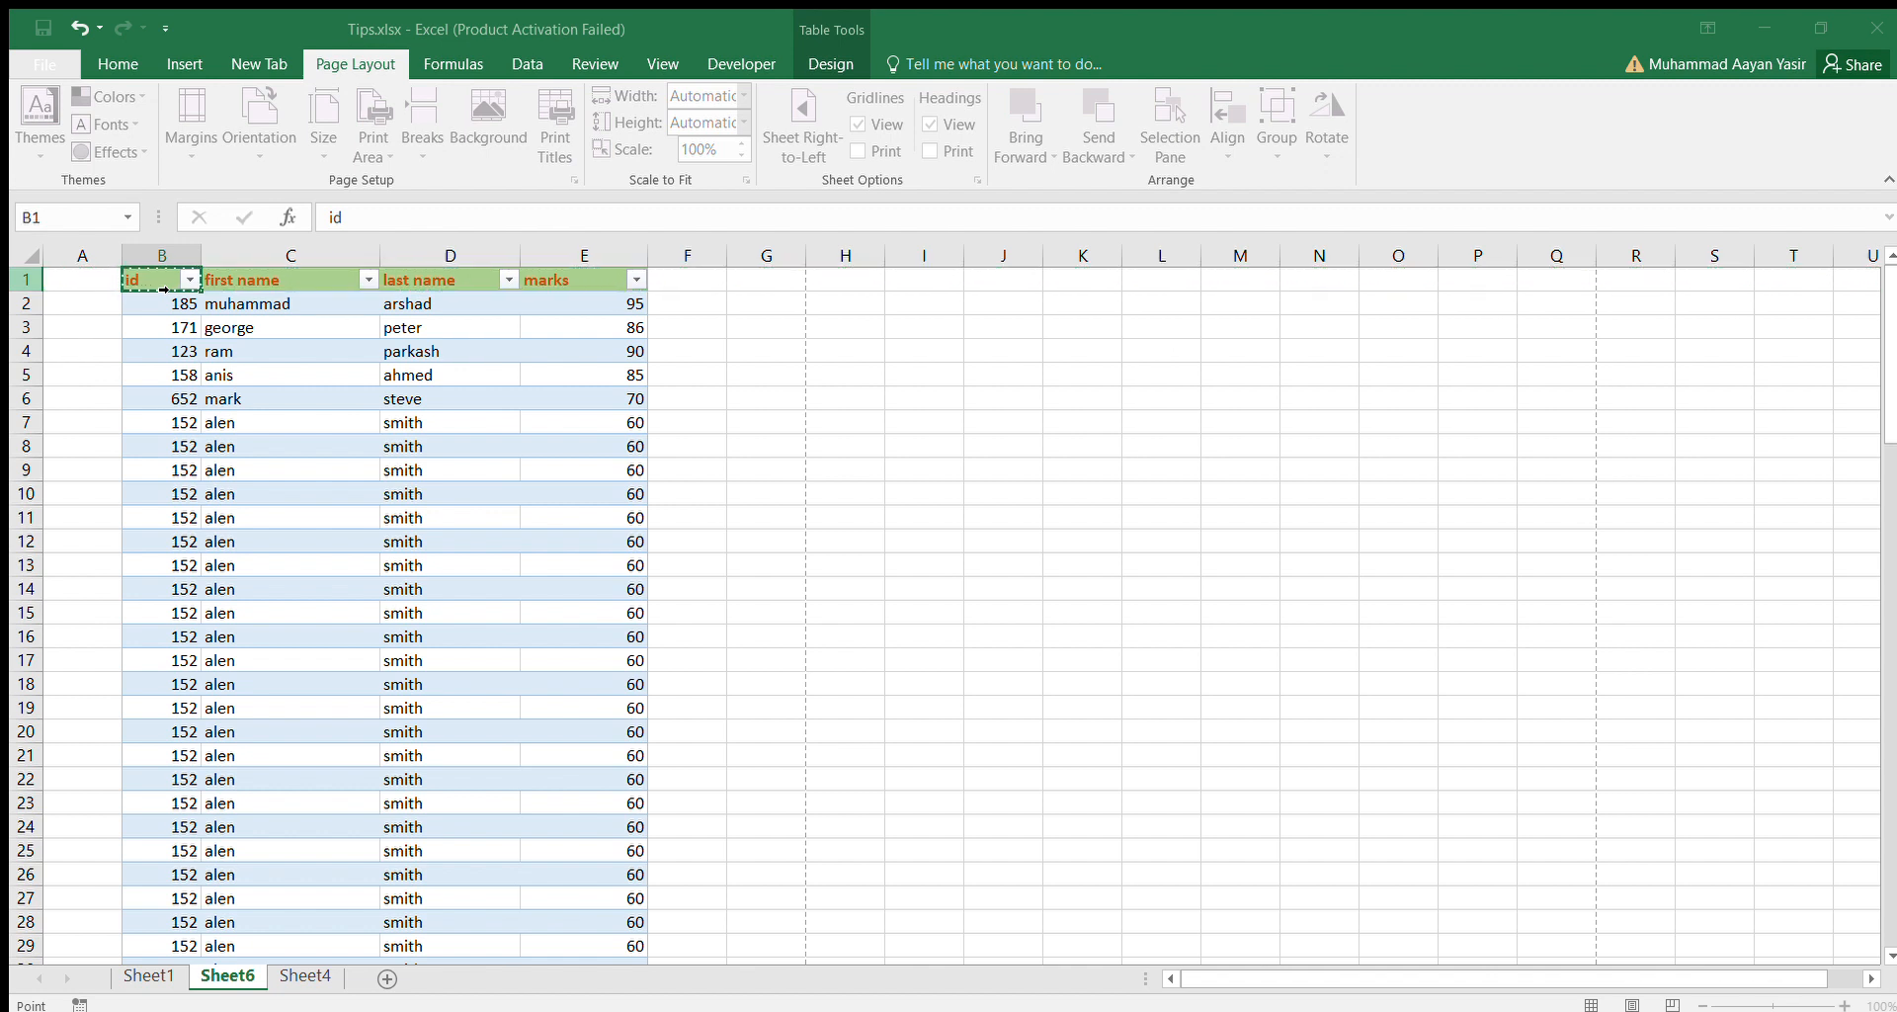
key(shift+Right)
key(shift+Right)
key(shift+Right)
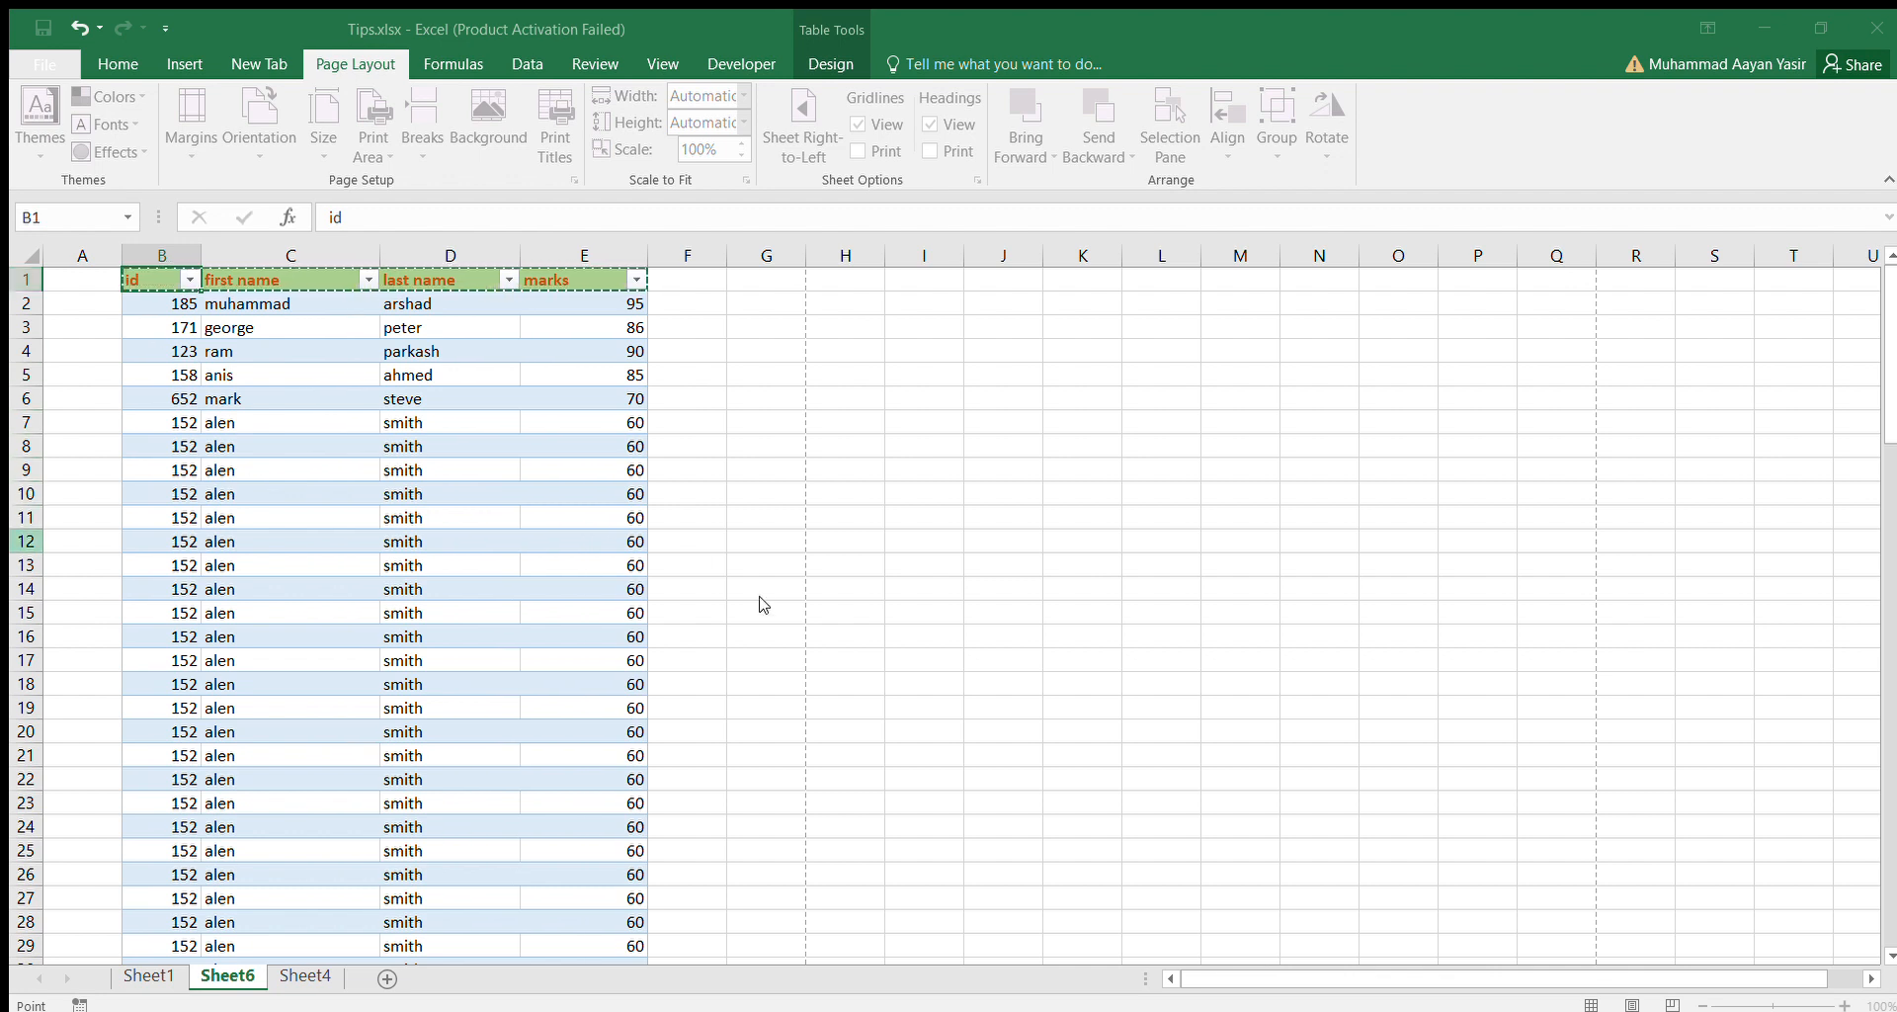
key(Return)
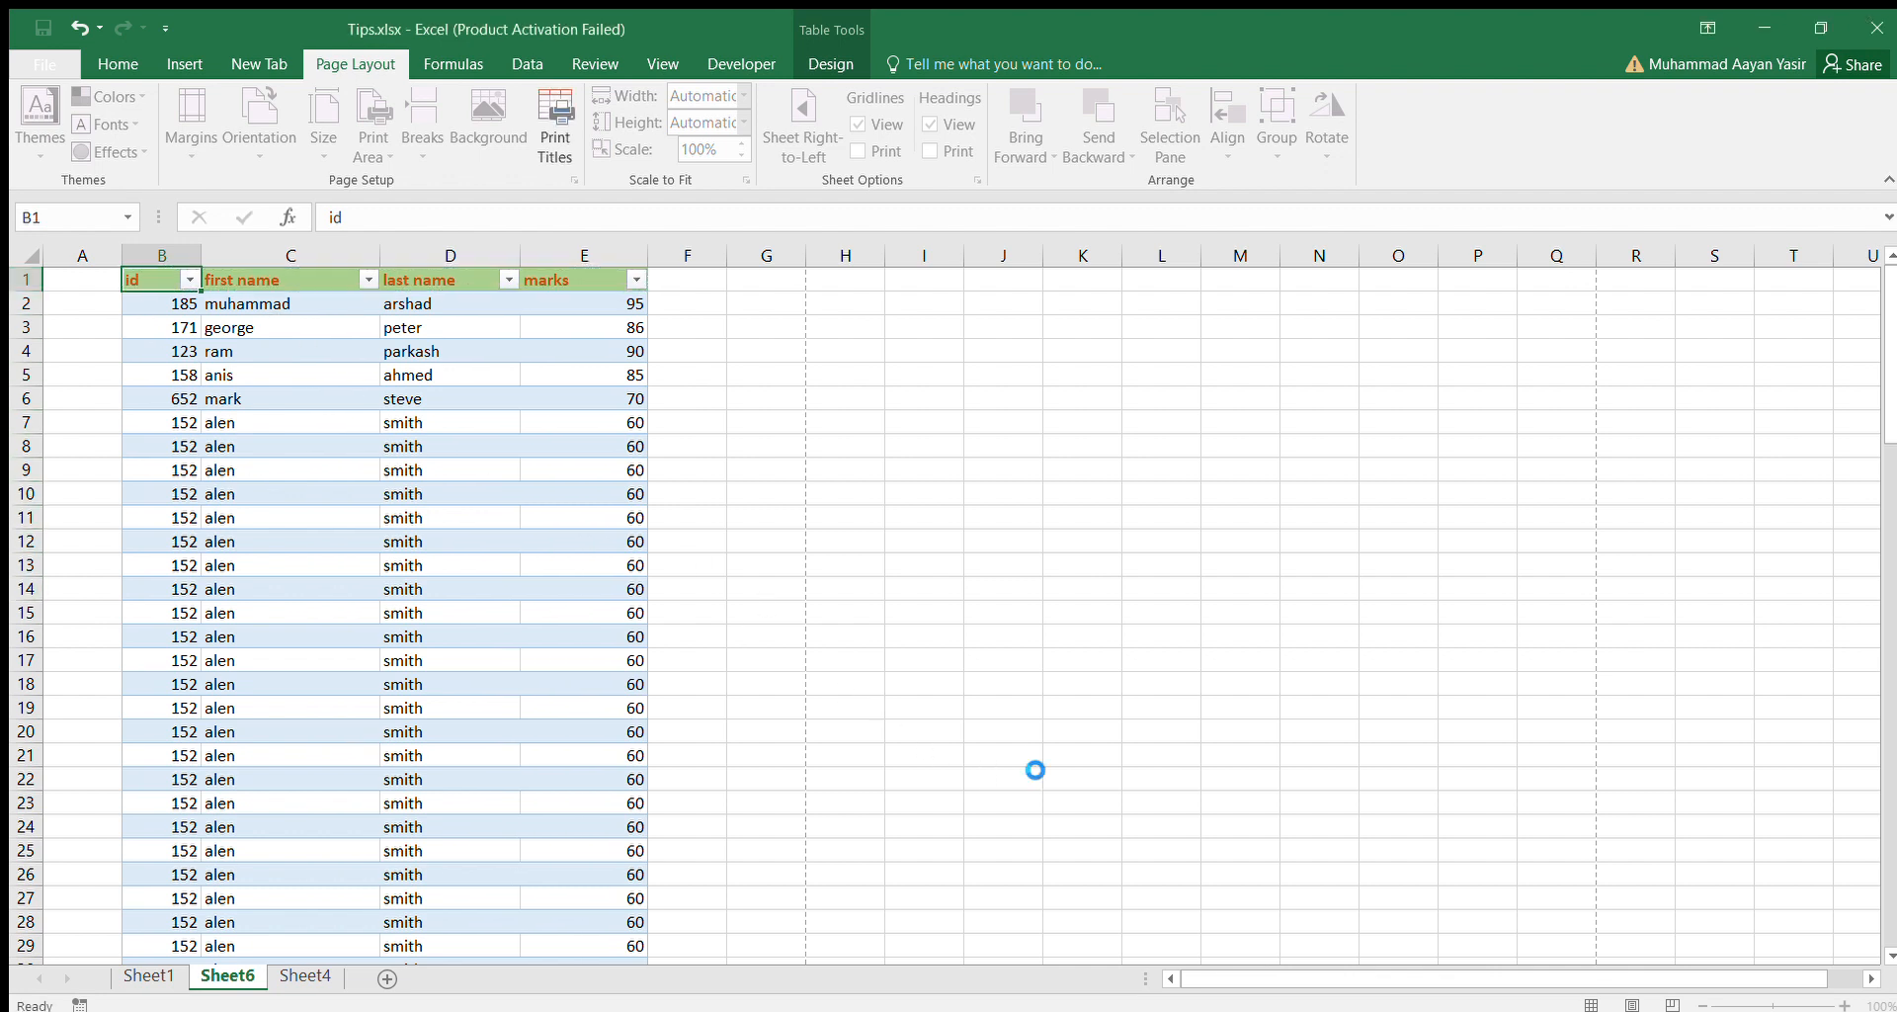
click(551, 703)
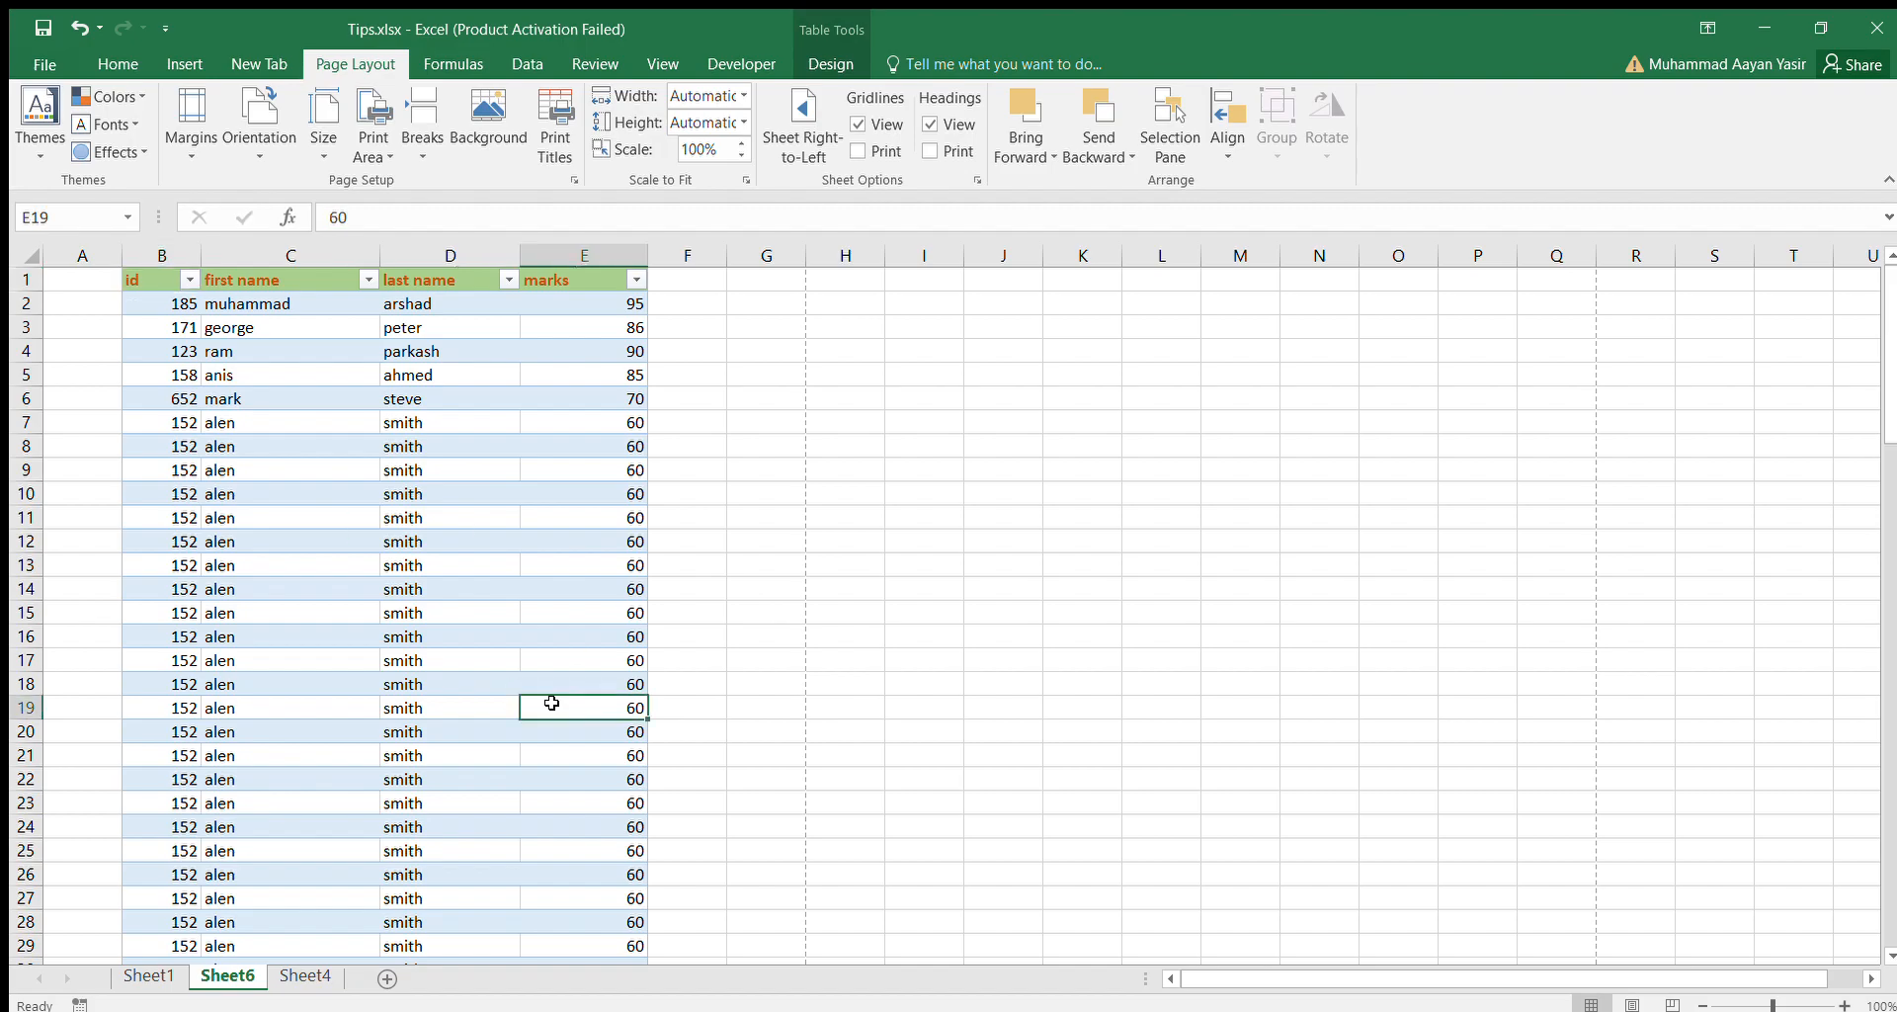
Check the print preview pages for repeated column headings and return to the worksheet.
key(ctrl+p)
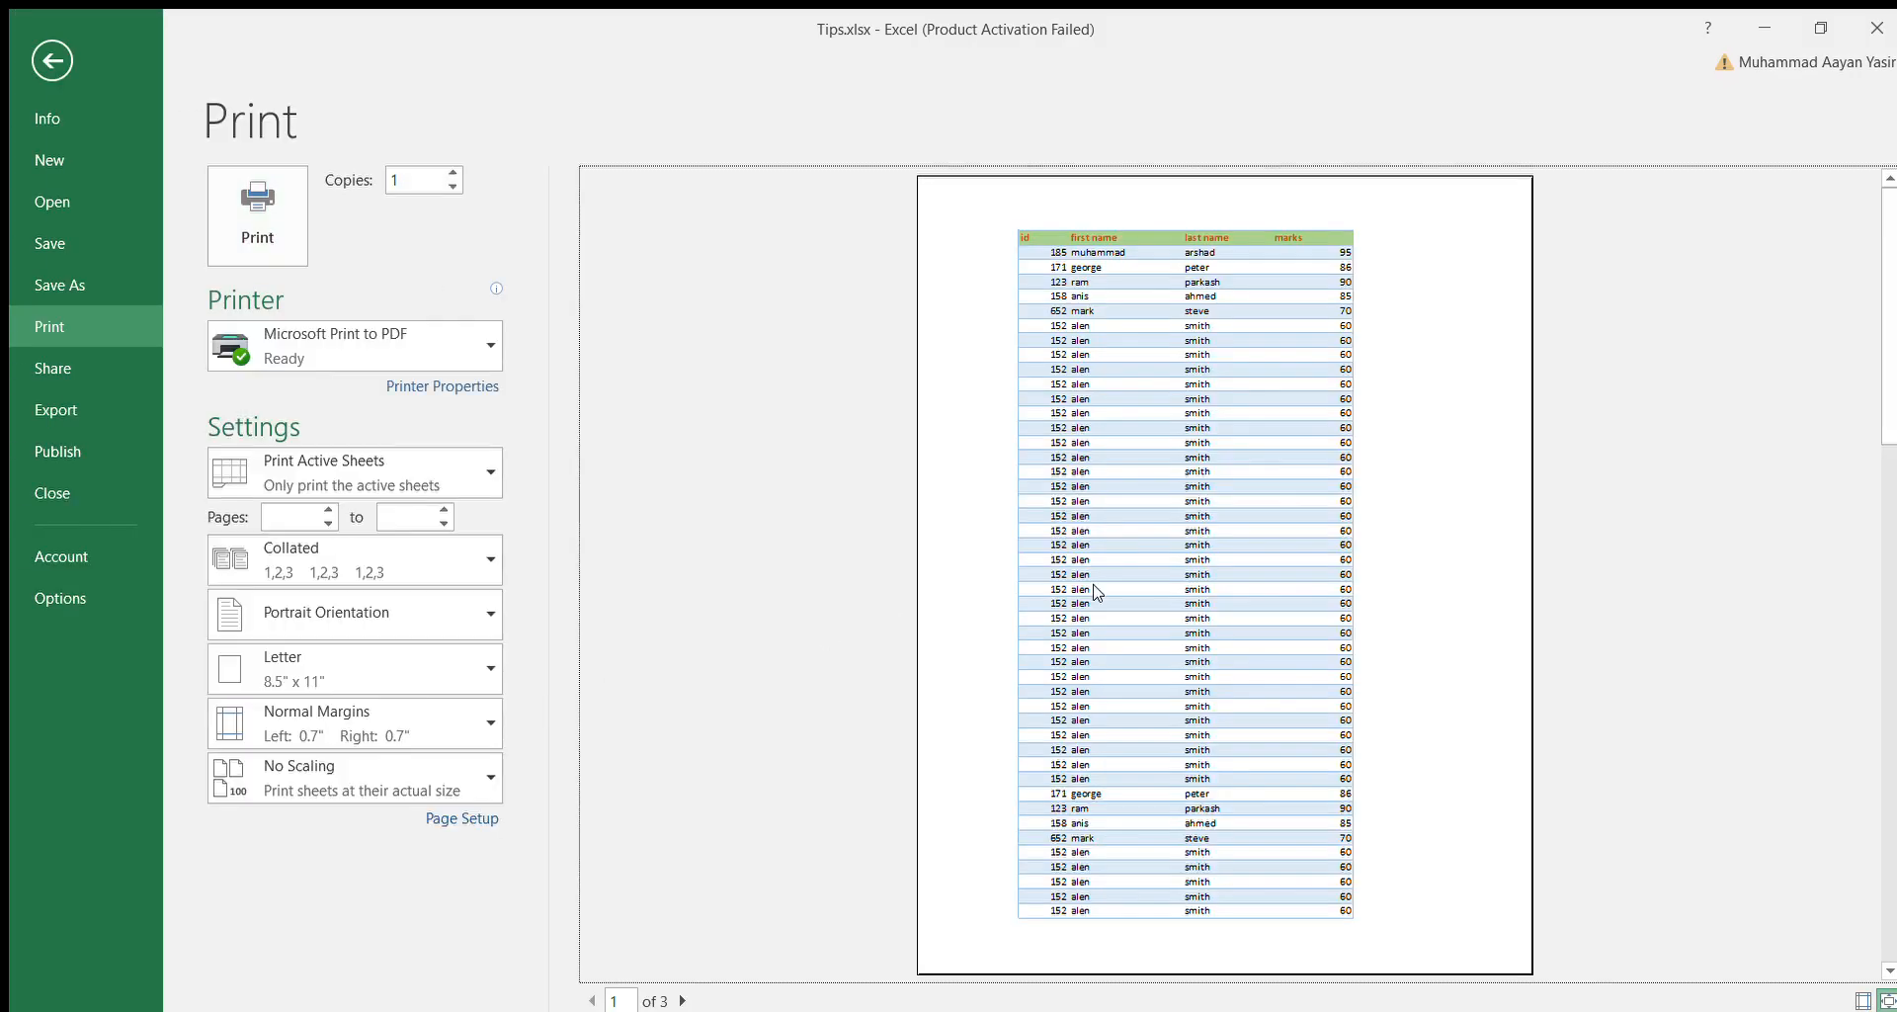
scroll(1095, 591, down, 1)
scroll(1095, 591, down, 1)
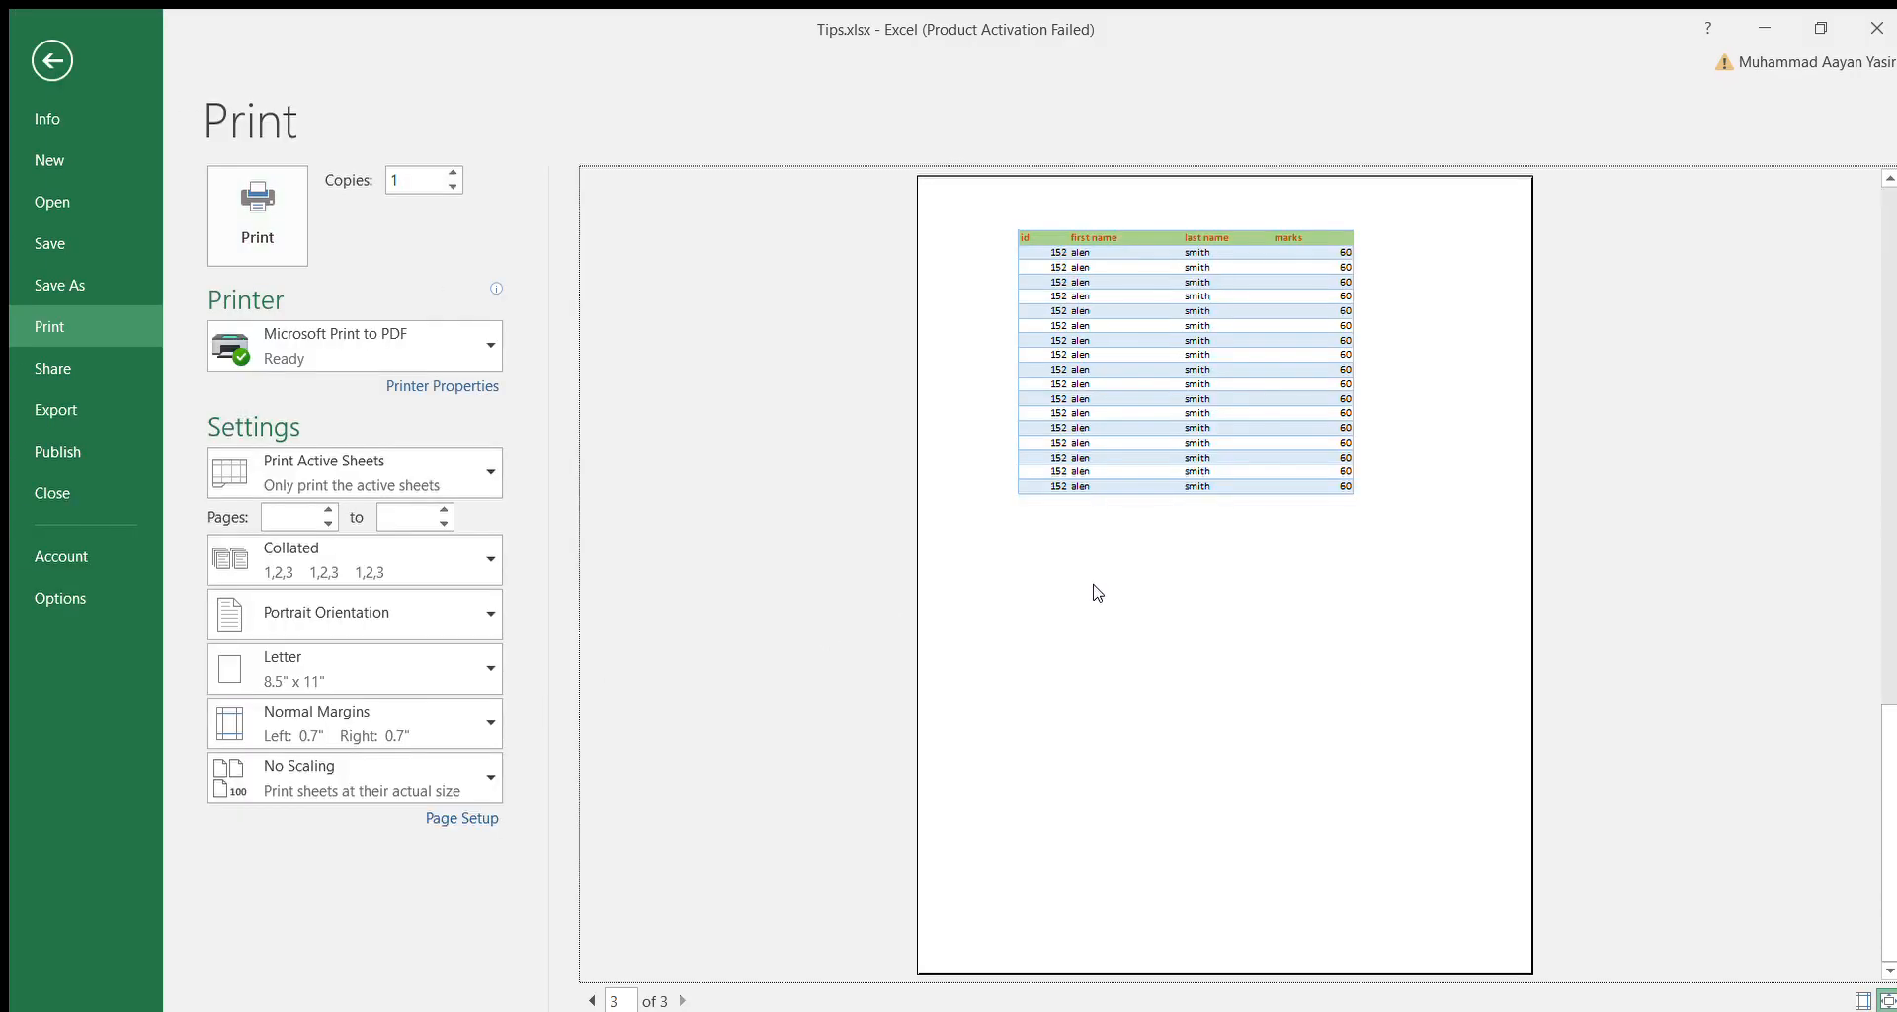
scroll(1095, 591, up, 1)
scroll(1094, 591, up, 1)
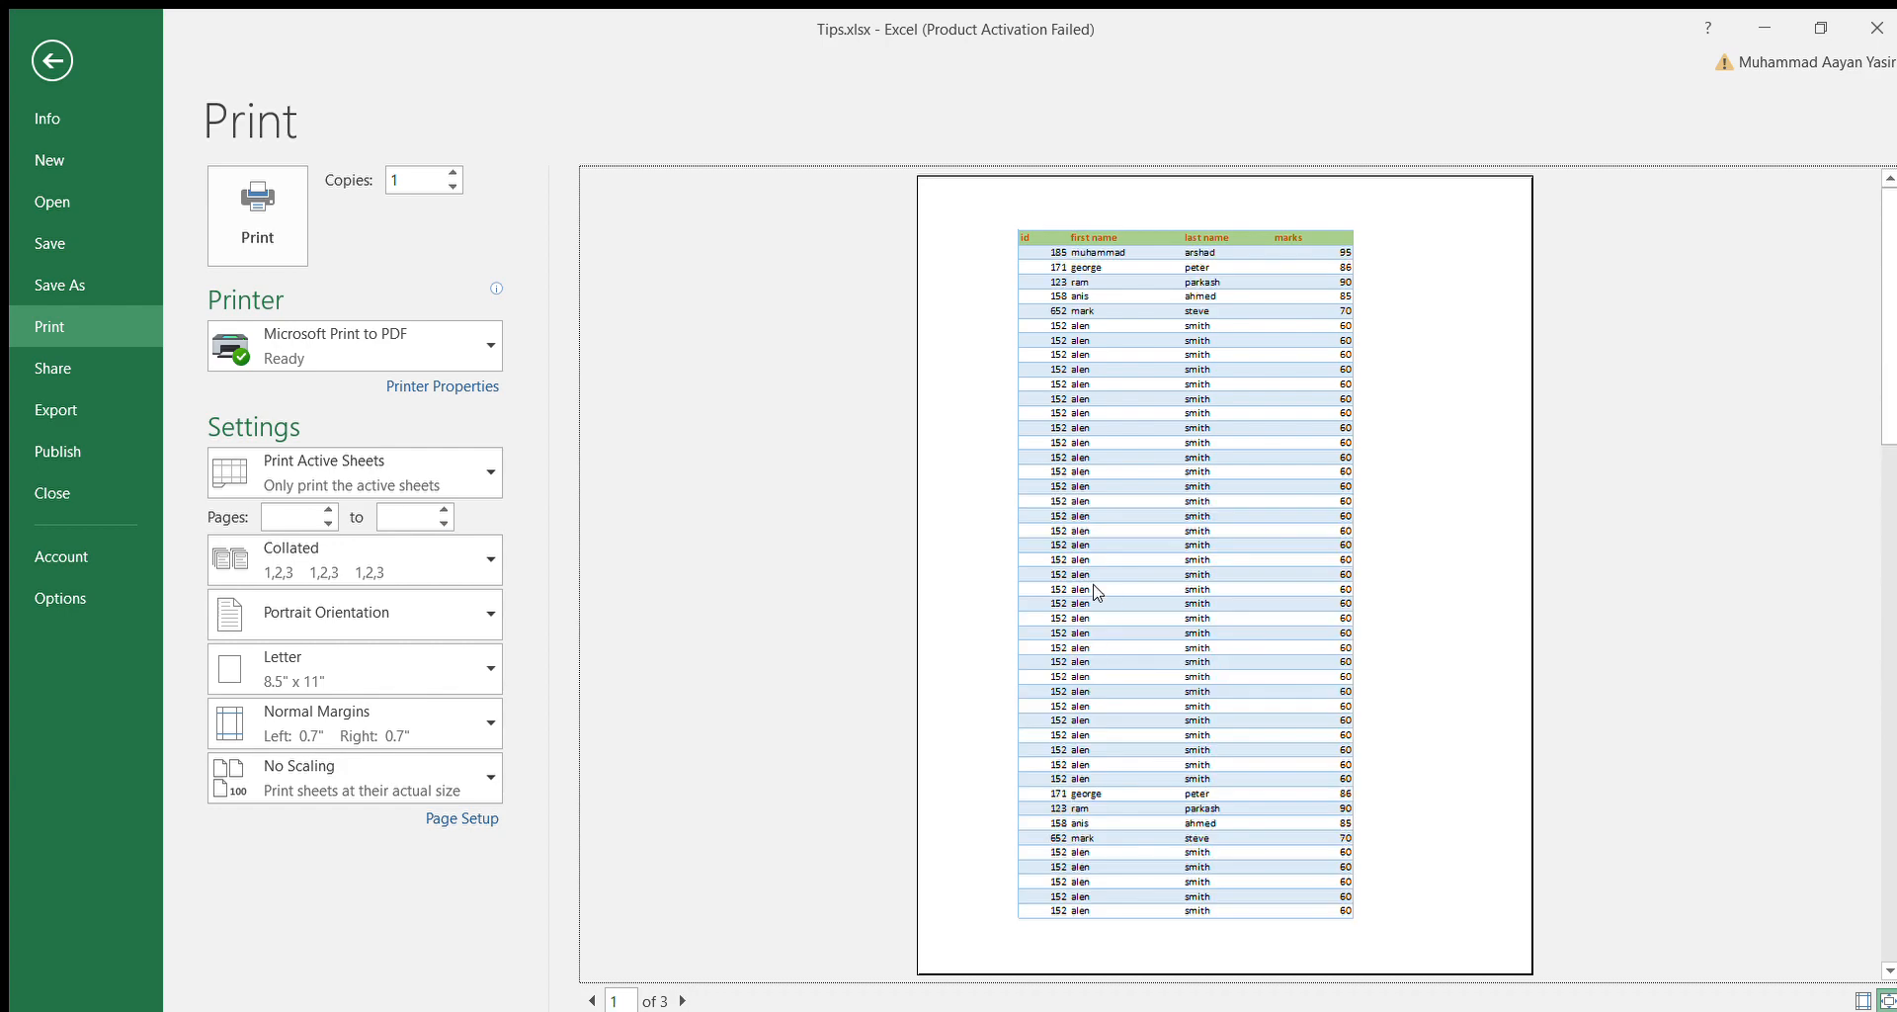
click(49, 63)
click(460, 524)
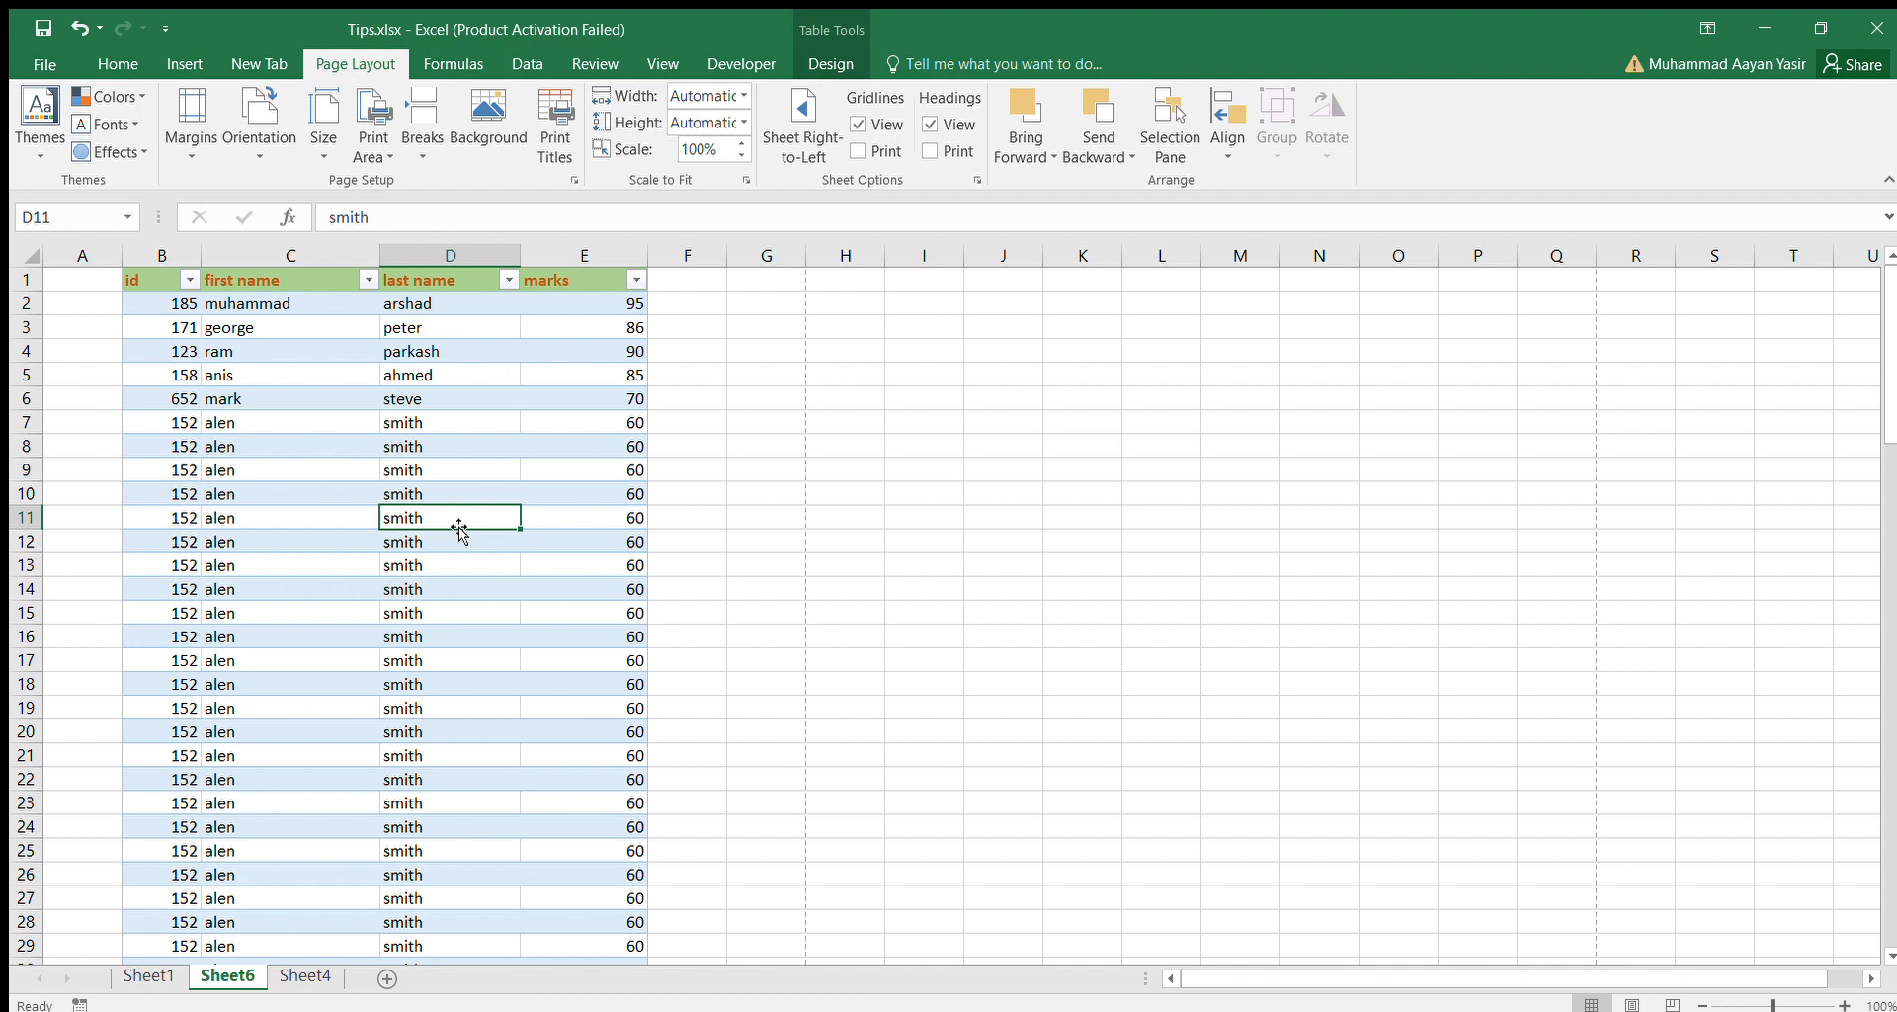
Select the range B1:E21 and set the print settings to Print Selection.
click(146, 282)
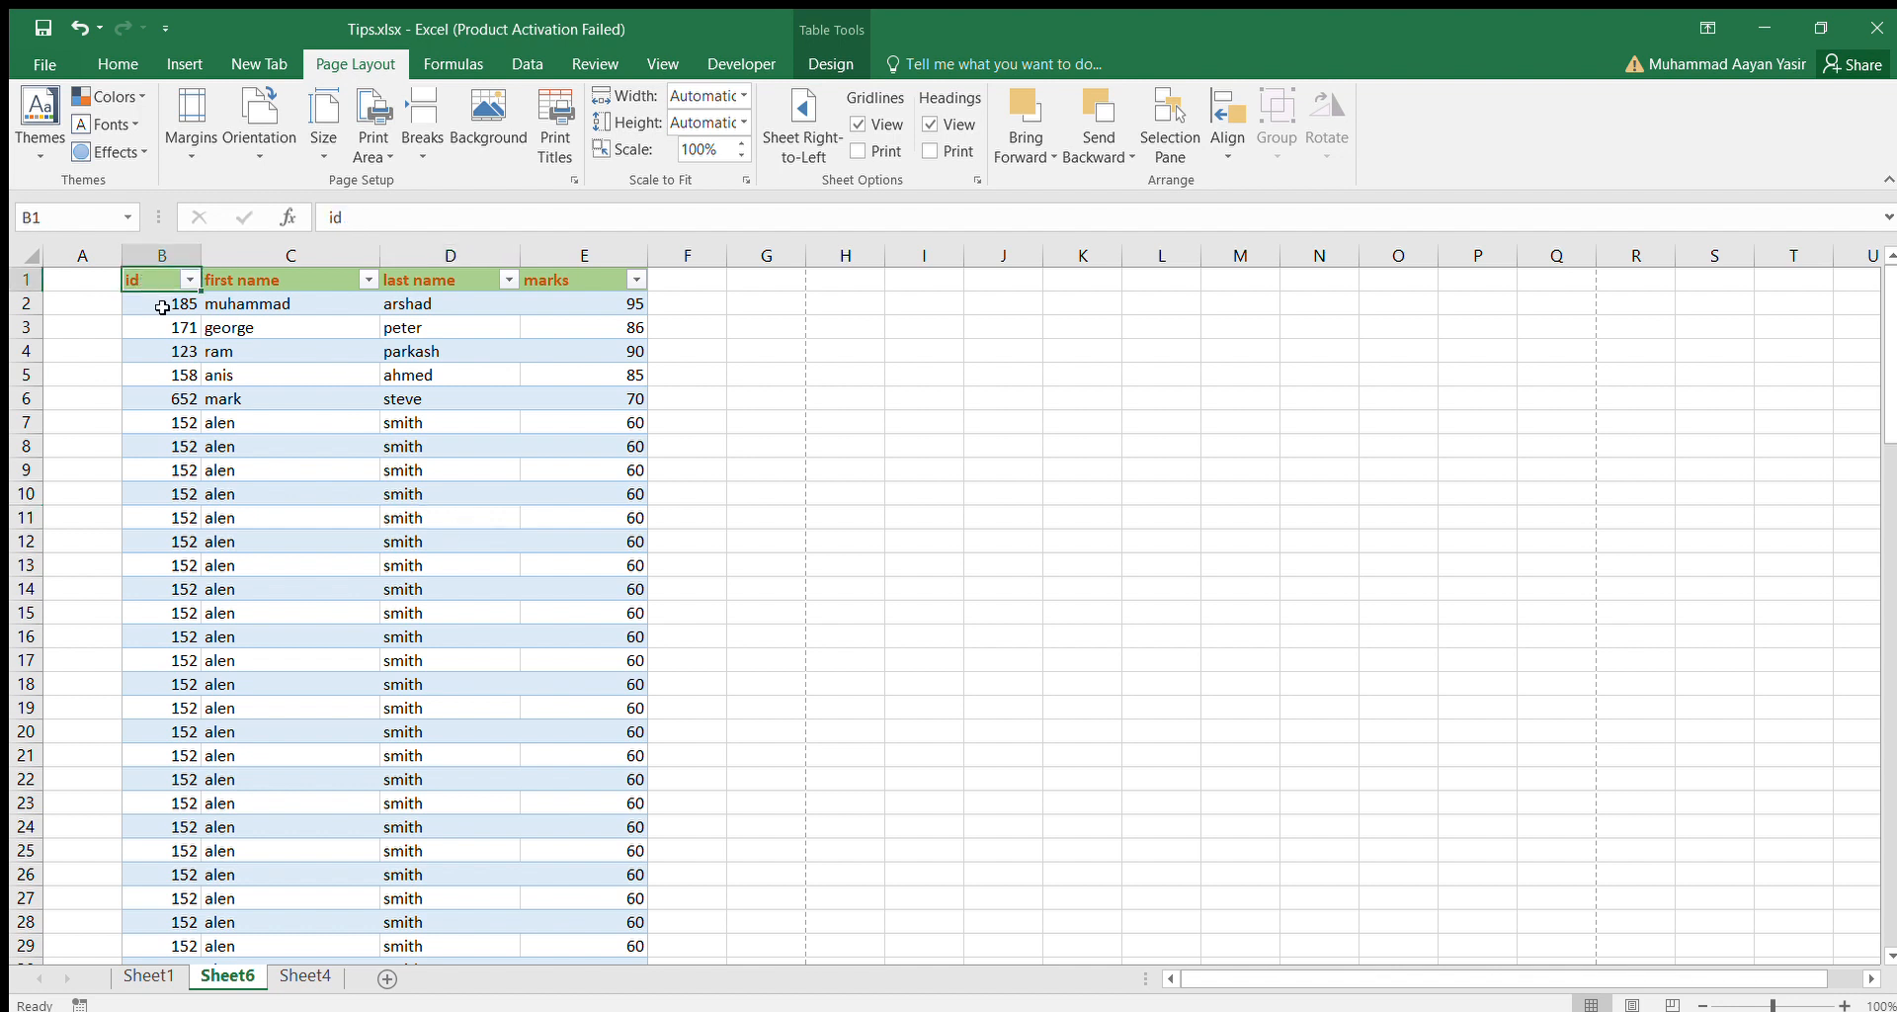
drag(162, 307, 605, 753)
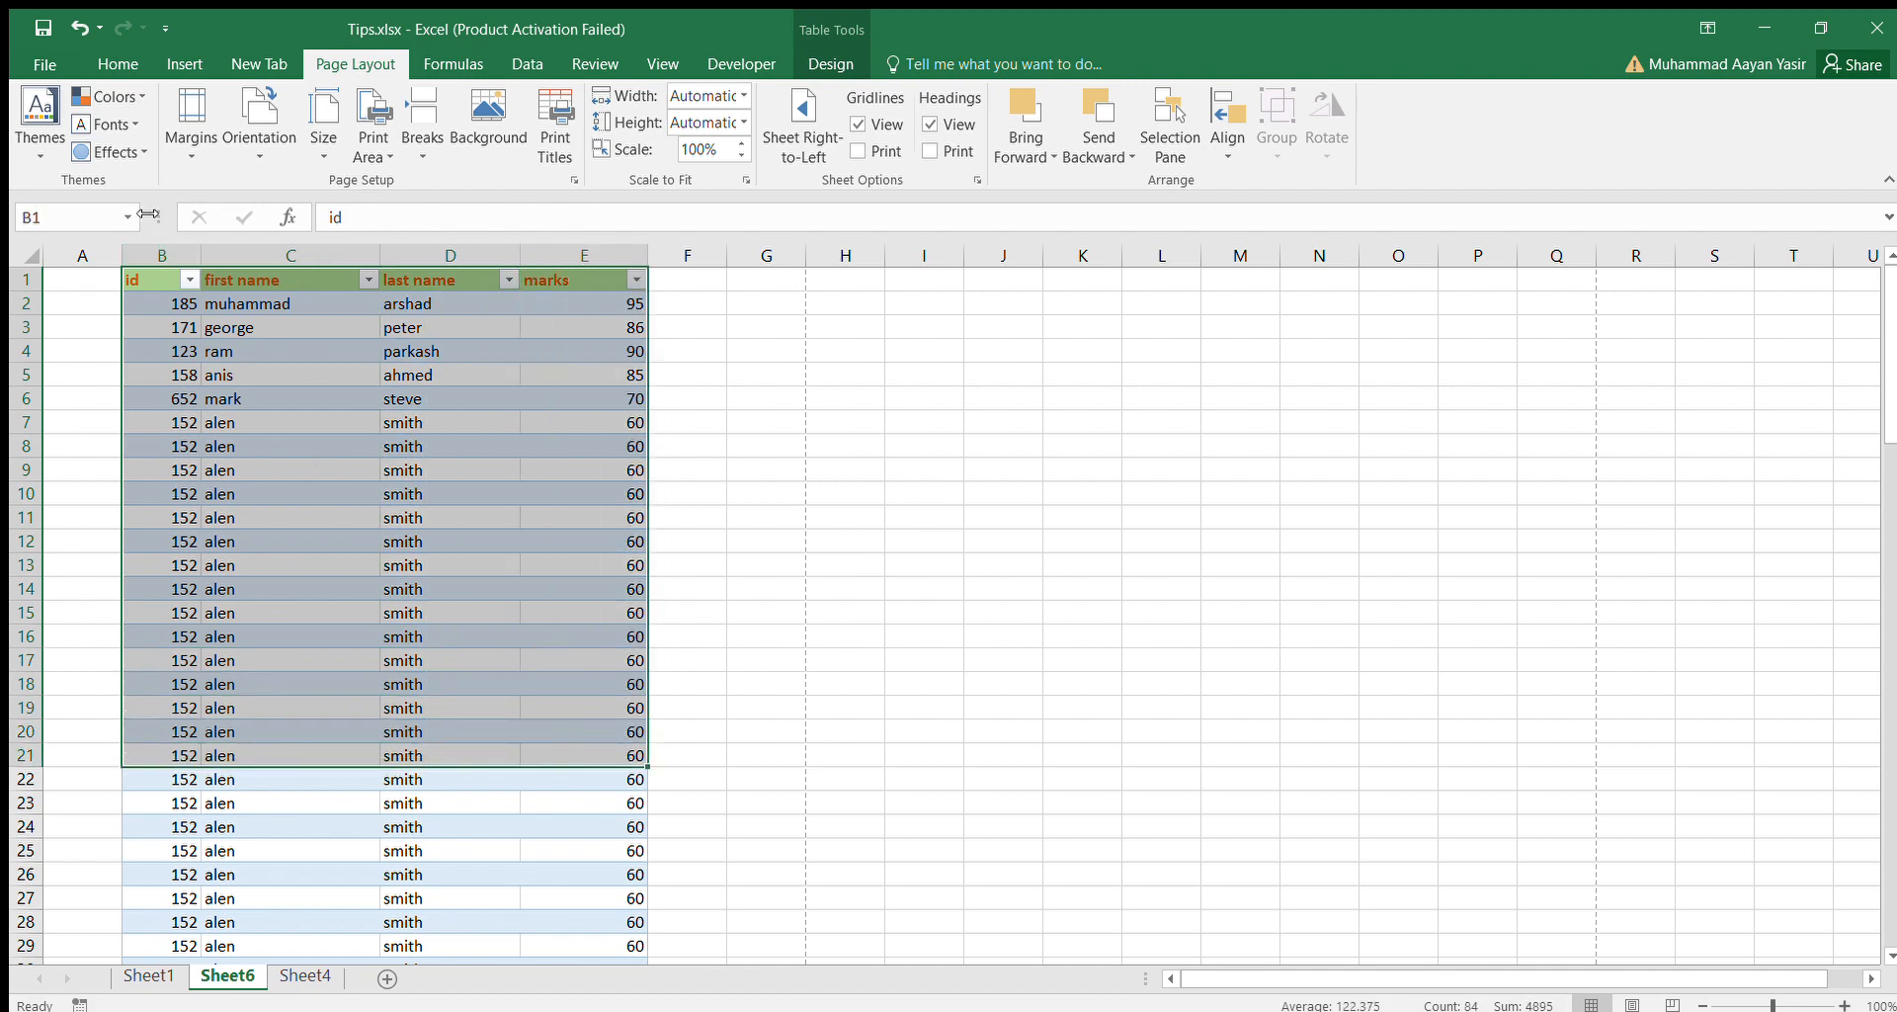
key(ctrl+p)
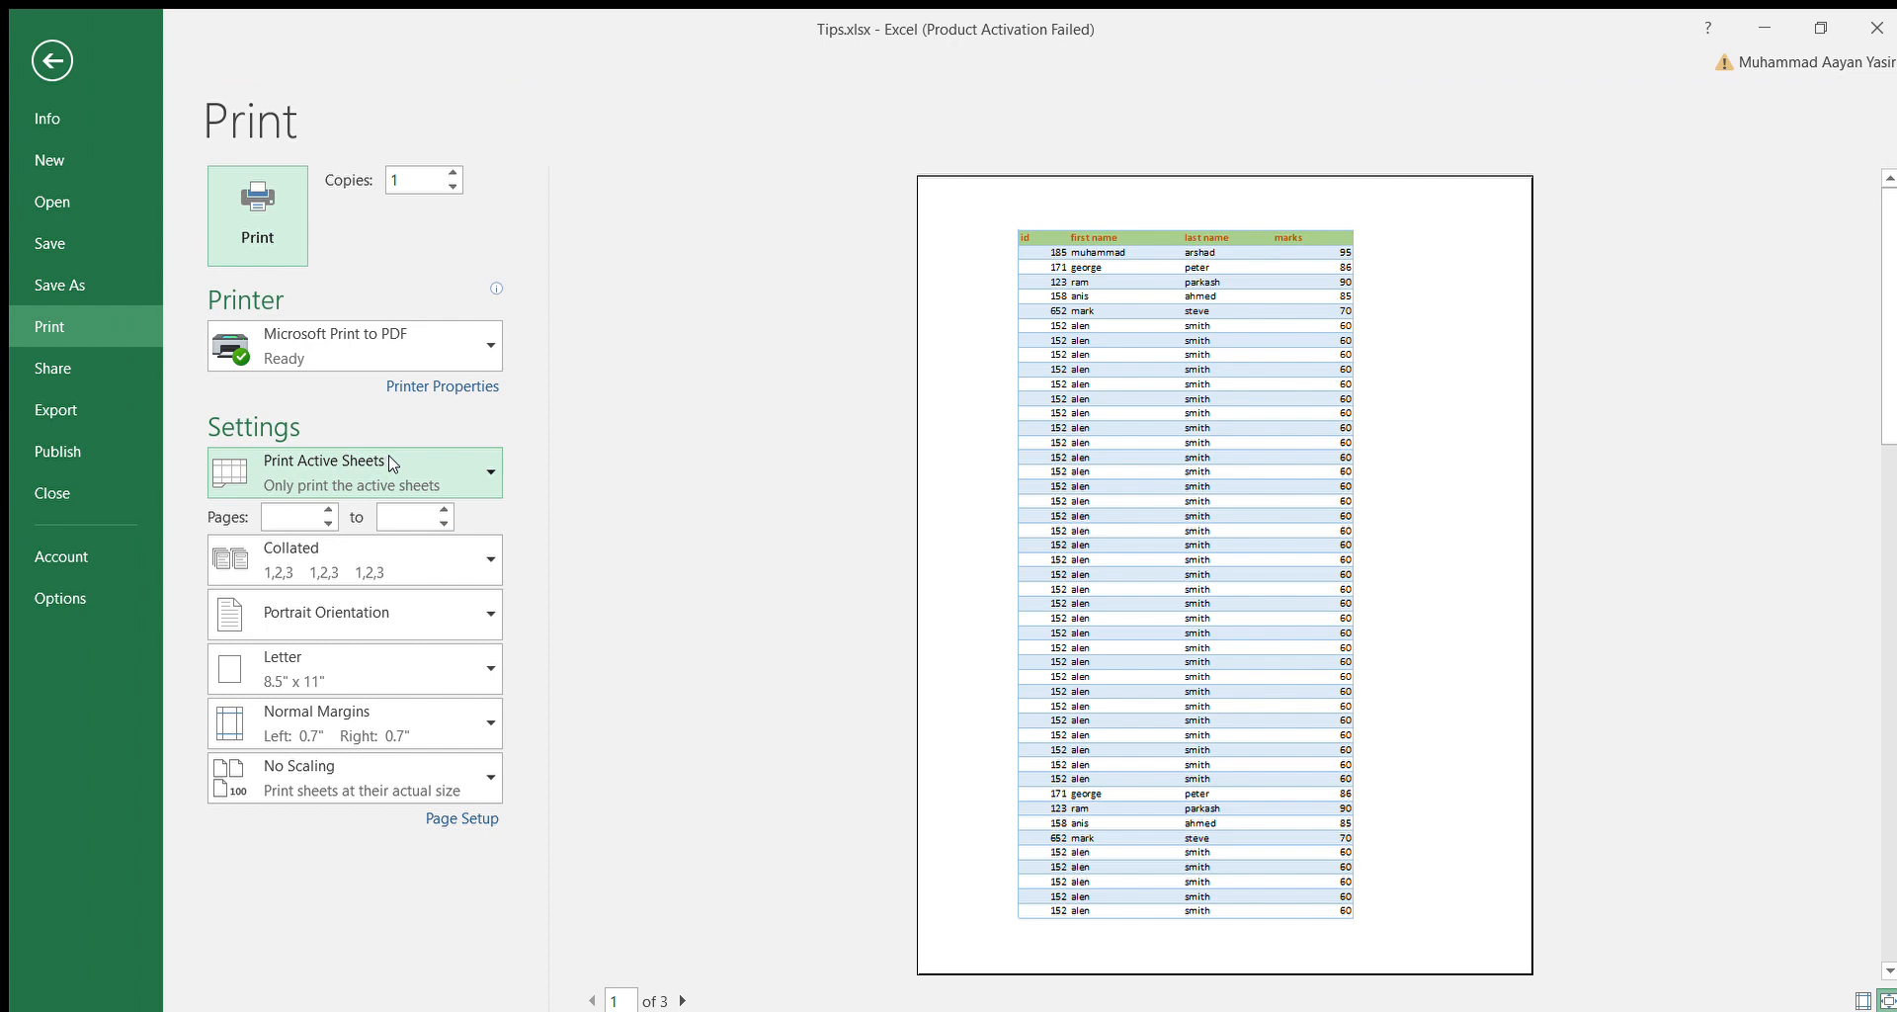
click(392, 463)
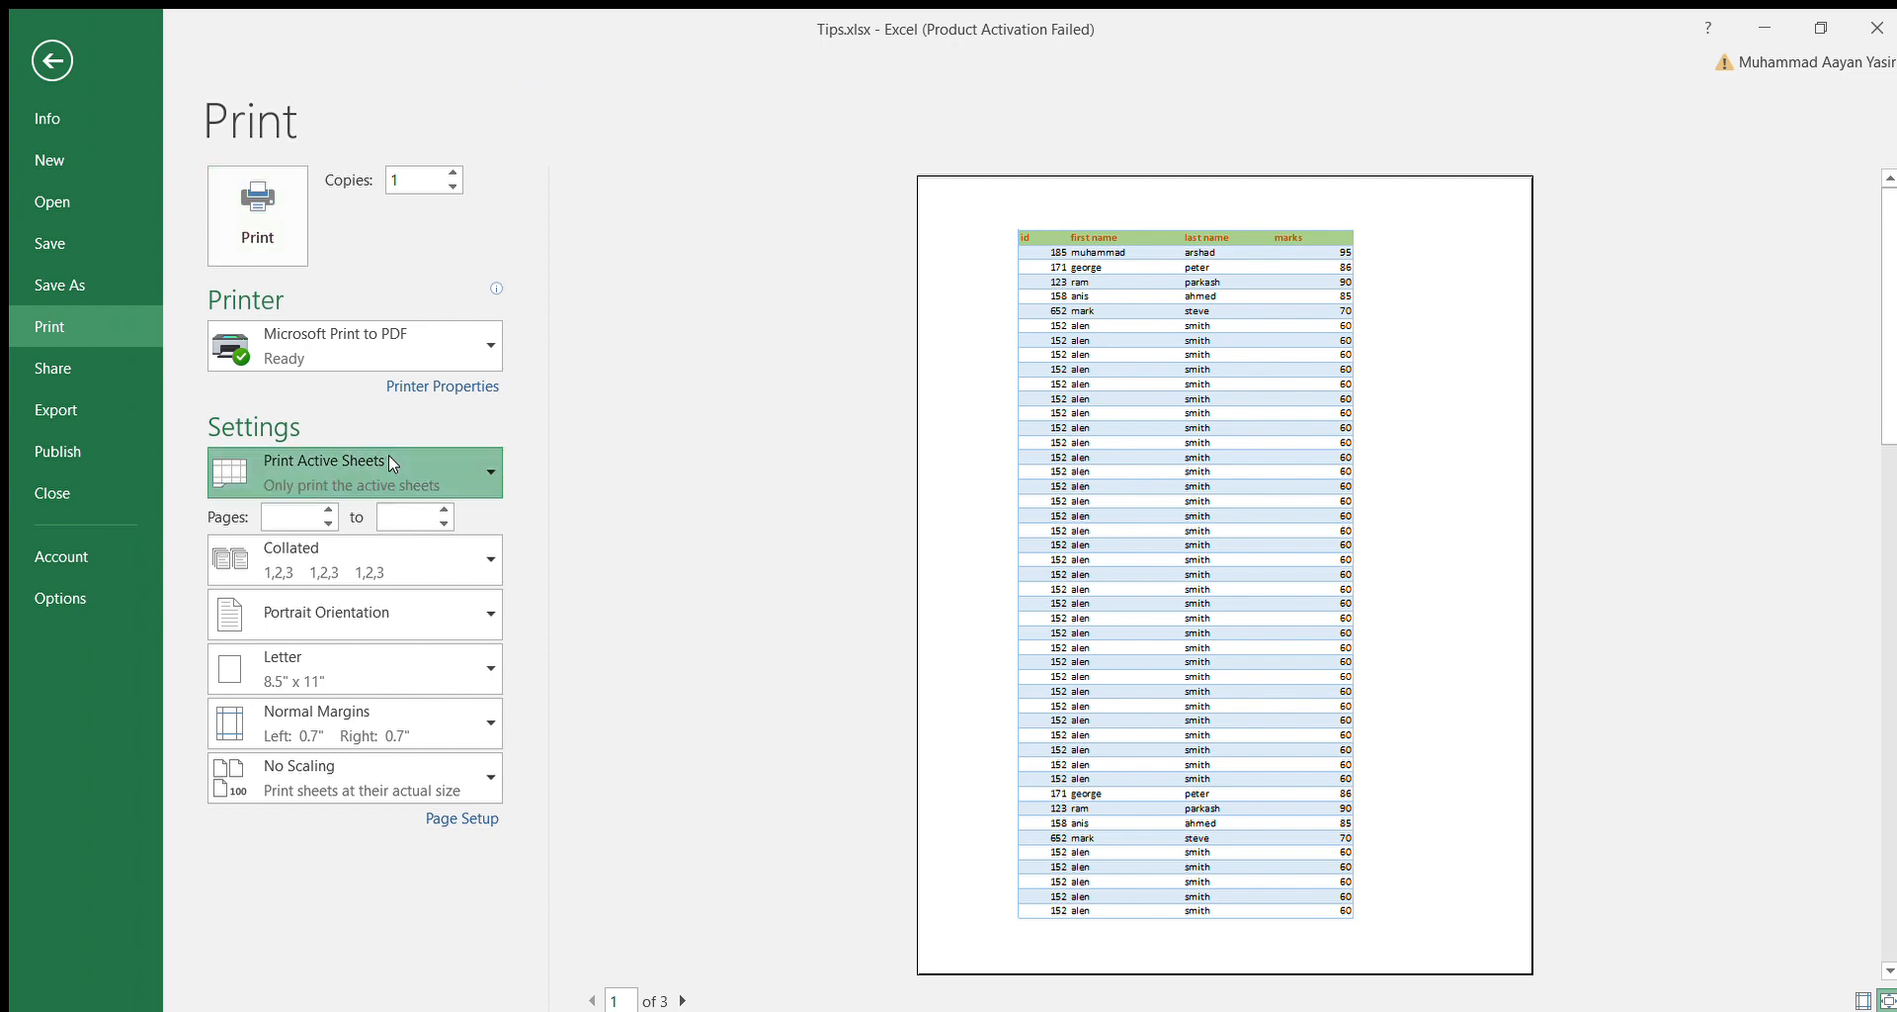
click(424, 619)
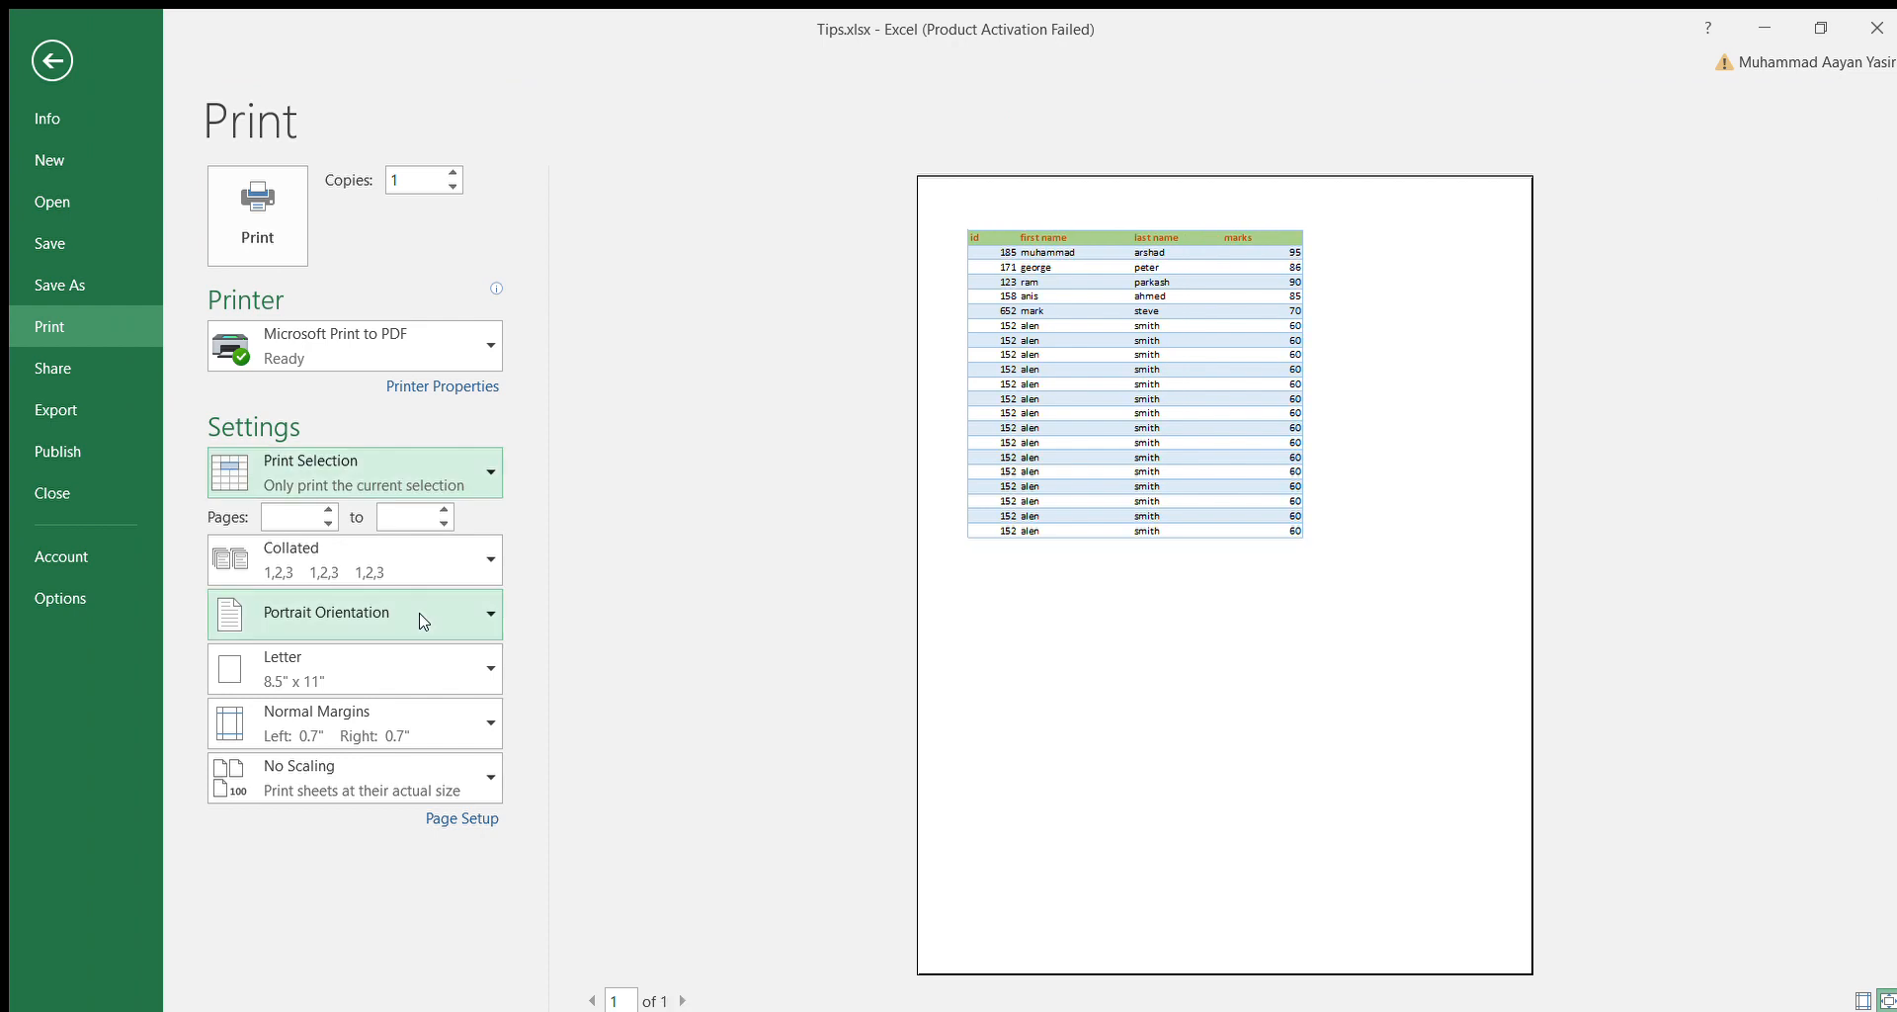